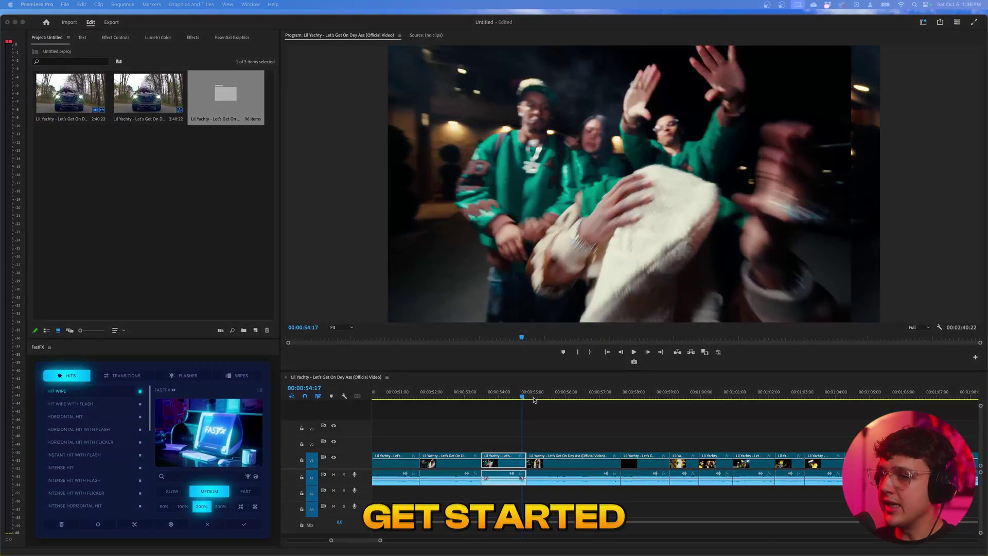
# Step: Move the playhead to the first frame of the hooded man's clip, at 00:00:54:20
pyautogui.moveTo(521, 395)
pyautogui.mouseDown()
pyautogui.moveTo(542, 405)
pyautogui.moveTo(504, 406)
pyautogui.moveTo(529, 408)
pyautogui.mouseUp()
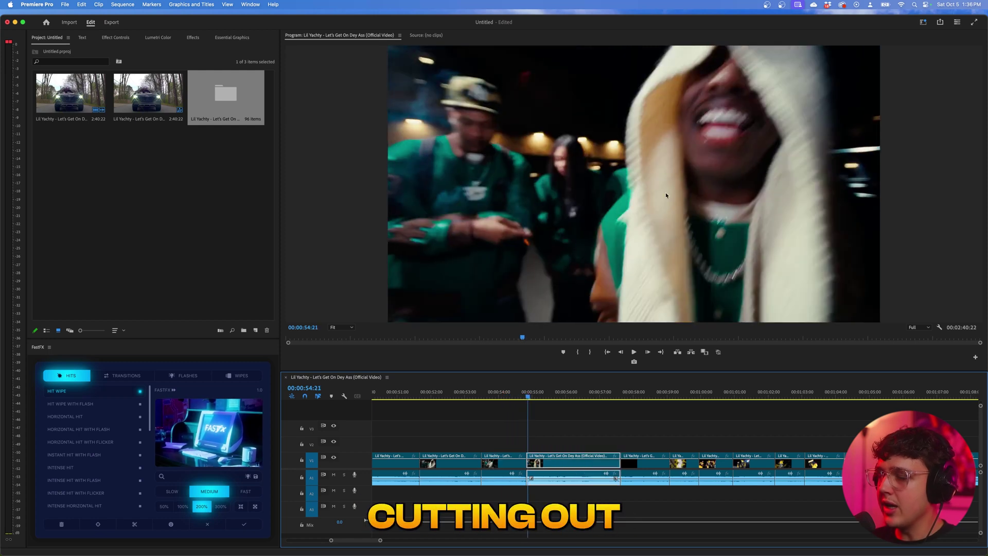
pyautogui.click(524, 395)
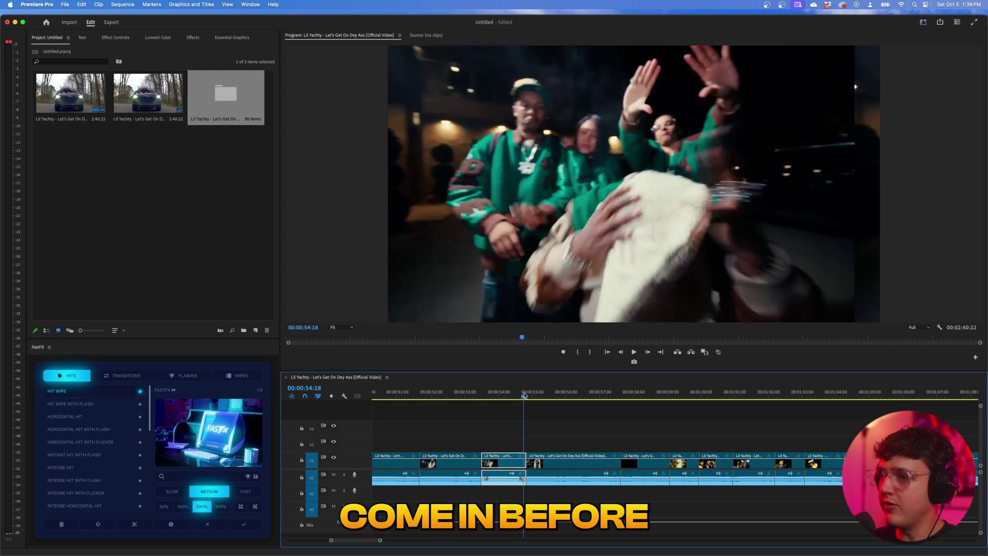
pyautogui.moveTo(524, 394); pyautogui.dragTo(527, 396)
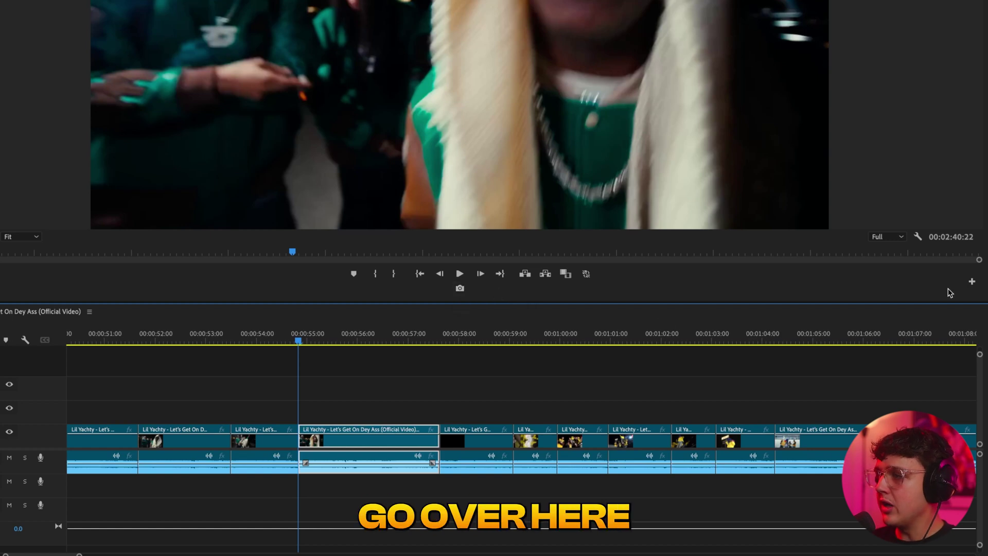
# Step: Add Export Frame to the program monitor's controls and export the current frame as a JPEG imported into the project
pyautogui.click(970, 283)
pyautogui.moveTo(438, 206); pyautogui.dragTo(440, 285)
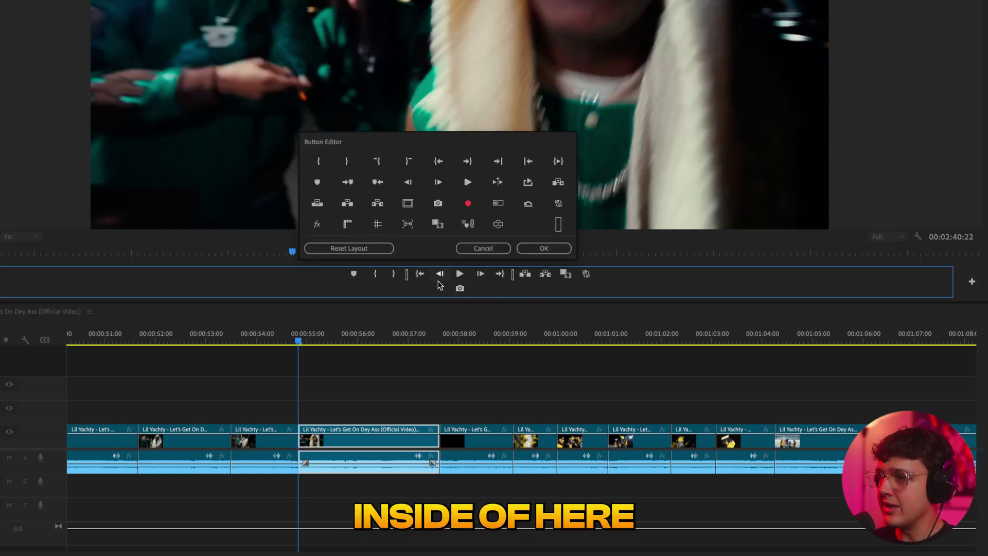
pyautogui.click(538, 251)
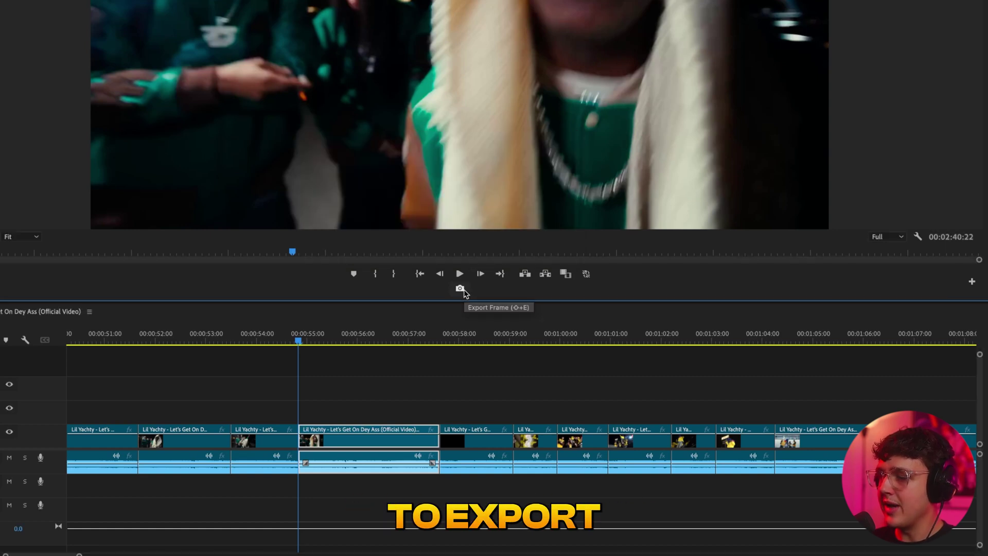
pyautogui.click(460, 289)
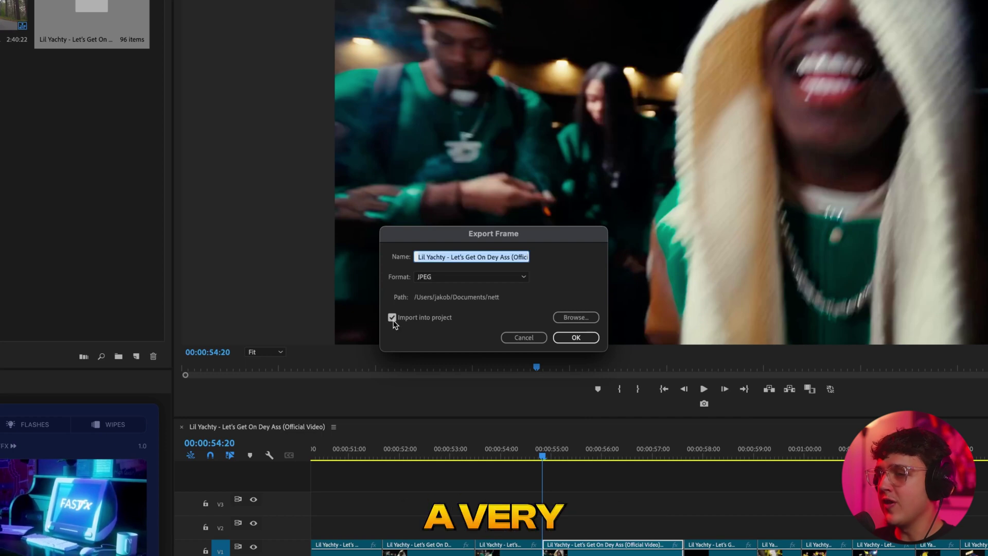
pyautogui.click(577, 338)
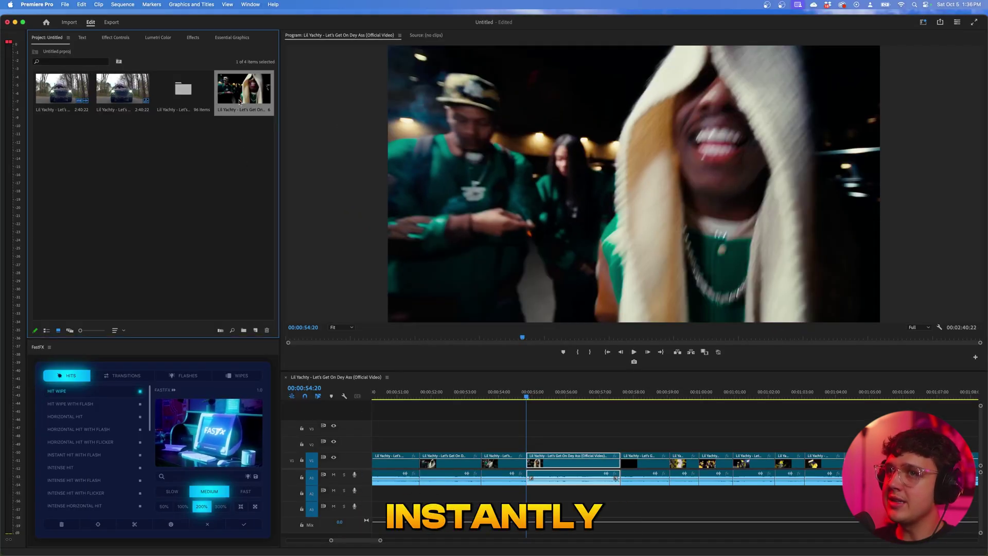
# Step: Place the exported still on V2 ending at the cut, extend its start back to 00:00:54:05, and move the playhead there
pyautogui.moveTo(239, 97); pyautogui.dragTo(508, 449)
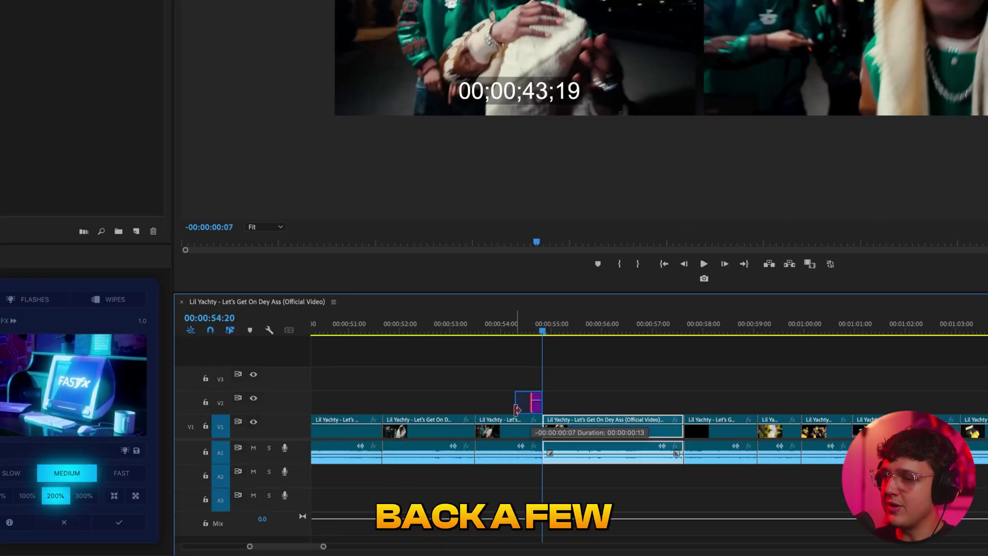
pyautogui.moveTo(516, 410); pyautogui.dragTo(511, 410)
pyautogui.moveTo(538, 323); pyautogui.dragTo(524, 338)
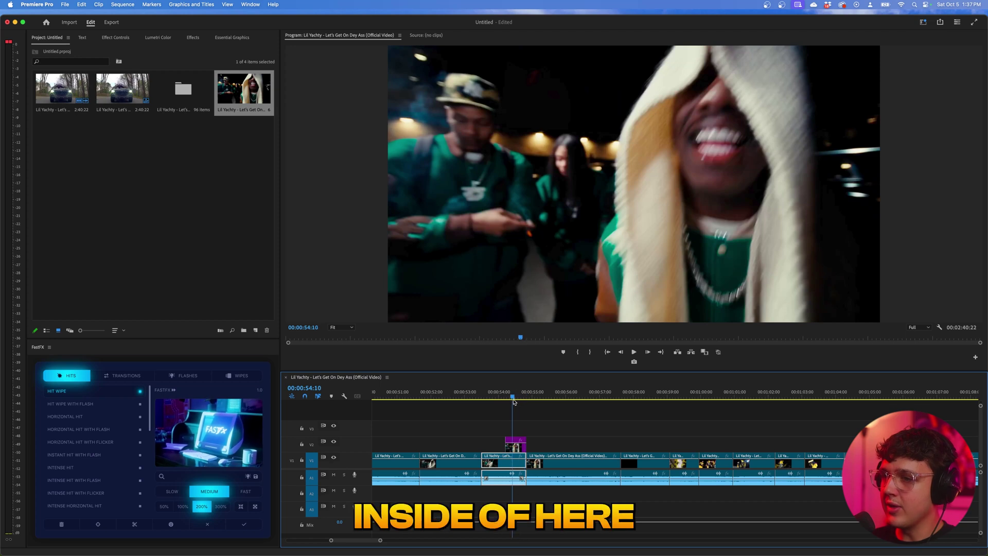
pyautogui.moveTo(513, 402); pyautogui.dragTo(509, 403)
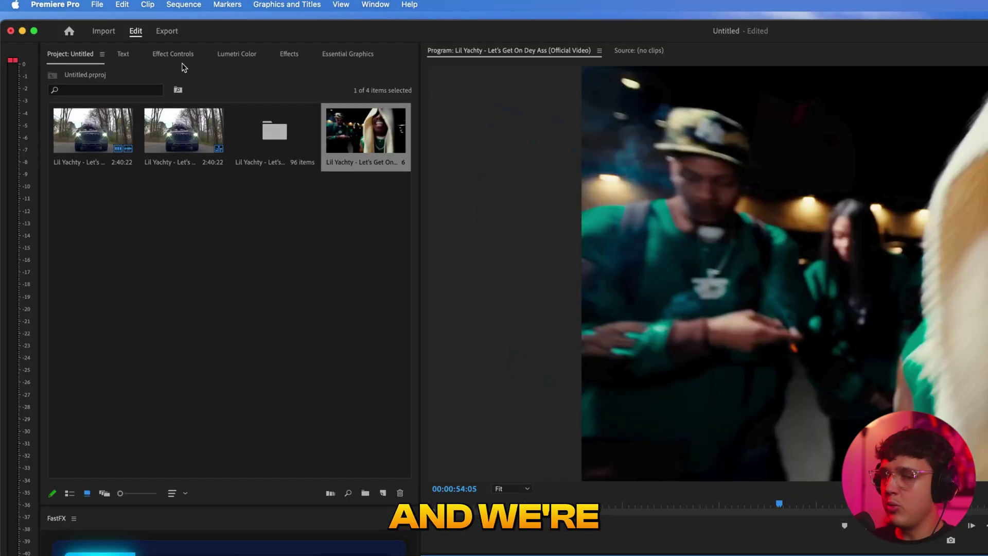
# Step: Start an Opacity mask on the still with the Pen tool and trace down the hooded man's left outline
pyautogui.click(116, 39)
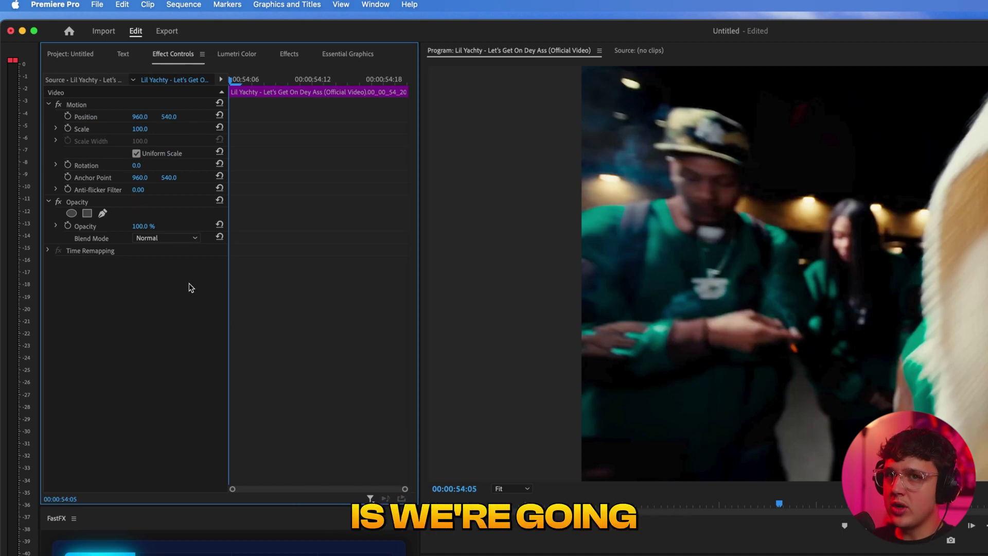
pyautogui.click(103, 214)
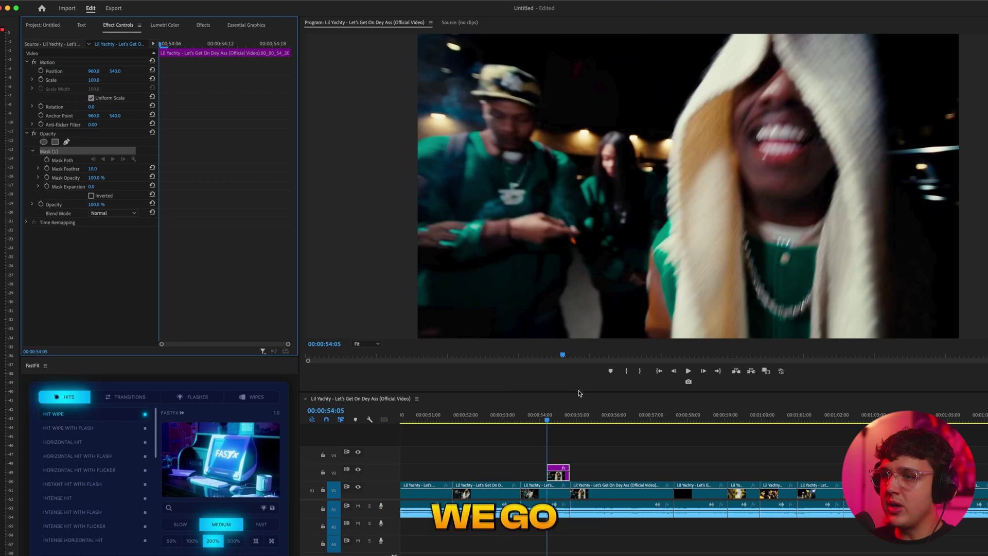
pyautogui.moveTo(578, 393); pyautogui.dragTo(595, 511)
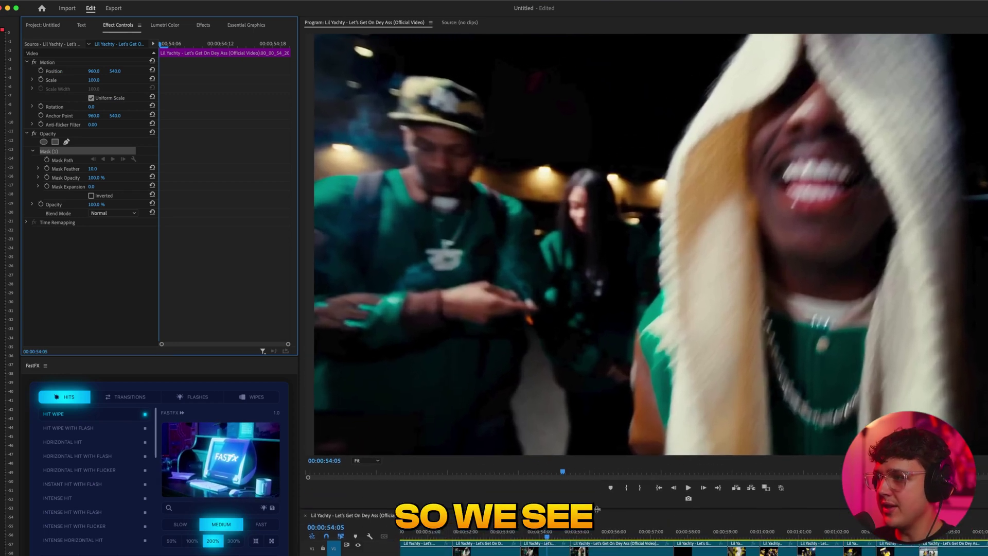
pyautogui.click(749, 35)
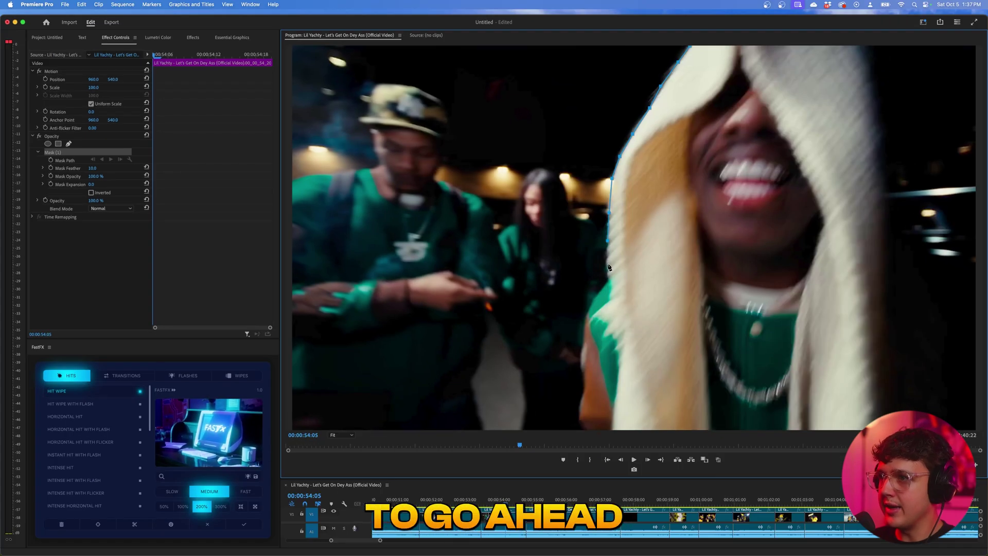
pyautogui.click(593, 298)
pyautogui.click(585, 320)
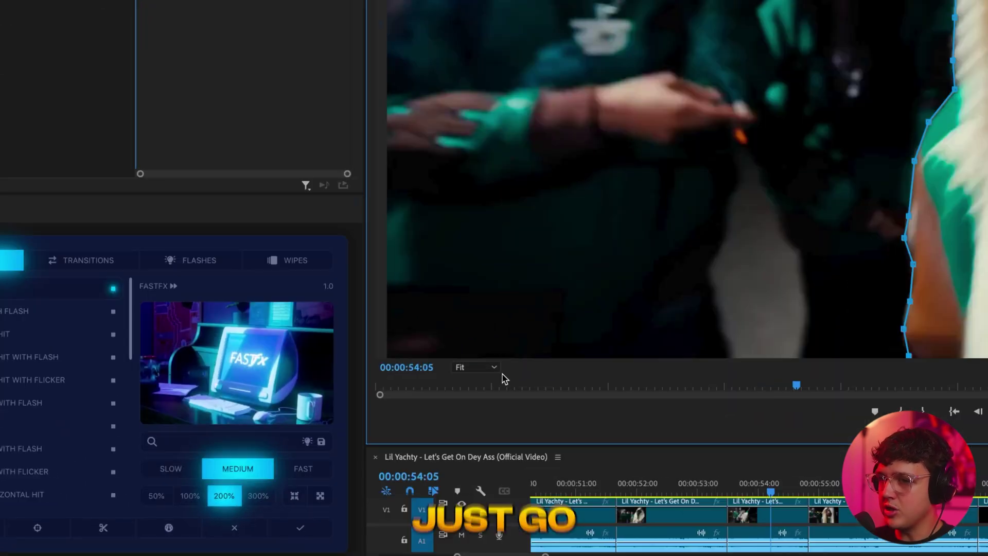
# Step: Continue the mask below the frame and up the hooded man's right outline, closing it at the first point above the hood
pyautogui.click(343, 435)
pyautogui.click(478, 460)
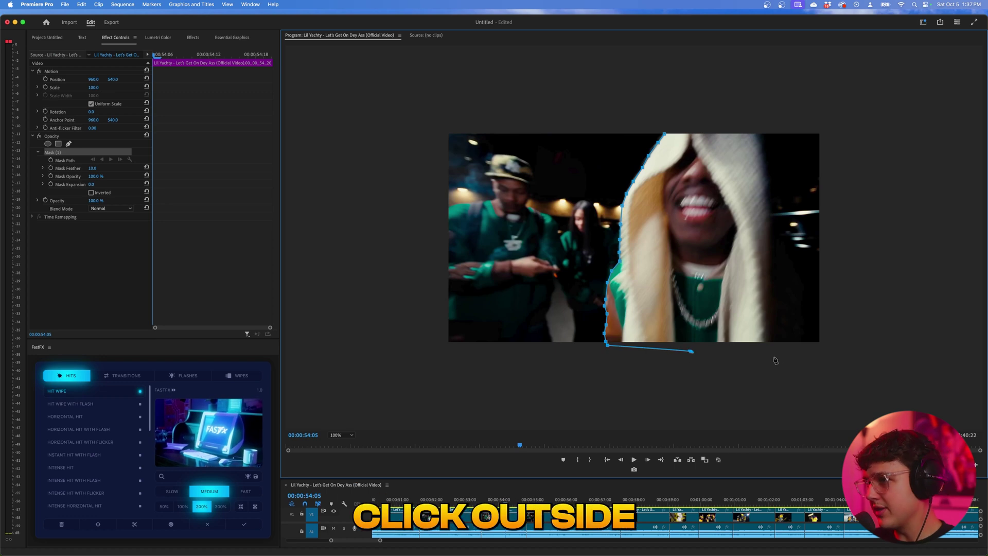
pyautogui.click(350, 436)
pyautogui.click(344, 444)
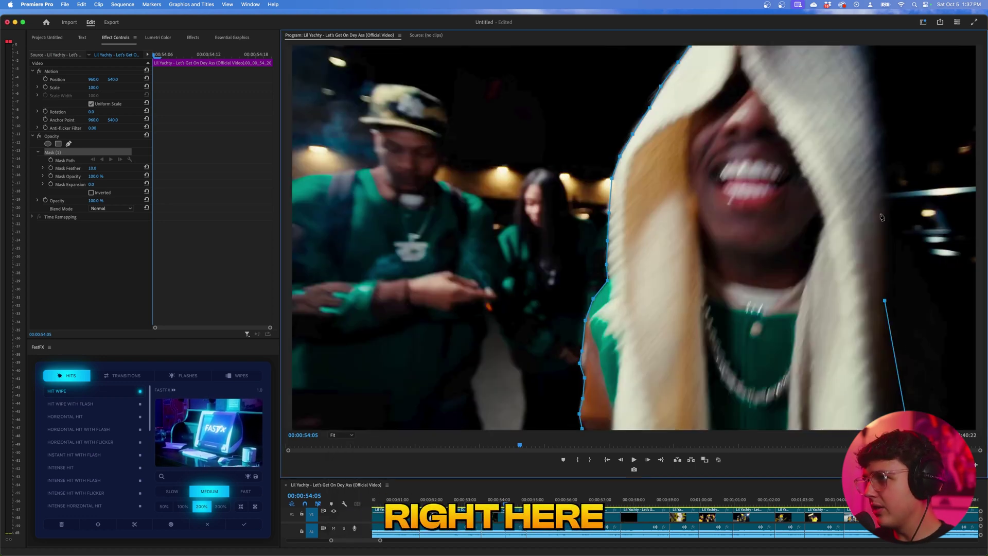
pyautogui.click(690, 47)
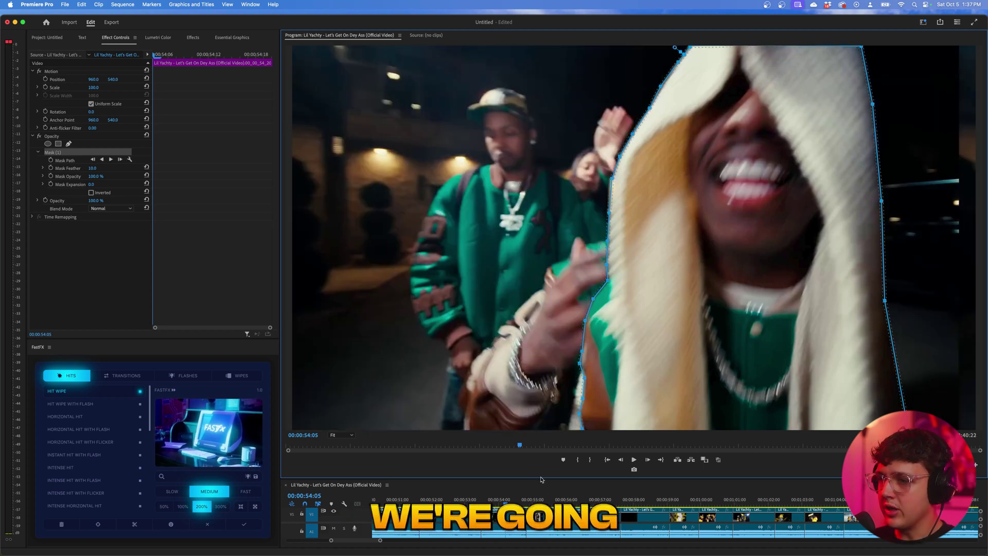
# Step: Play the sequence from the start of the masked still to review the cutout over the preceding clip
pyautogui.moveTo(550, 478); pyautogui.dragTo(549, 326)
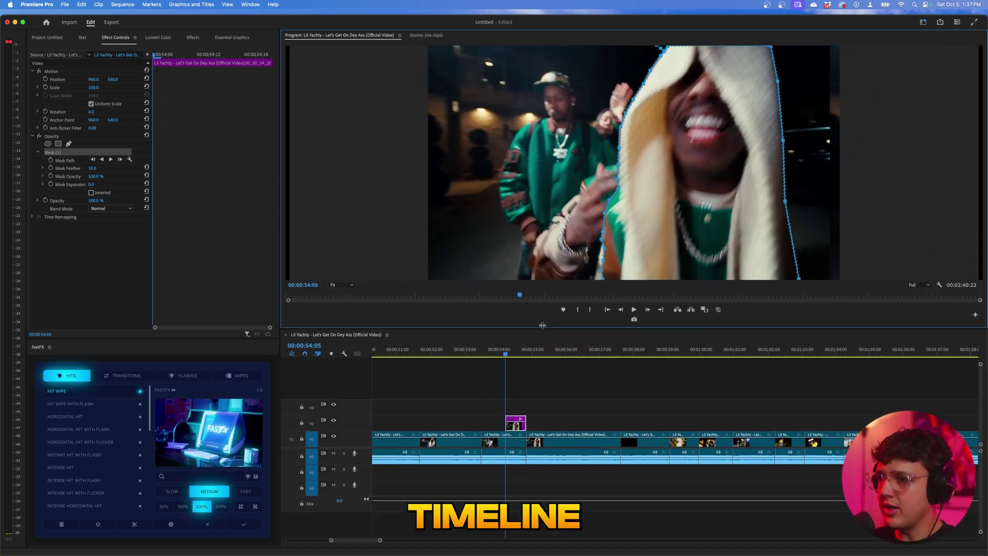
pyautogui.click(514, 357)
pyautogui.moveTo(505, 350)
pyautogui.mouseDown()
pyautogui.moveTo(531, 350)
pyautogui.moveTo(504, 351)
pyautogui.mouseUp()
pyautogui.press('space')
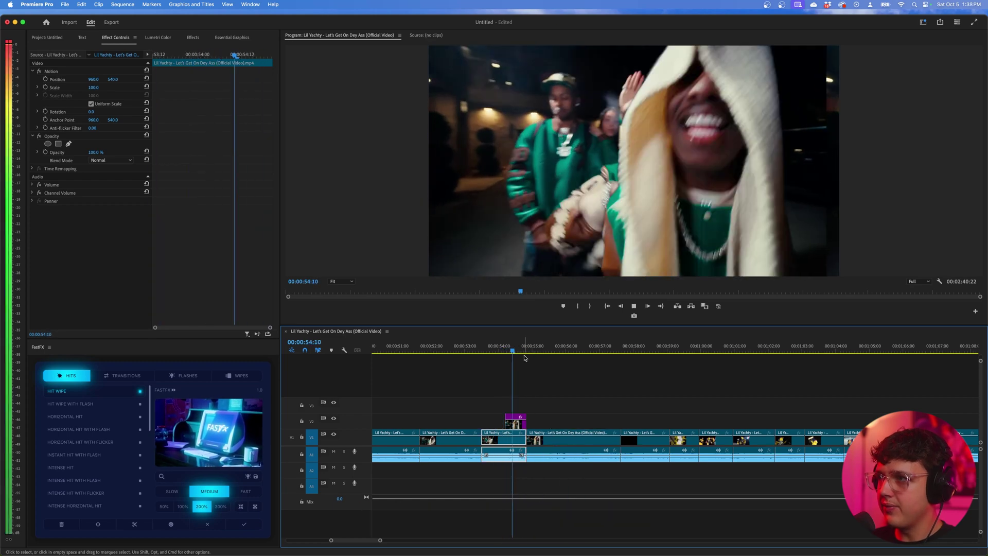
pyautogui.press('space')
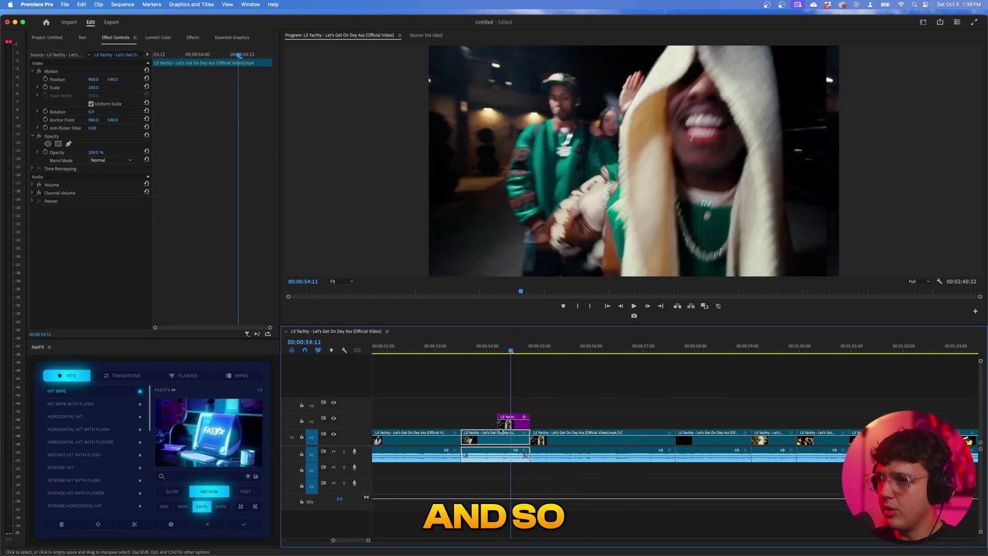
# Step: Trim the start of the masked still on V2 to 00:00:54:13 and preview the cut
pyautogui.moveTo(500, 429); pyautogui.dragTo(514, 428)
pyautogui.press('space')
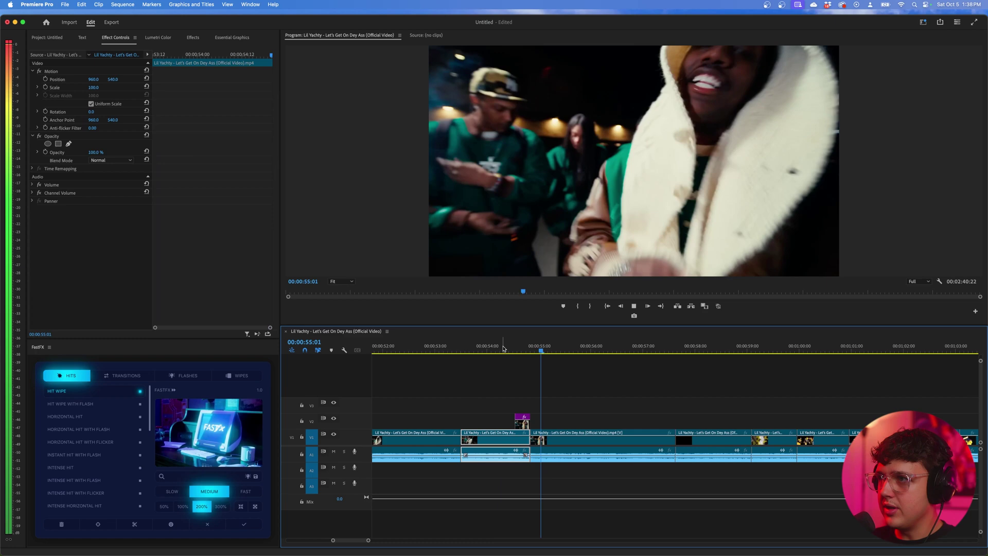
pyautogui.click(511, 350)
pyautogui.press('space')
pyautogui.moveTo(510, 350)
pyautogui.mouseDown()
pyautogui.moveTo(544, 354)
pyautogui.moveTo(515, 351)
pyautogui.mouseUp()
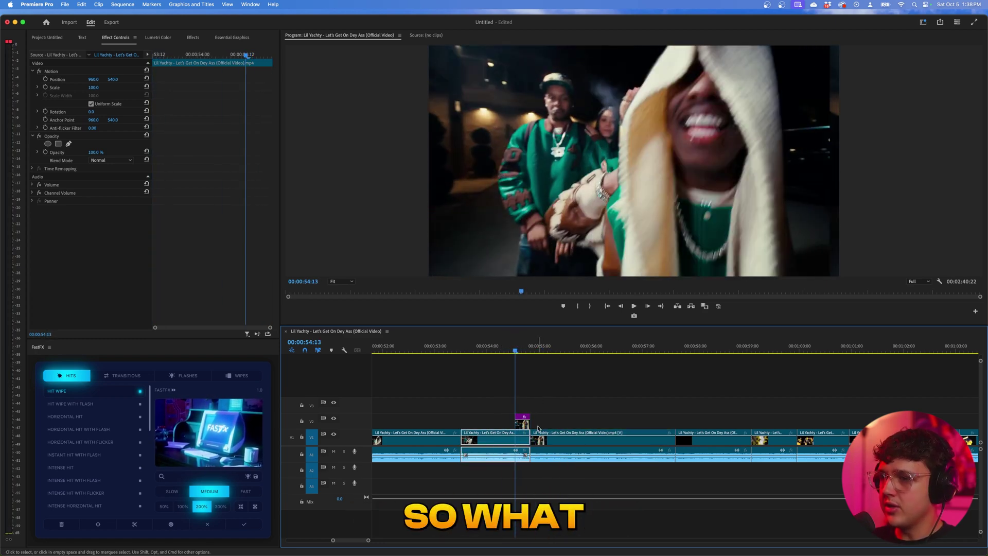
# Step: Search the effects for "transform" and apply the Transform effect from Distort to the masked still
pyautogui.click(522, 421)
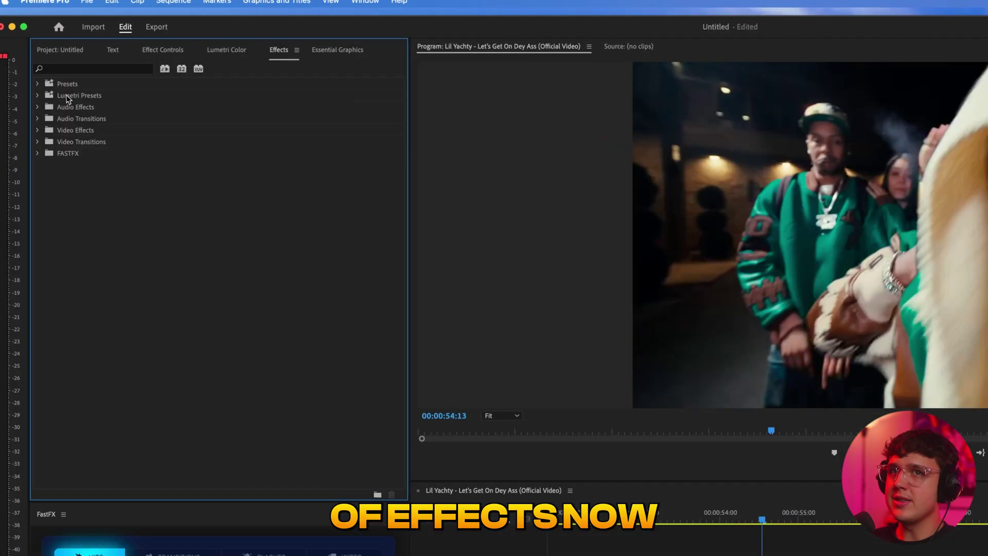
pyautogui.click(55, 51)
pyautogui.write('transform')
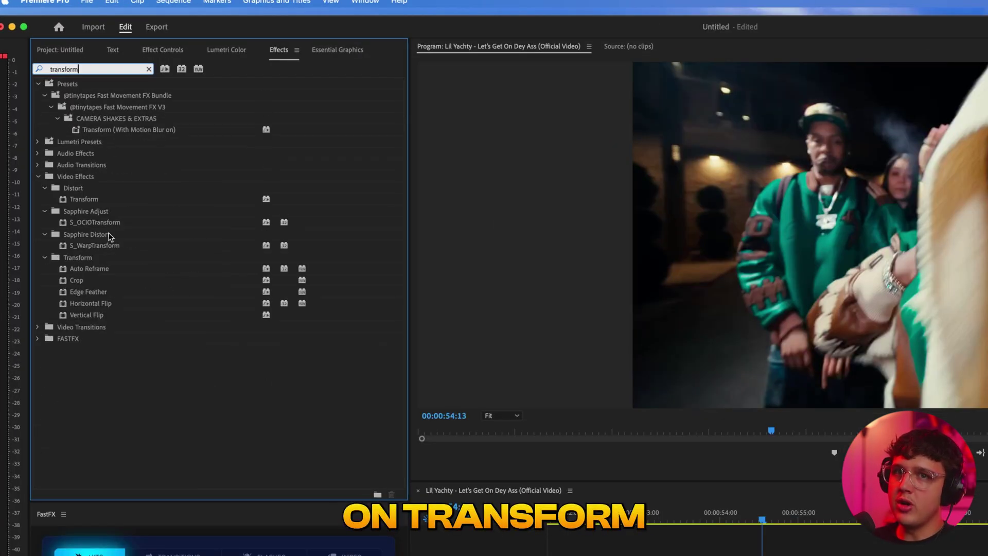
pyautogui.moveTo(84, 199); pyautogui.dragTo(162, 231)
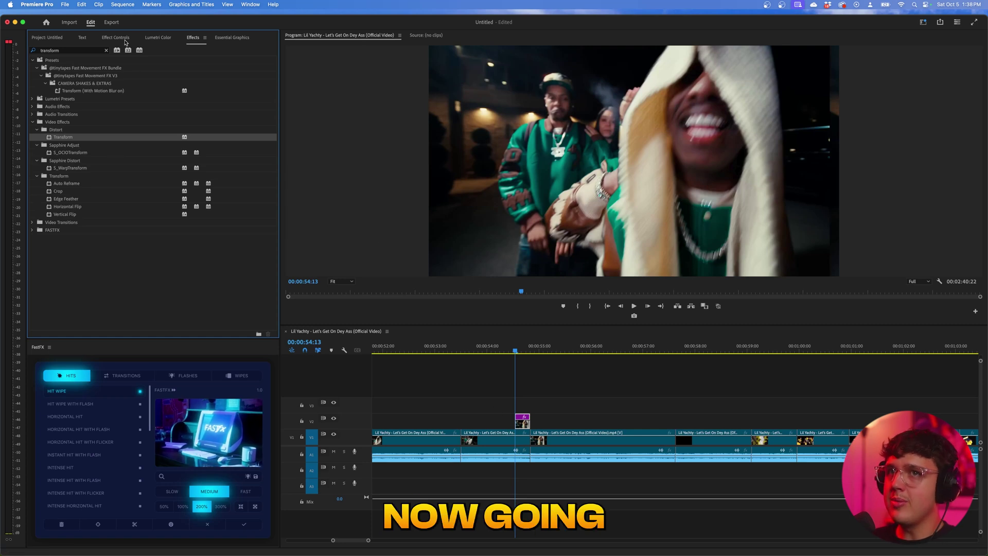
# Step: Turn off the composition's shutter angle in Transform, set Shutter Angle to 360, and enable Position and Scale keyframes
pyautogui.click(124, 40)
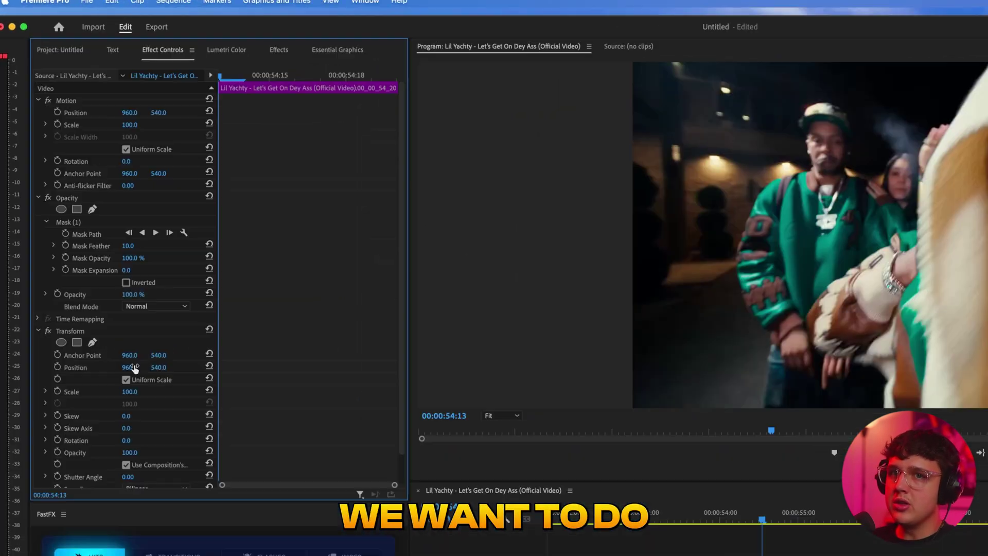
pyautogui.scroll(-2, 99, 310)
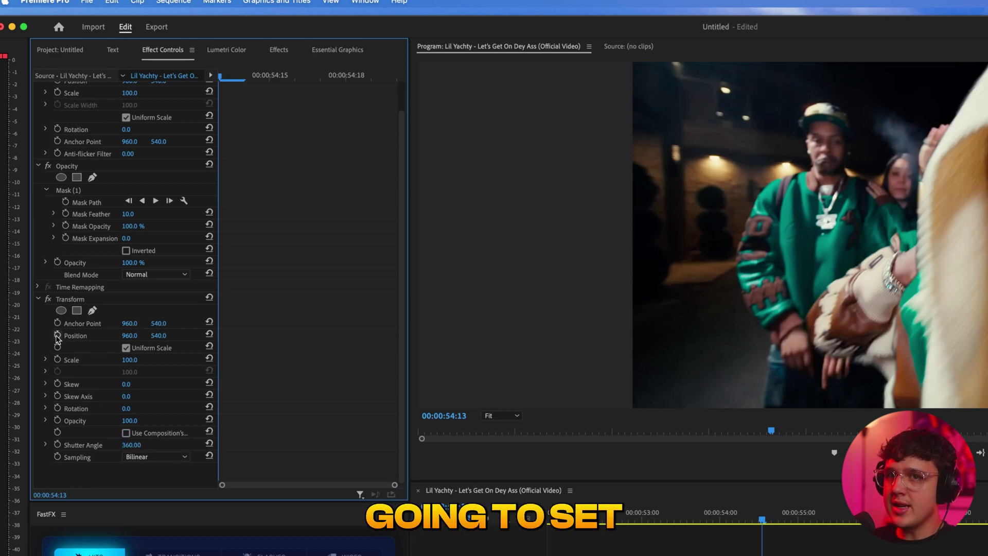
pyautogui.click(58, 360)
# Step: Try shifting the masked still vertically with the Transform Position, undo the shift, and delete the Transform effect
pyautogui.moveTo(158, 337); pyautogui.dragTo(698, 337)
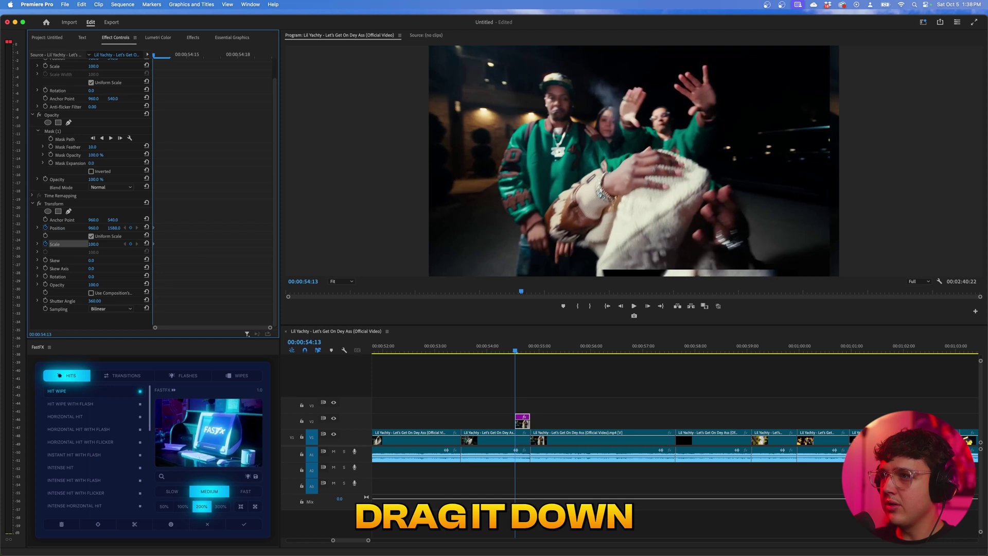
pyautogui.moveTo(653, 228); pyautogui.dragTo(674, 228)
pyautogui.press('super+z')
pyautogui.moveTo(116, 229); pyautogui.dragTo(168, 245)
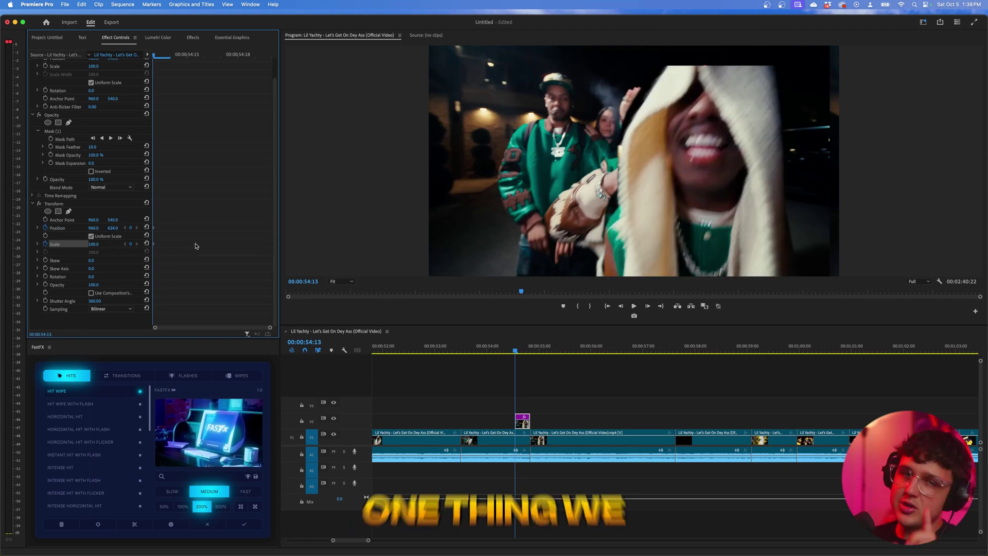
pyautogui.press('super+z')
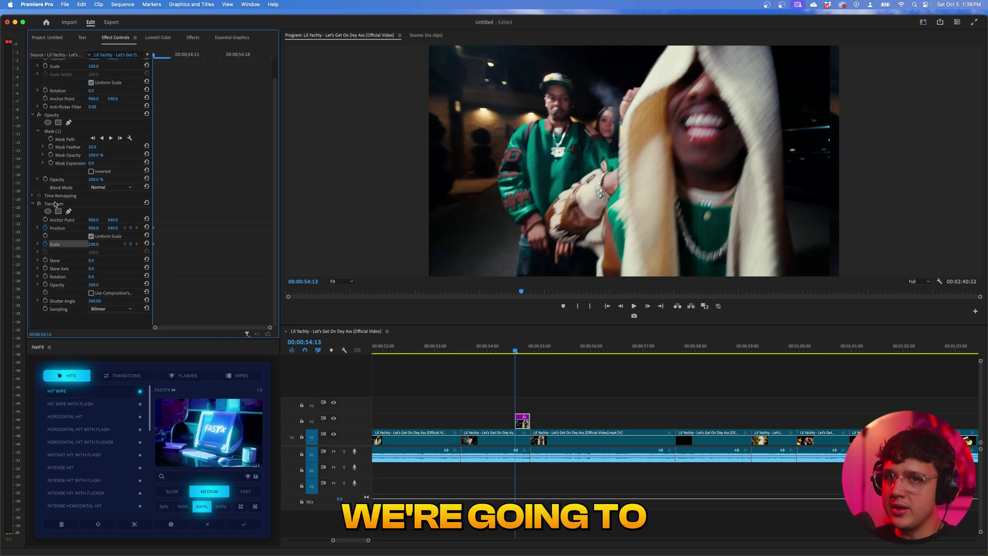
pyautogui.press('Delete')
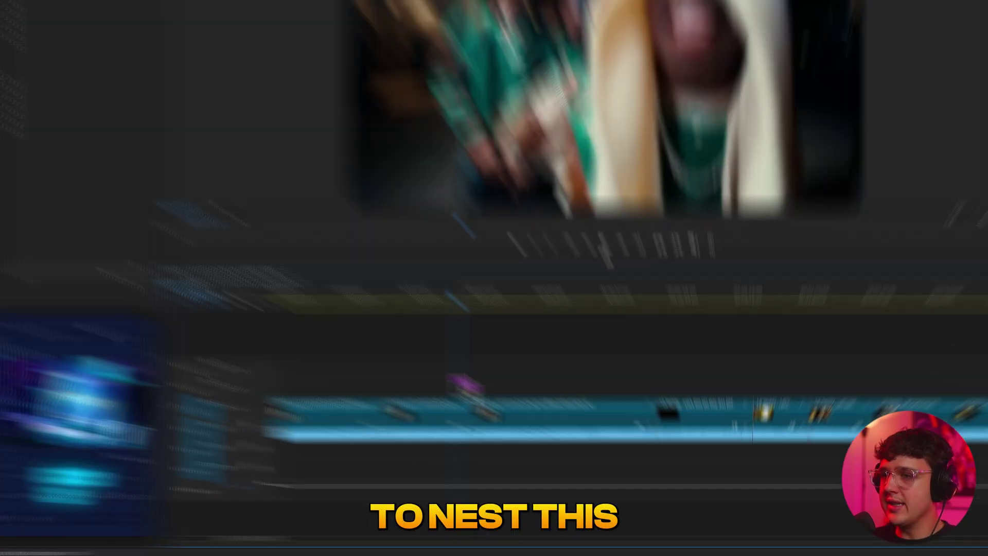
# Step: Nest the masked still on V2 with the default sequence name and select the nested clip
pyautogui.rightClick(522, 421)
pyautogui.click(447, 269)
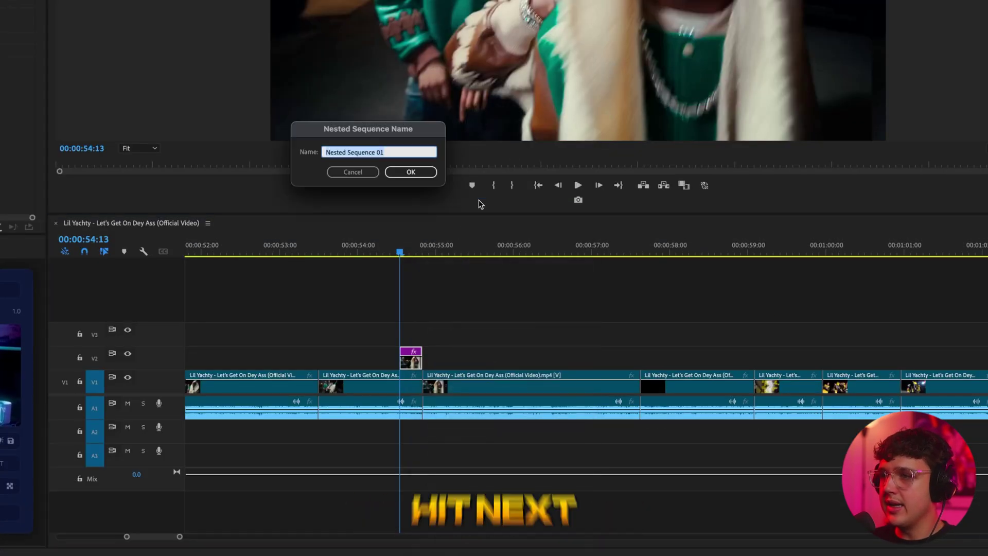
pyautogui.click(408, 170)
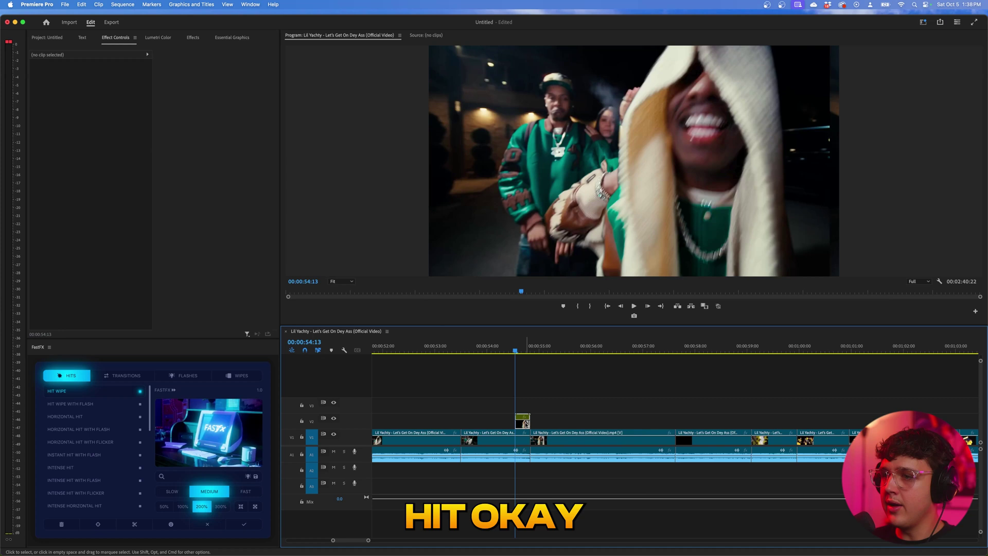
pyautogui.click(525, 423)
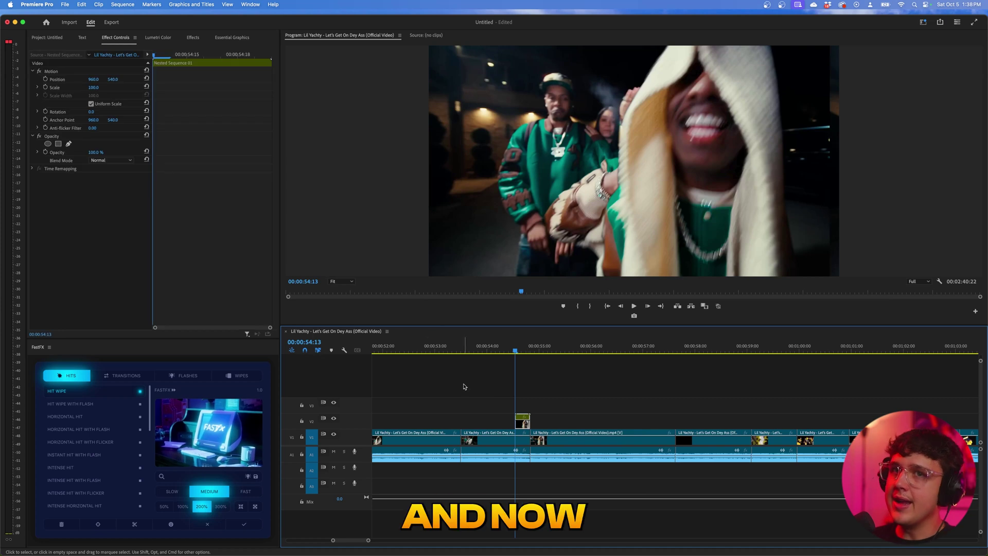
# Step: Apply Transform to the nested clip with Shutter Angle 360 and starting Position and Scale keyframes, setting vertical Position to 1625
pyautogui.click(199, 41)
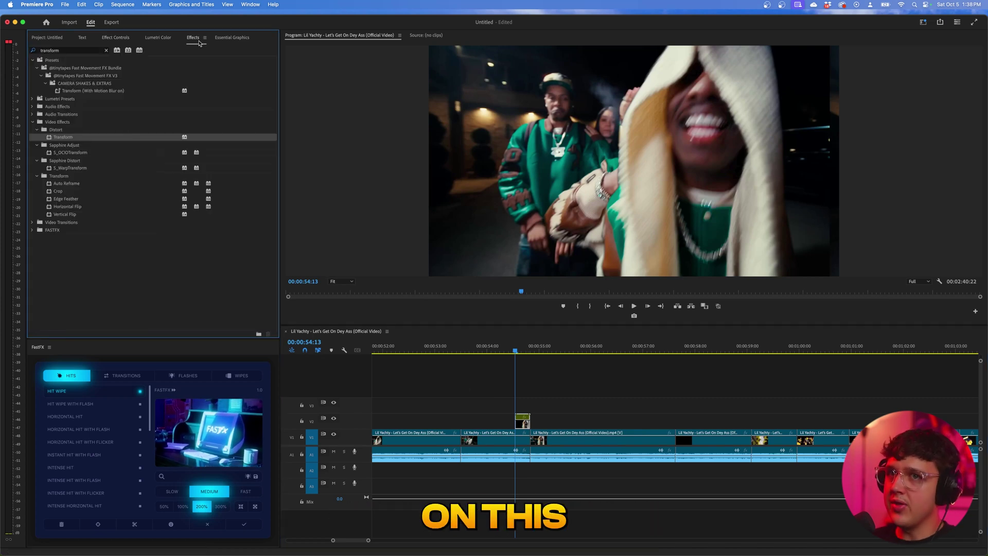
pyautogui.doubleClick(73, 142)
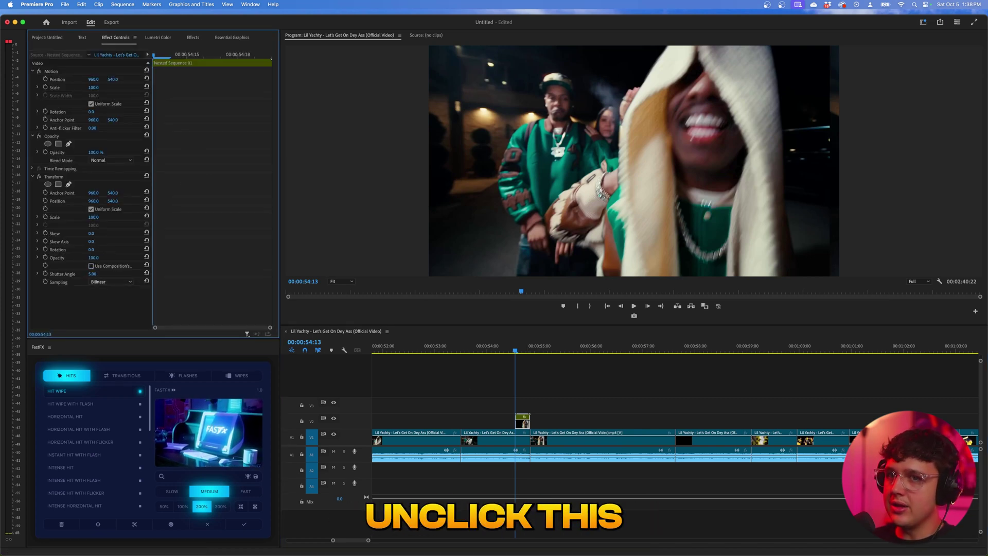
pyautogui.moveTo(113, 201); pyautogui.dragTo(671, 201)
pyautogui.press('super+z')
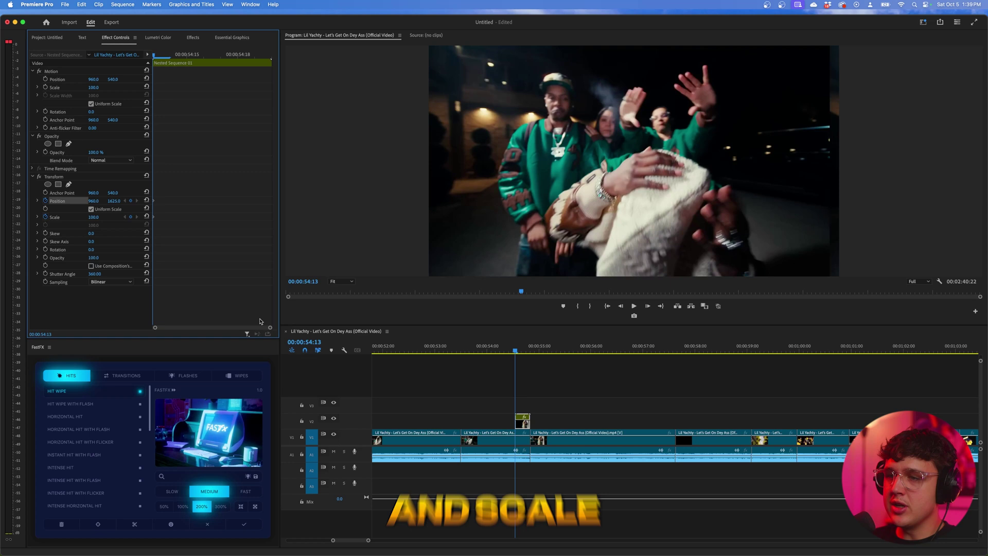
# Step: Add a Position keyframe at the default 960, 540 and place it at the very end of the nested clip
pyautogui.click(530, 352)
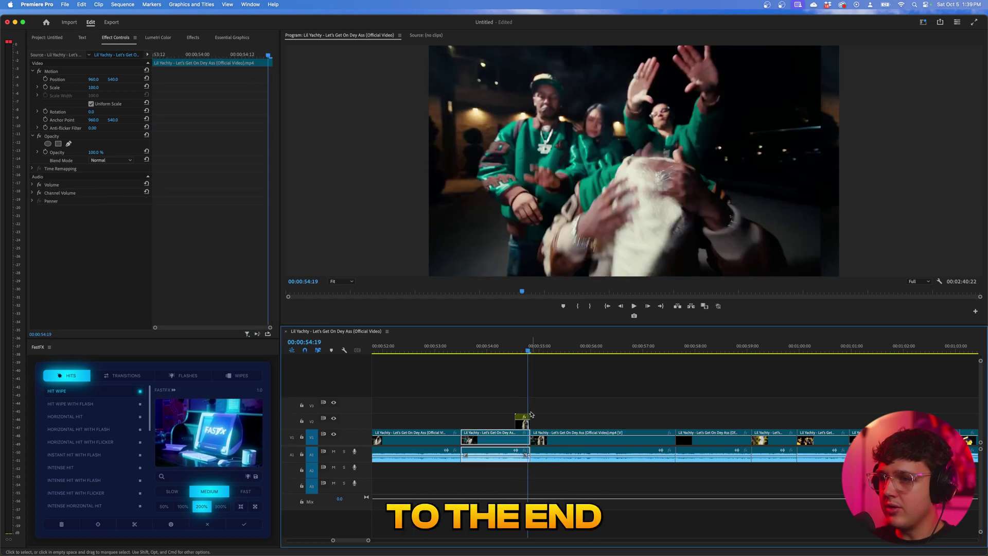
pyautogui.click(523, 417)
pyautogui.click(147, 201)
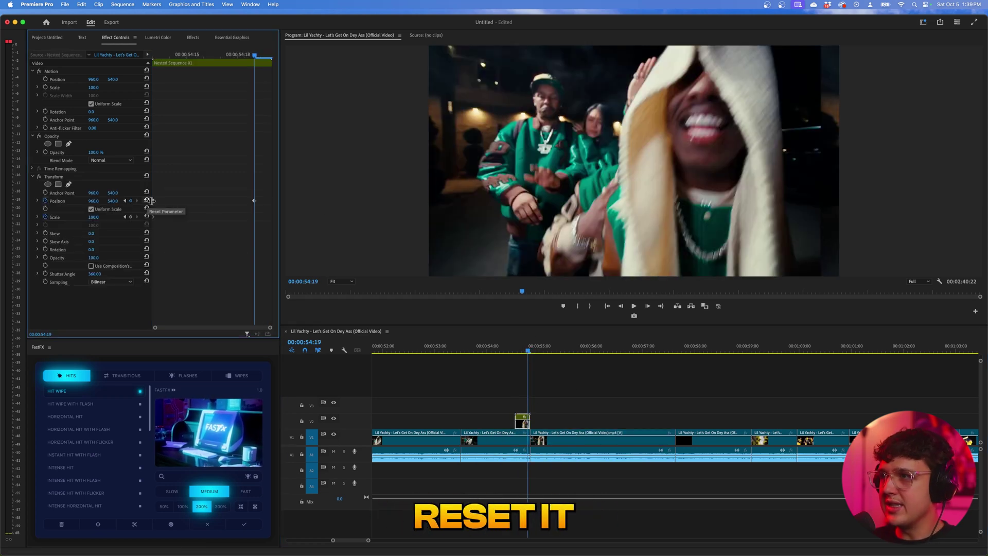
pyautogui.moveTo(255, 202); pyautogui.dragTo(268, 206)
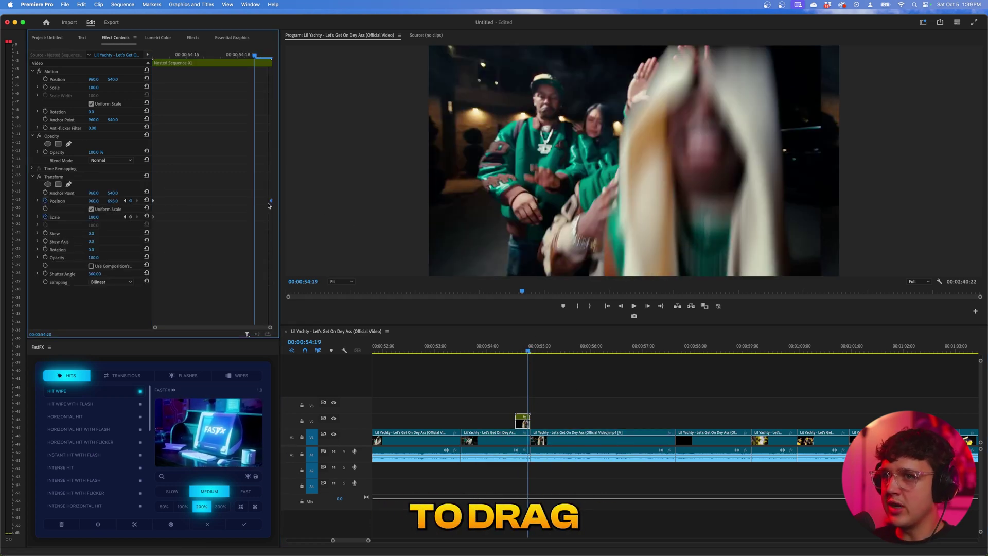
# Step: Play back the upward slide-in of the masked man over the cut several times
pyautogui.click(504, 347)
pyautogui.press('space')
pyautogui.click(504, 348)
pyautogui.press('space')
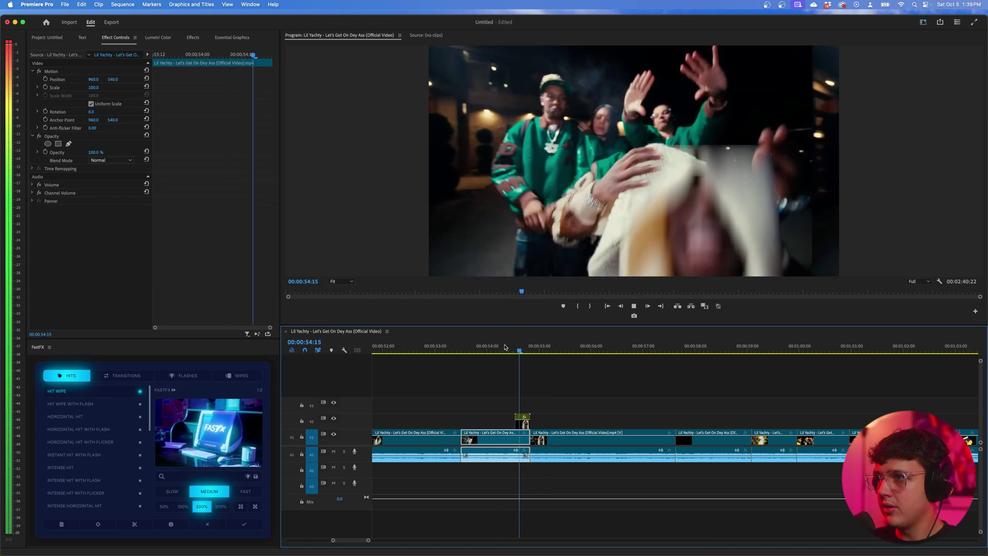
pyautogui.click(504, 347)
pyautogui.press('space')
pyautogui.press('space')
# Step: Shorten the slide by moving the starting Position and Scale keyframes to 00:00:54:17, and preview the transition
pyautogui.click(149, 221)
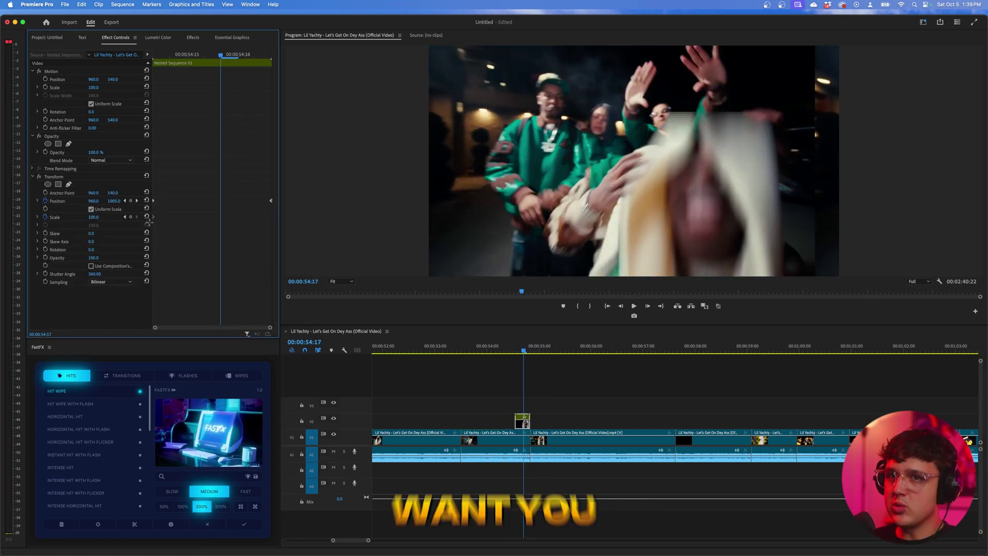
pyautogui.moveTo(153, 208); pyautogui.dragTo(215, 205)
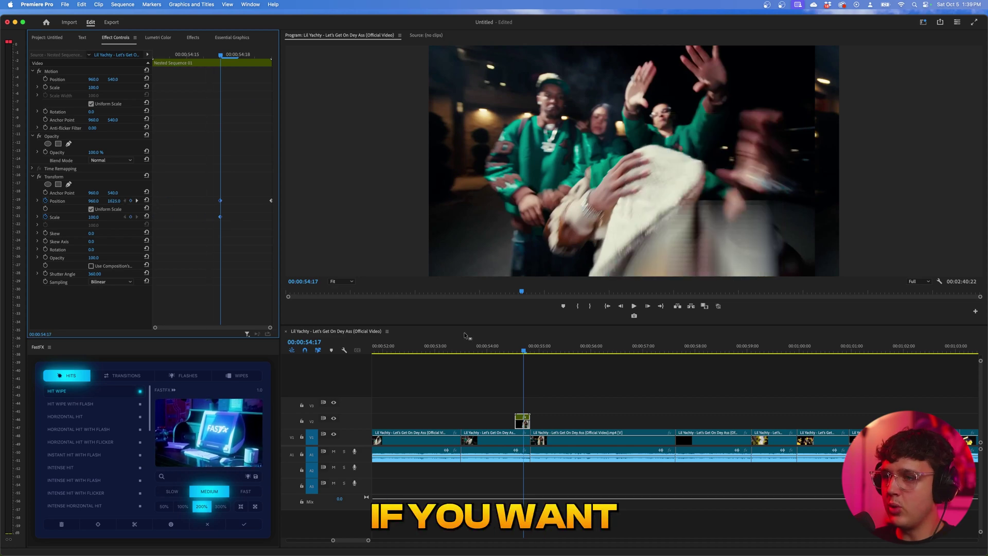
pyautogui.click(516, 348)
pyautogui.press('space')
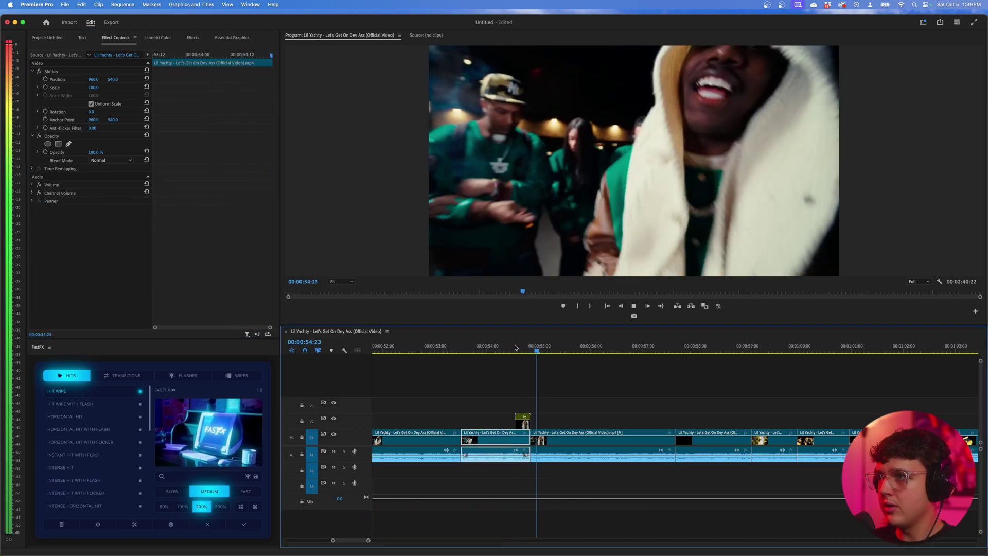
pyautogui.click(513, 350)
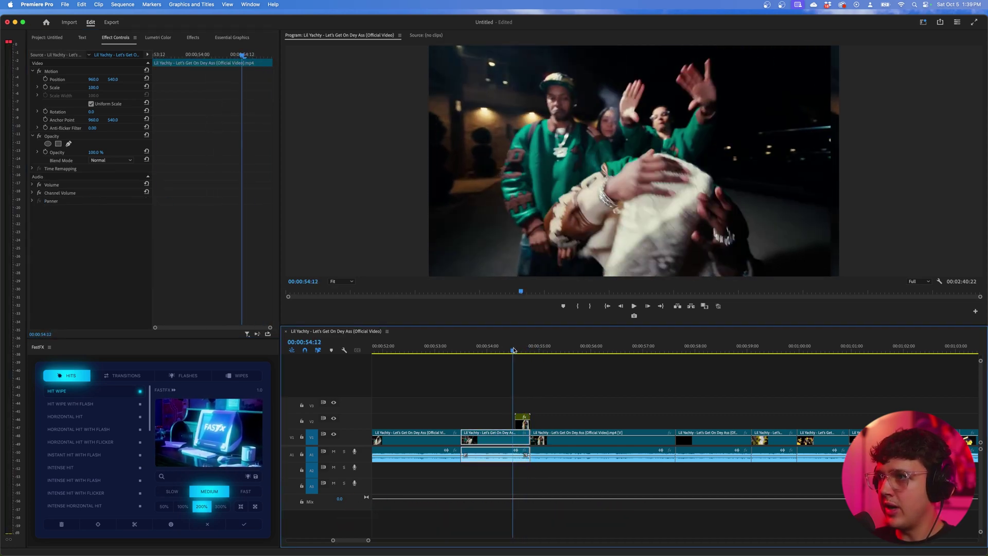
# Step: Make the nested clip slide in horizontally by resetting its starting Position and setting the horizontal value to 2662
pyautogui.moveTo(513, 349); pyautogui.dragTo(524, 350)
pyautogui.click(523, 423)
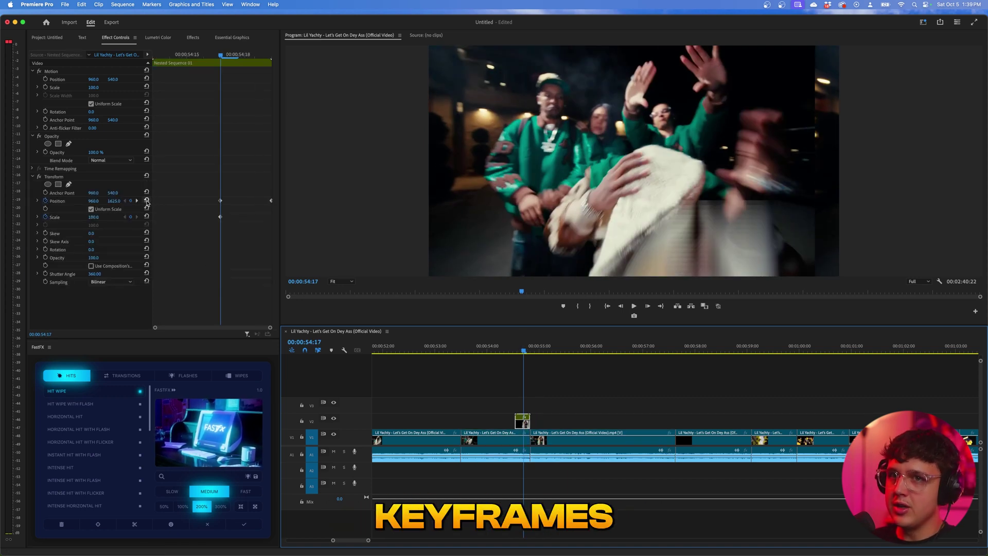
pyautogui.click(147, 200)
pyautogui.moveTo(100, 199); pyautogui.dragTo(330, 200)
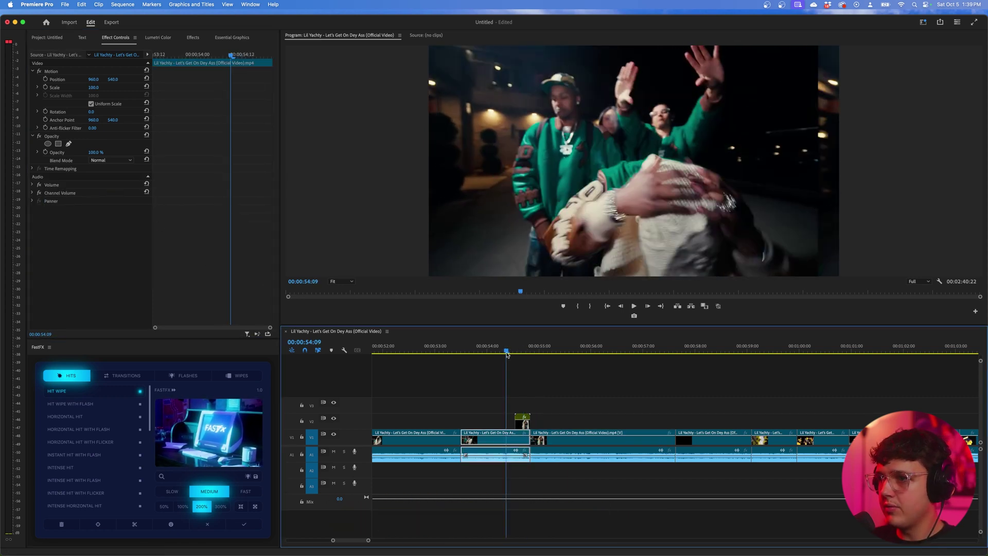
# Step: Preview the sideways slide and shift the starting Position and Scale keyframes to an earlier frame
pyautogui.press('space')
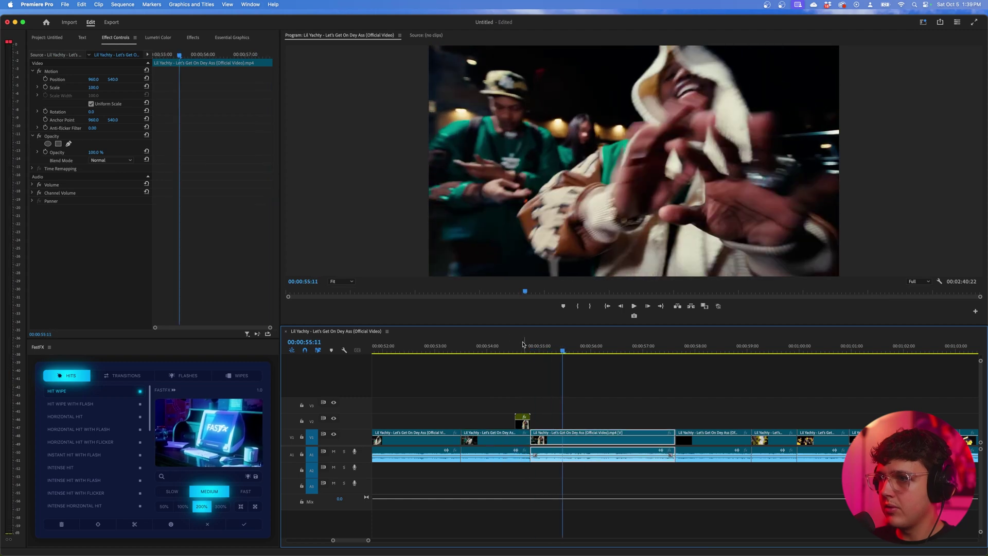
pyautogui.press('space')
pyautogui.click(522, 421)
pyautogui.click(220, 196)
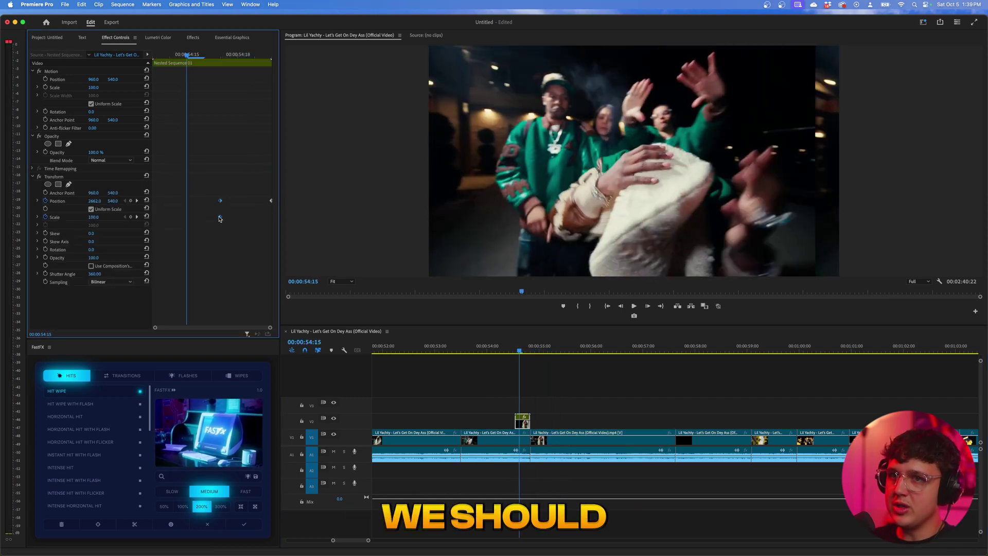
# Step: Play back the horizontal cutout transition repeatedly across the cut to judge its timing
pyautogui.click(513, 349)
pyautogui.press('space')
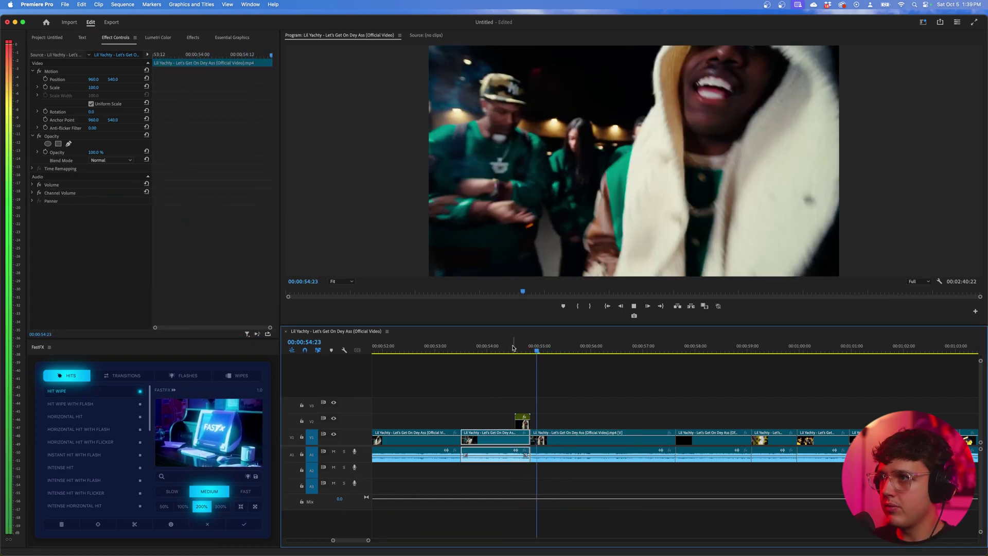
pyautogui.click(513, 348)
pyautogui.press('space')
pyautogui.click(514, 348)
pyautogui.press('space')
pyautogui.press('space')
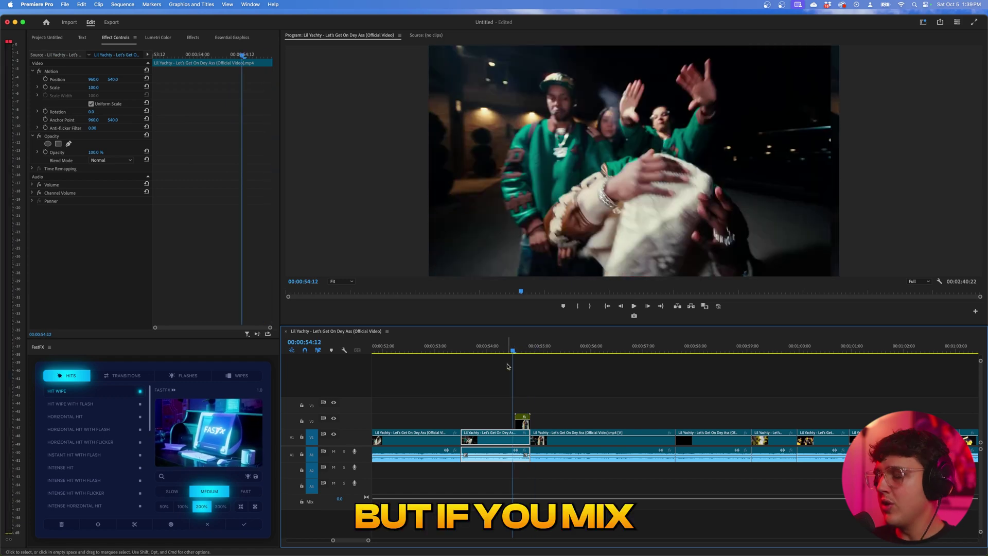
pyautogui.moveTo(514, 350)
pyautogui.mouseDown()
pyautogui.moveTo(433, 356)
pyautogui.moveTo(551, 355)
pyautogui.moveTo(494, 355)
pyautogui.moveTo(530, 349)
pyautogui.mouseUp()
pyautogui.press('space')
pyautogui.click(504, 353)
pyautogui.press('space')
pyautogui.click(507, 346)
pyautogui.press('space')
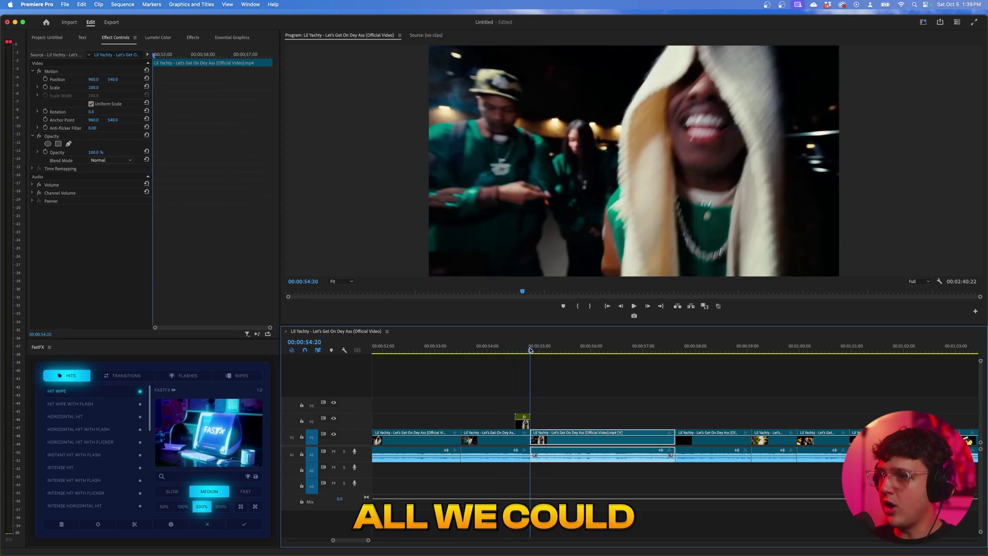
# Step: Create a new adjustment layer in the project with the default settings
pyautogui.click(46, 39)
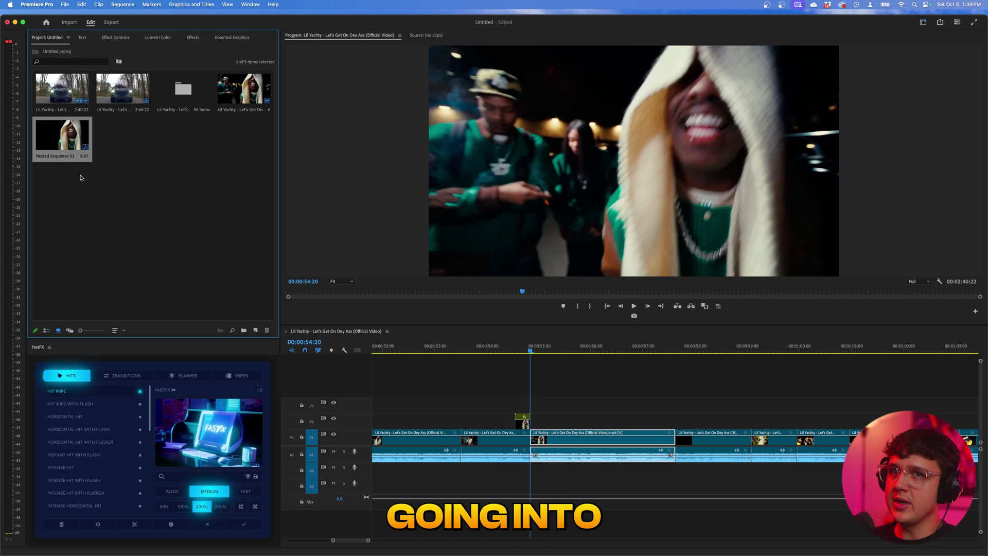
pyautogui.rightClick(88, 190)
pyautogui.moveTo(109, 228)
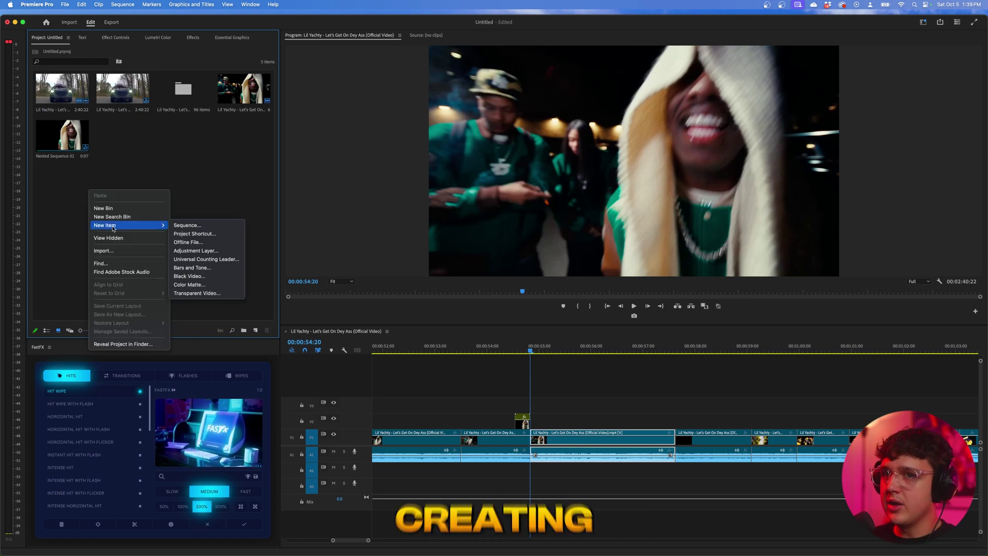
pyautogui.click(196, 251)
pyautogui.press('Return')
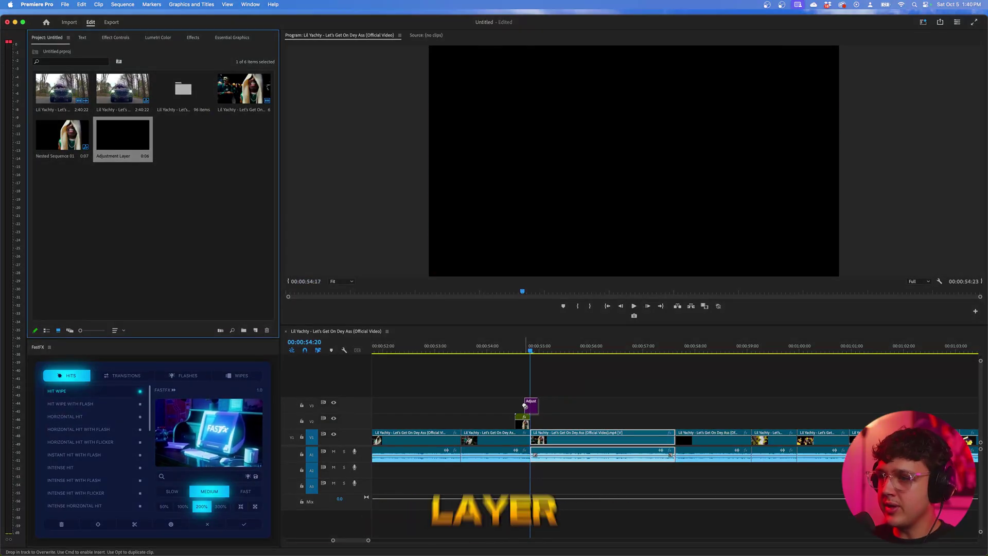
# Step: Place the adjustment layer on V3 from 00:00:54:17 so that it spans the cut between the two clips
pyautogui.moveTo(525, 406); pyautogui.dragTo(525, 406)
pyautogui.press('=')
pyautogui.press('=')
pyautogui.click(534, 410)
pyautogui.press('=')
# Step: Step frame by frame through the adjustment layer to check its length on both sides of the cut
pyautogui.moveTo(528, 352); pyautogui.dragTo(528, 352)
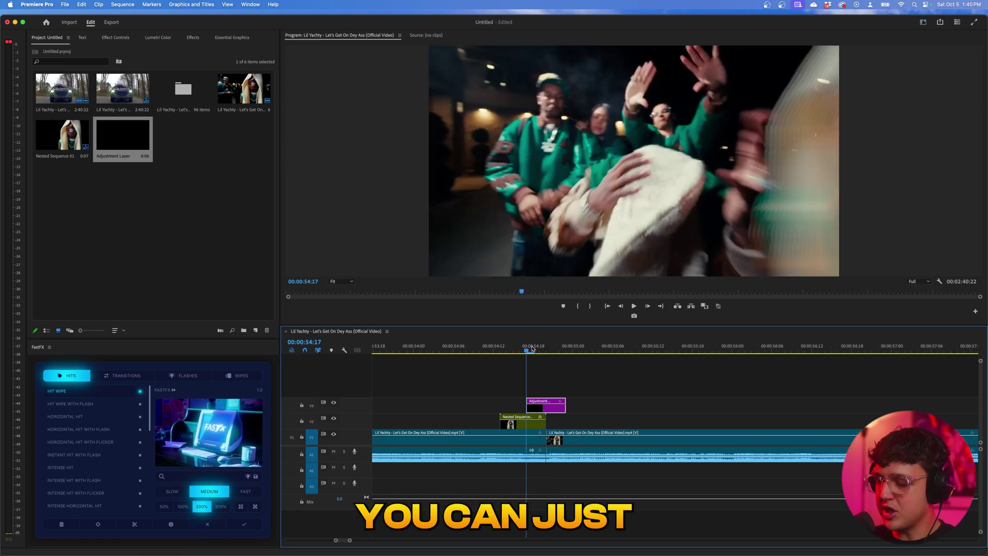
pyautogui.press('Right')
pyautogui.press('Right')
pyautogui.press('Right')
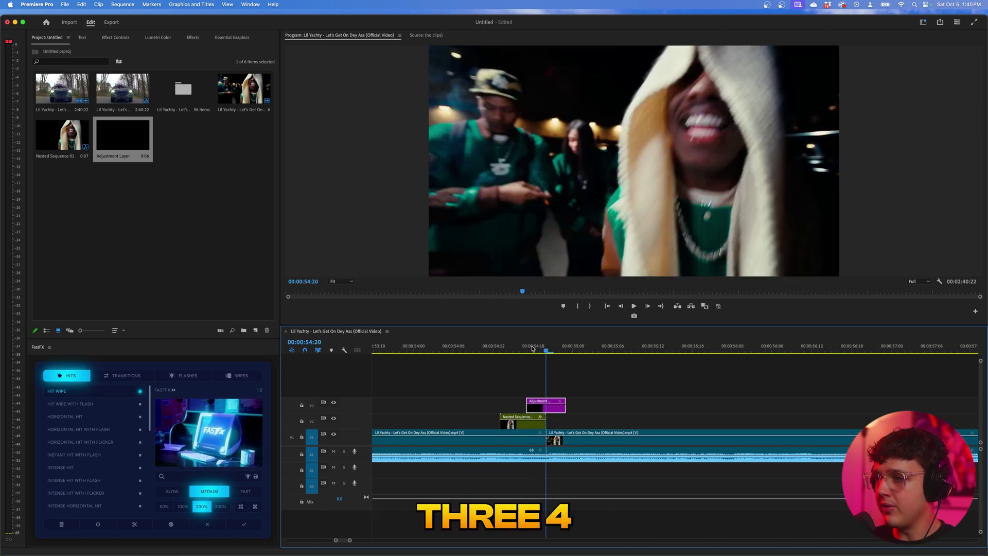
pyautogui.press('Right')
pyautogui.press('Right')
pyautogui.press('Right')
pyautogui.click(546, 405)
pyautogui.click(542, 345)
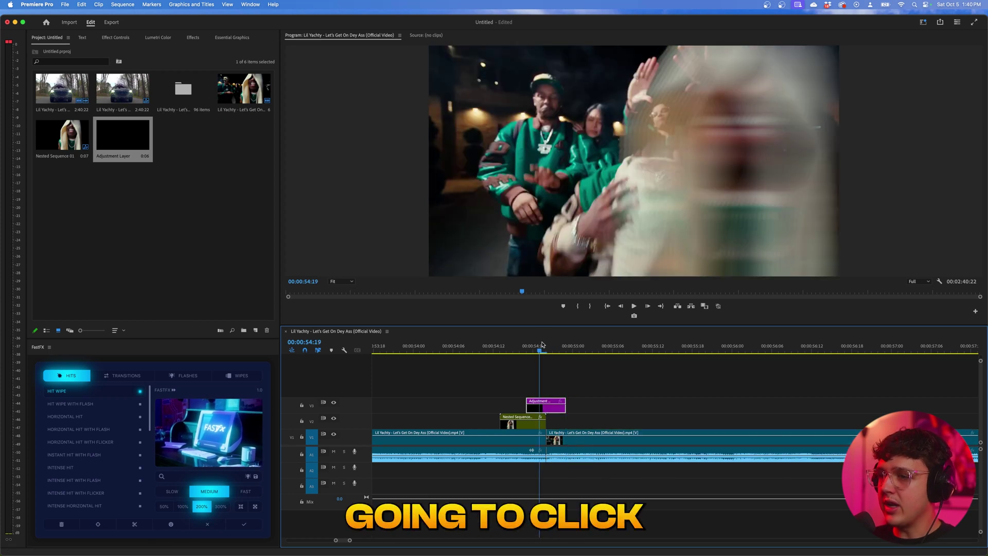
pyautogui.click(546, 345)
# Step: Search the effects for "lumetri color" and apply Lumetri Color to the adjustment layer
pyautogui.click(192, 41)
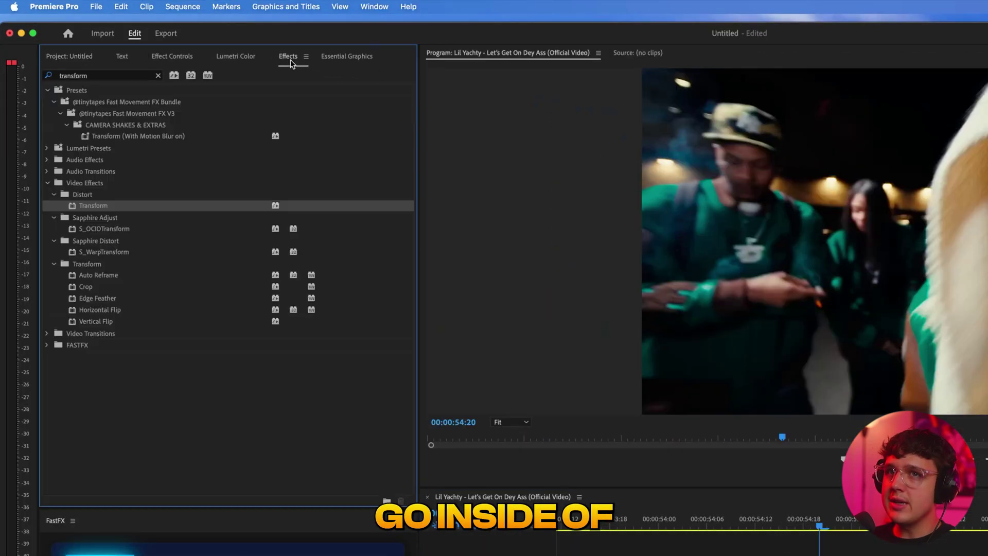
pyautogui.click(114, 76)
pyautogui.write('lume')
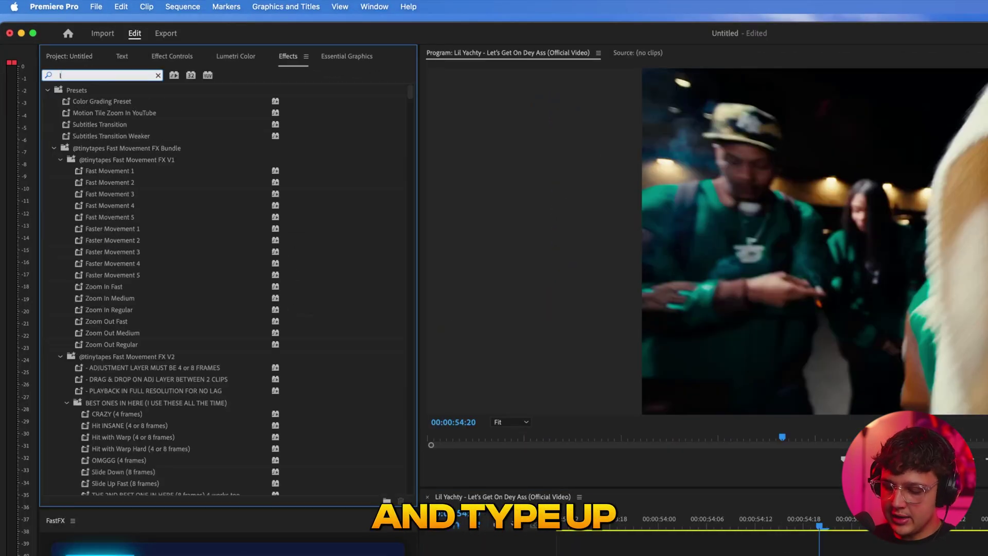
pyautogui.write('tri color')
pyautogui.click(88, 160)
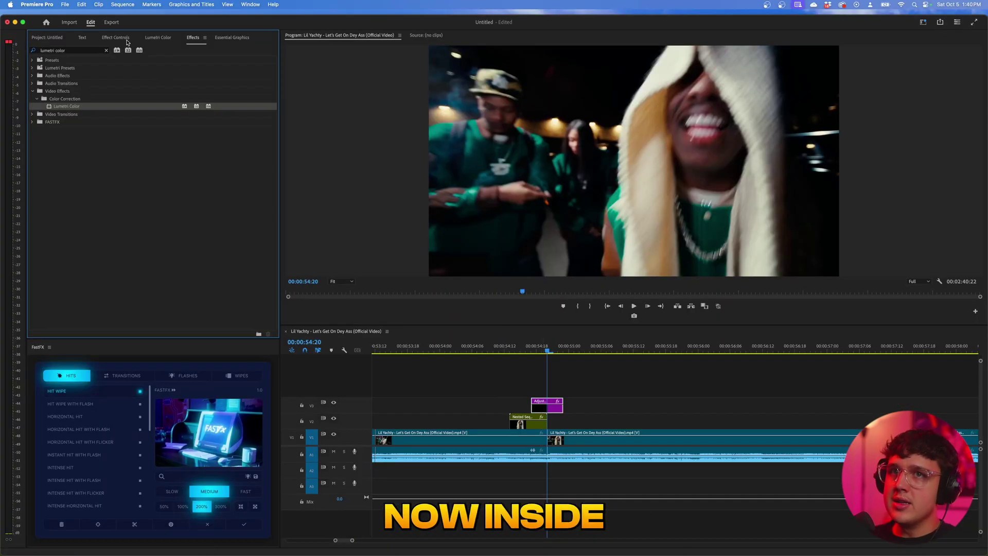
# Step: In Lumetri Color's Basic Correction, enable an Exposure keyframe of 0 at the adjustment layer's start, 00:00:54:17
pyautogui.click(125, 40)
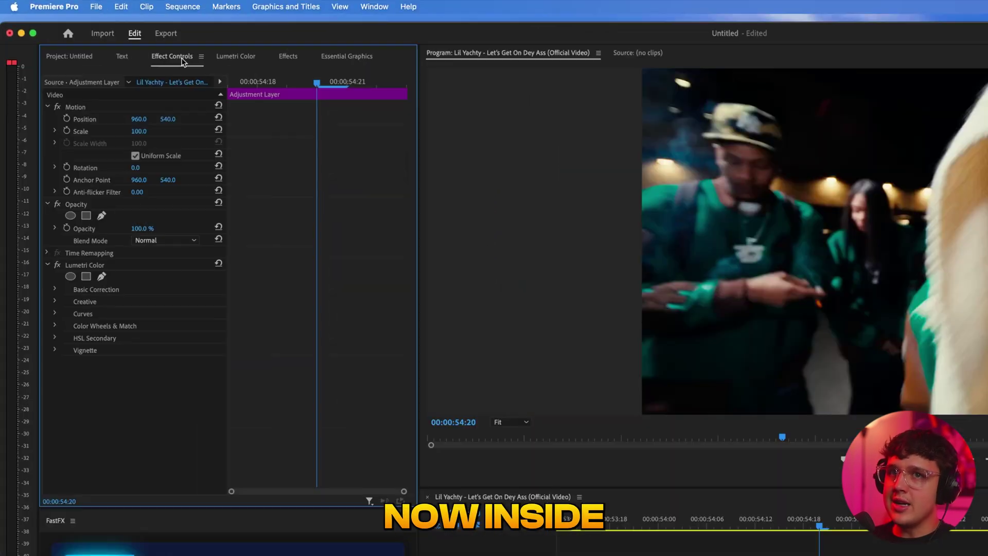
pyautogui.click(54, 290)
pyautogui.scroll(-3, 108, 378)
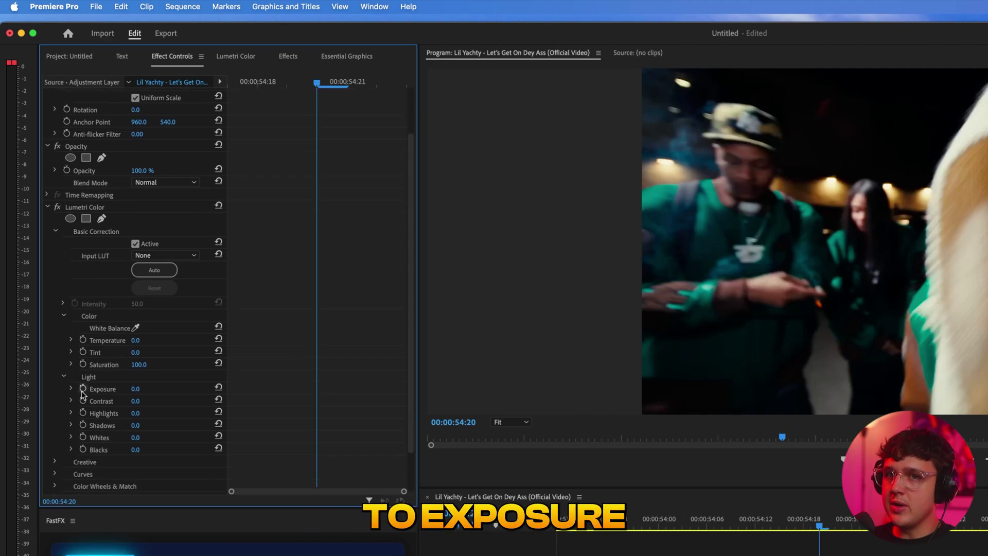
pyautogui.click(241, 85)
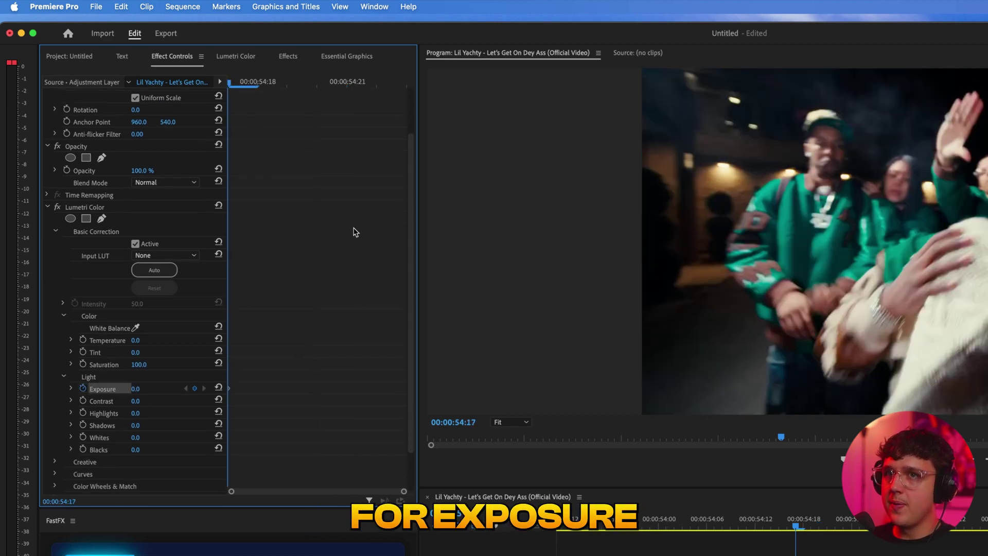
# Step: Add an Exposure keyframe of 5.0 at the cut, 00:00:54:20, and one of 0 at the adjustment layer's end
pyautogui.click(309, 82)
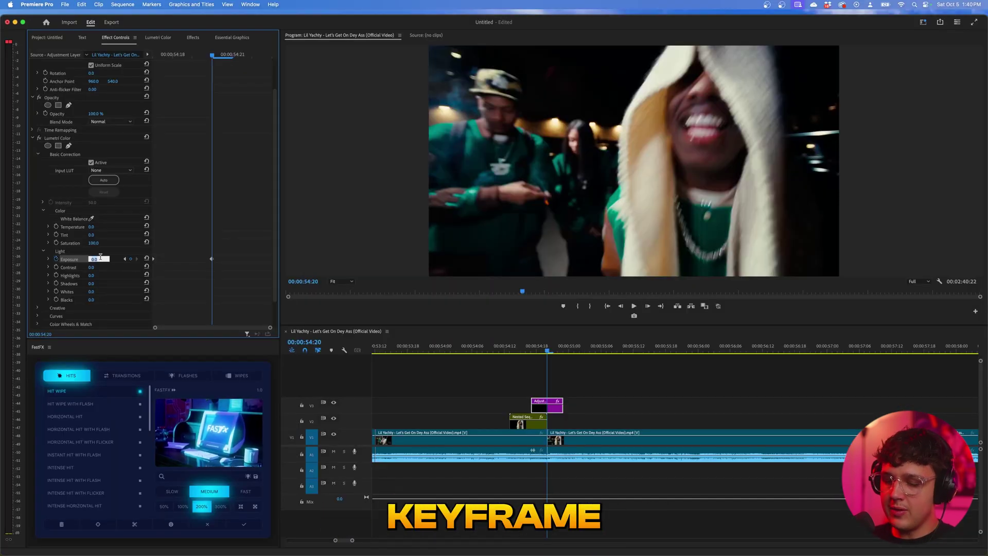
pyautogui.press('Return')
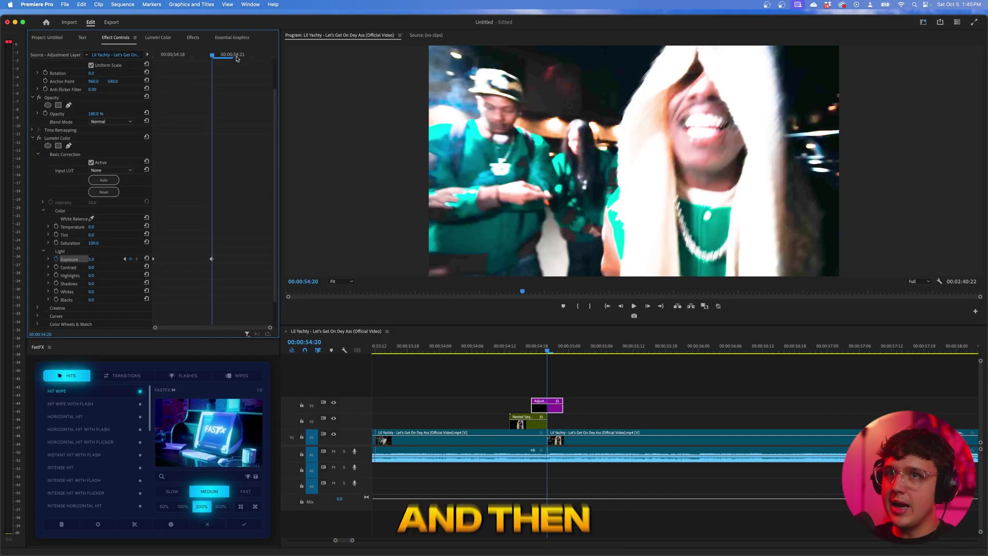
pyautogui.click(252, 55)
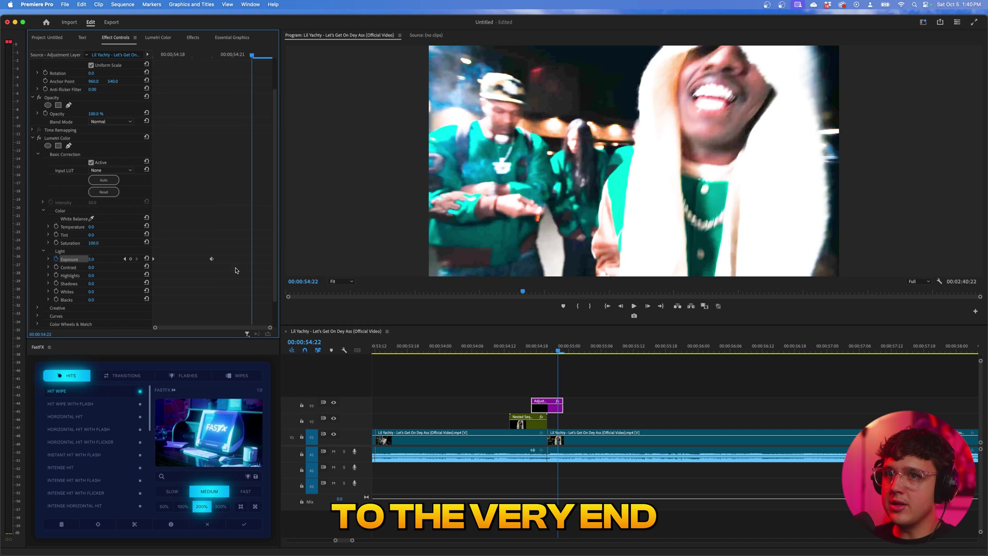
pyautogui.click(147, 260)
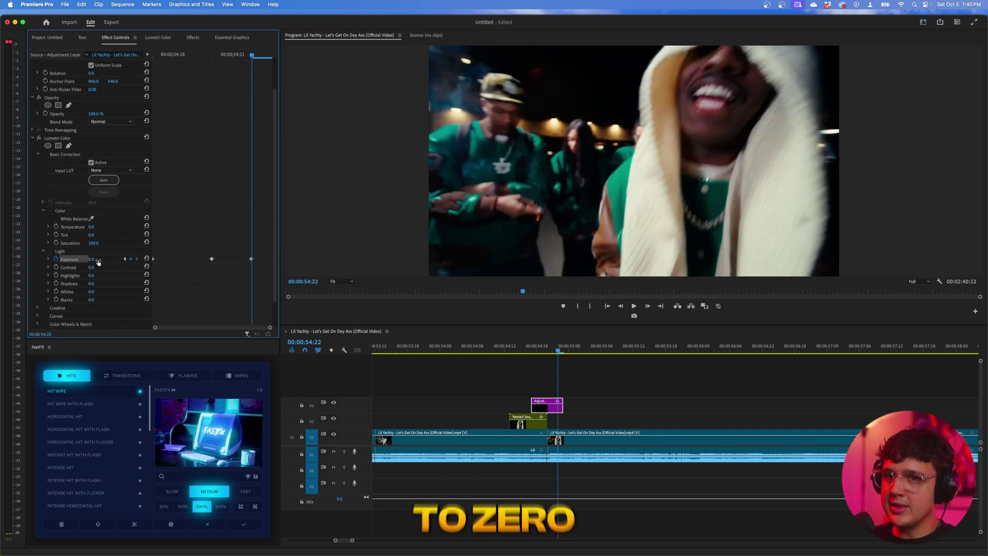
pyautogui.moveTo(251, 260); pyautogui.dragTo(272, 259)
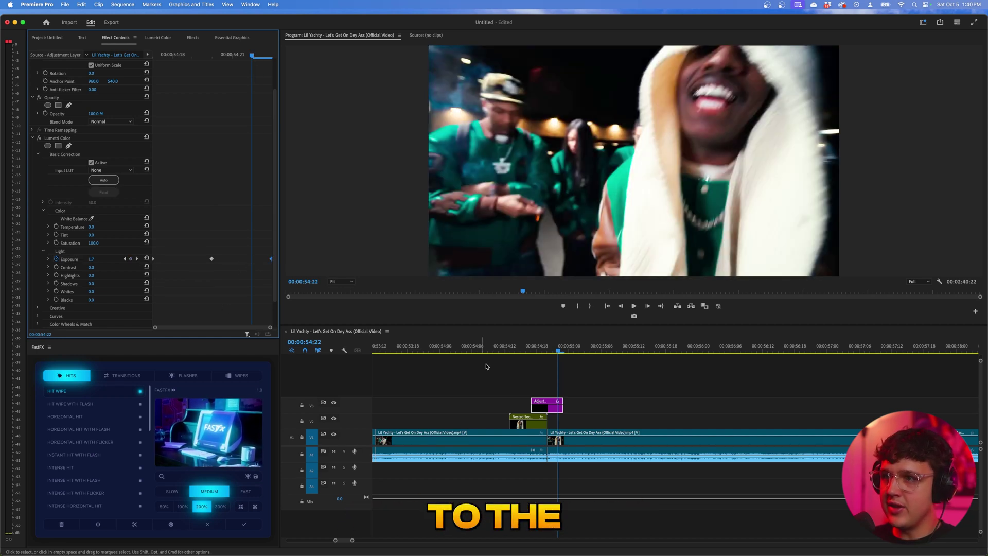
# Step: Play back the cut to review the exposure flash
pyautogui.click(522, 346)
pyautogui.press('space')
pyautogui.click(507, 347)
pyautogui.press('space')
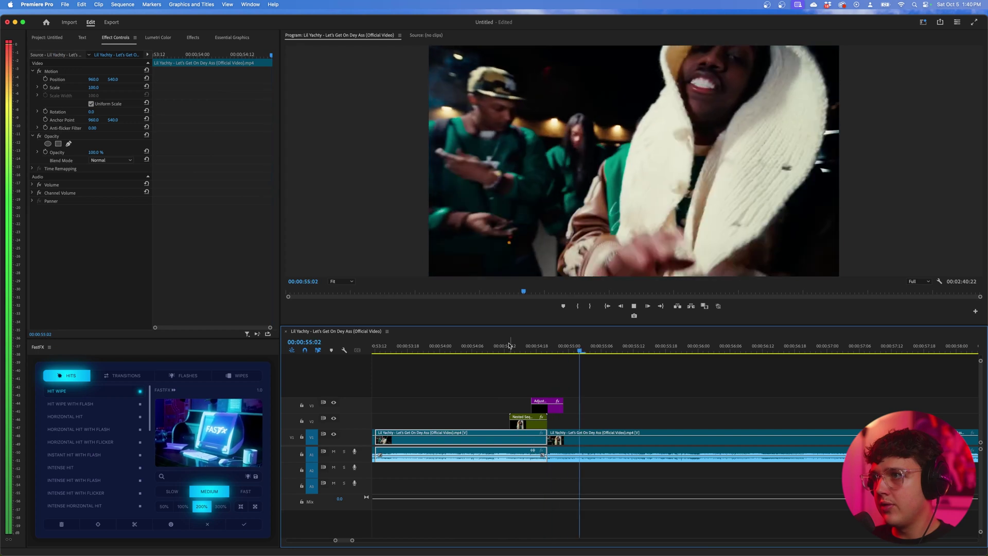
# Step: Move the adjustment layer's first and last Exposure keyframes one frame closer to the cut, to 00:00:54:18 and 00:00:54:22
pyautogui.click(551, 347)
pyautogui.click(549, 348)
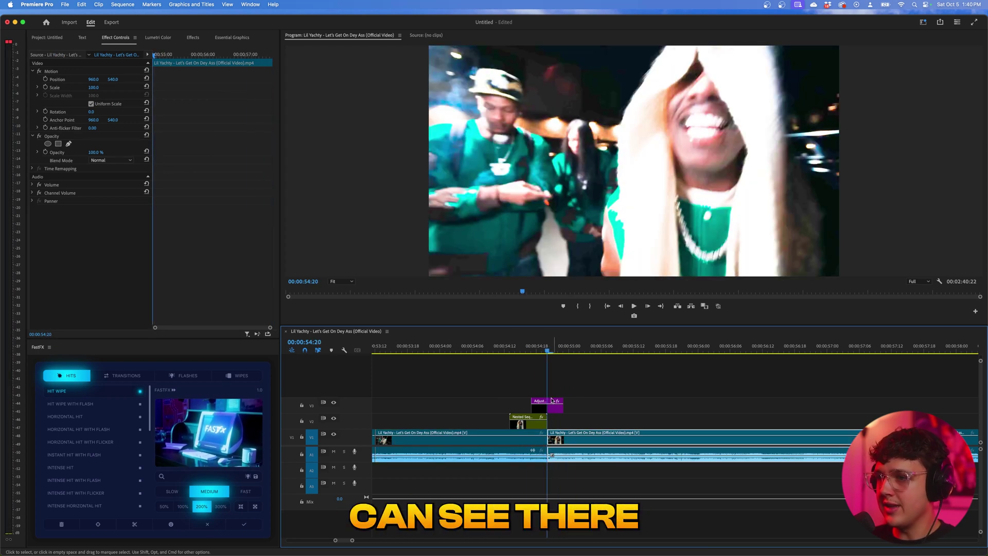
pyautogui.click(553, 404)
pyautogui.moveTo(154, 299); pyautogui.dragTo(165, 298)
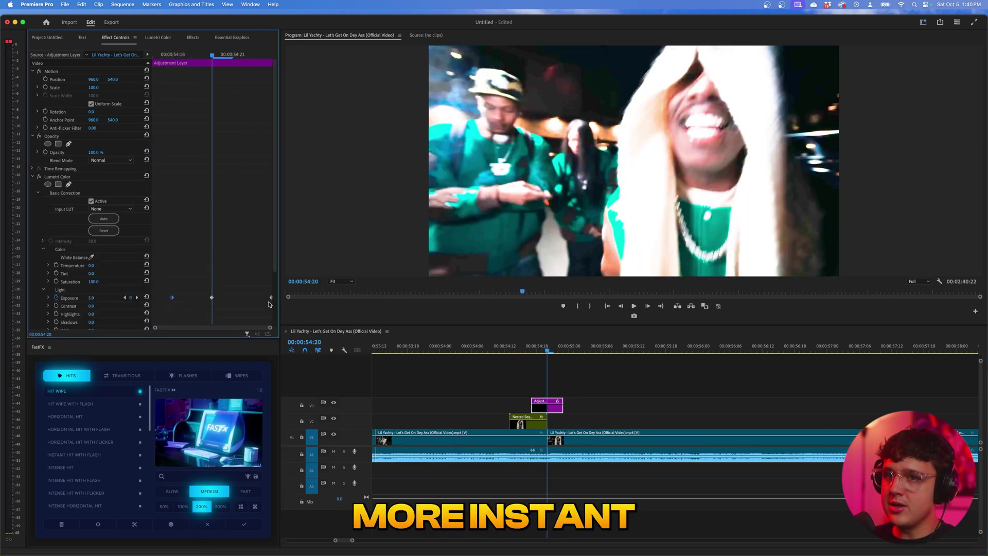
pyautogui.moveTo(271, 299); pyautogui.dragTo(252, 298)
# Step: Play back the transition to check the shortened flash
pyautogui.click(514, 349)
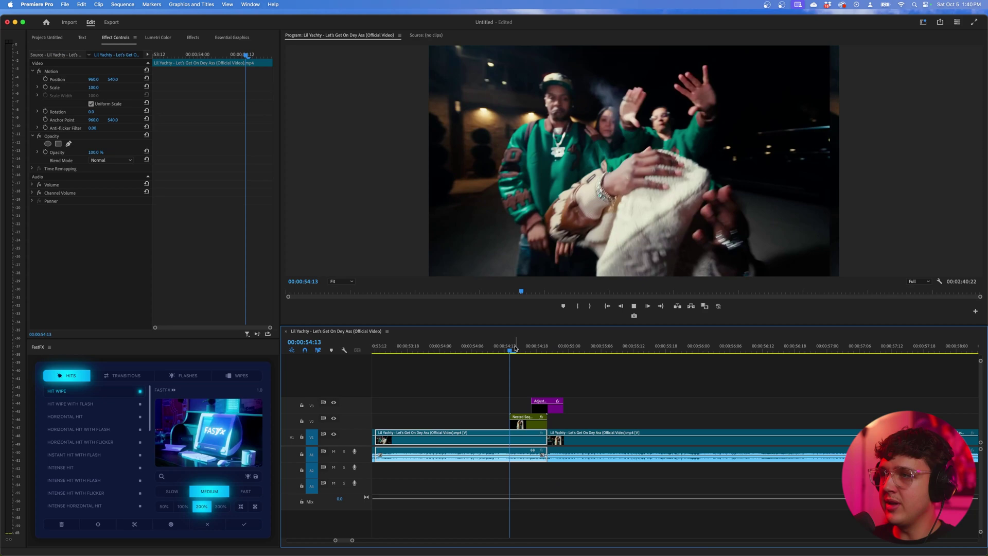
pyautogui.press('space')
pyautogui.click(517, 349)
pyautogui.press('space')
# Step: Set the adjustment layer's Exposure keyframe at the cut, 00:00:54:20, to 7.0
pyautogui.click(541, 350)
pyautogui.moveTo(542, 351); pyautogui.dragTo(547, 350)
pyautogui.click(551, 406)
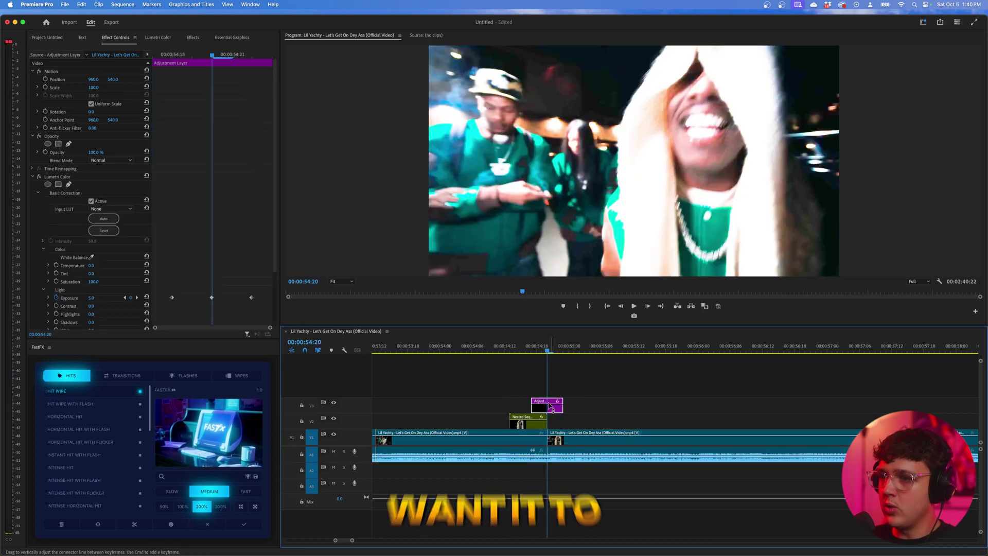
pyautogui.moveTo(91, 299); pyautogui.dragTo(107, 300)
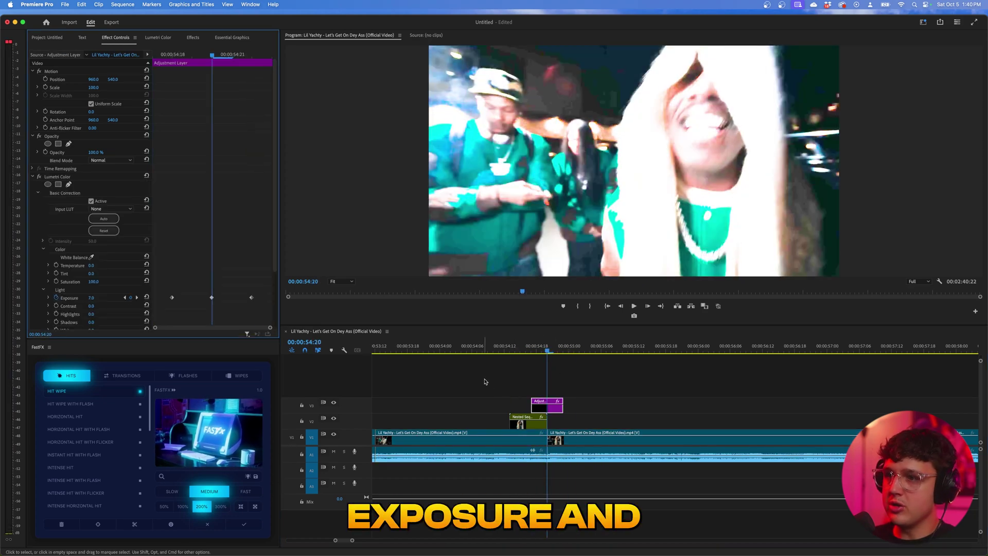
# Step: Play back the transition several times to judge the brighter flash
pyautogui.click(514, 348)
pyautogui.press('space')
pyautogui.click(516, 347)
pyautogui.press('space')
pyautogui.click(516, 346)
pyautogui.press('space')
pyautogui.click(517, 346)
pyautogui.press('space')
# Step: Apply Ease Out to the adjustment layer's first Exposure keyframe and Ease In to its last one
pyautogui.click(549, 352)
pyautogui.click(552, 407)
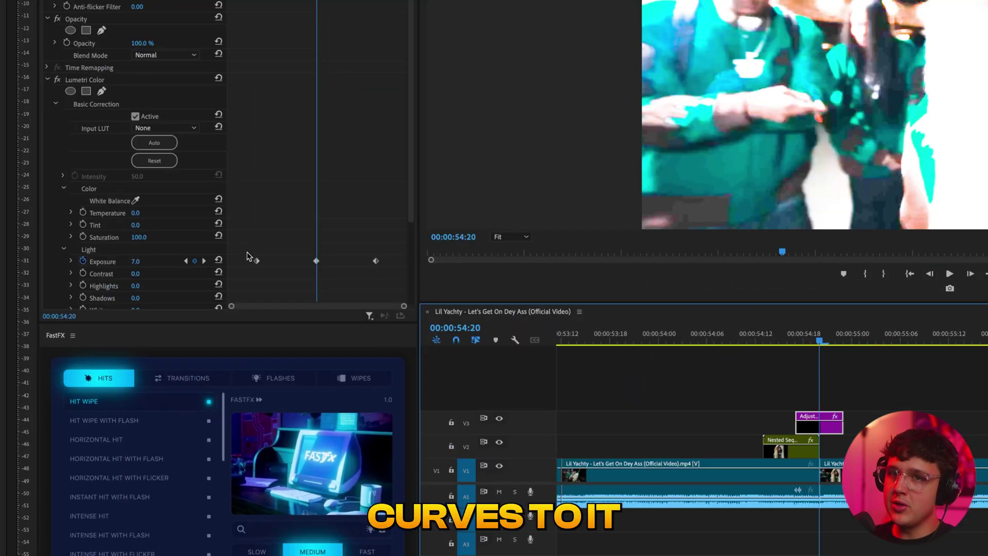
pyautogui.scroll(-3, 167, 295)
pyautogui.moveTo(164, 248); pyautogui.dragTo(176, 276)
pyautogui.rightClick(258, 220)
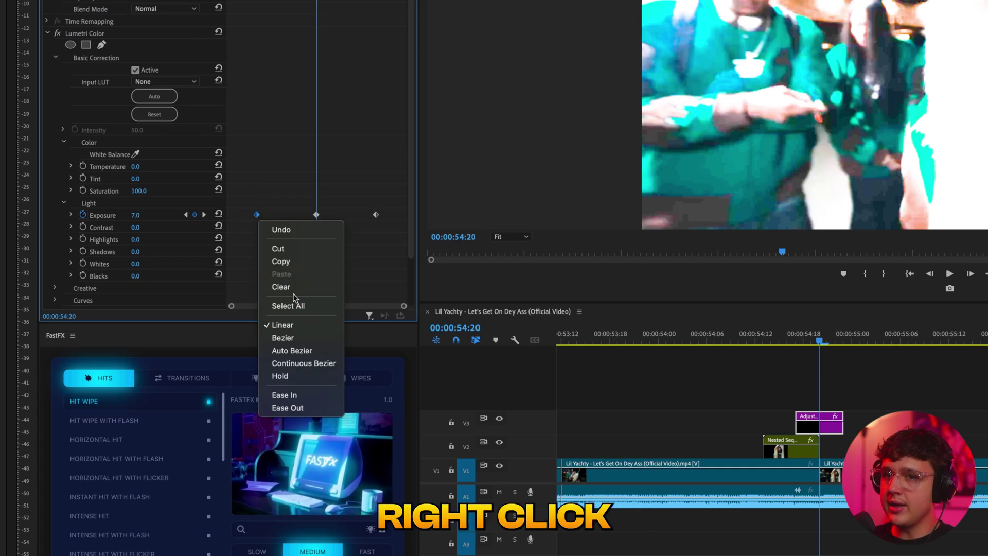
pyautogui.click(289, 408)
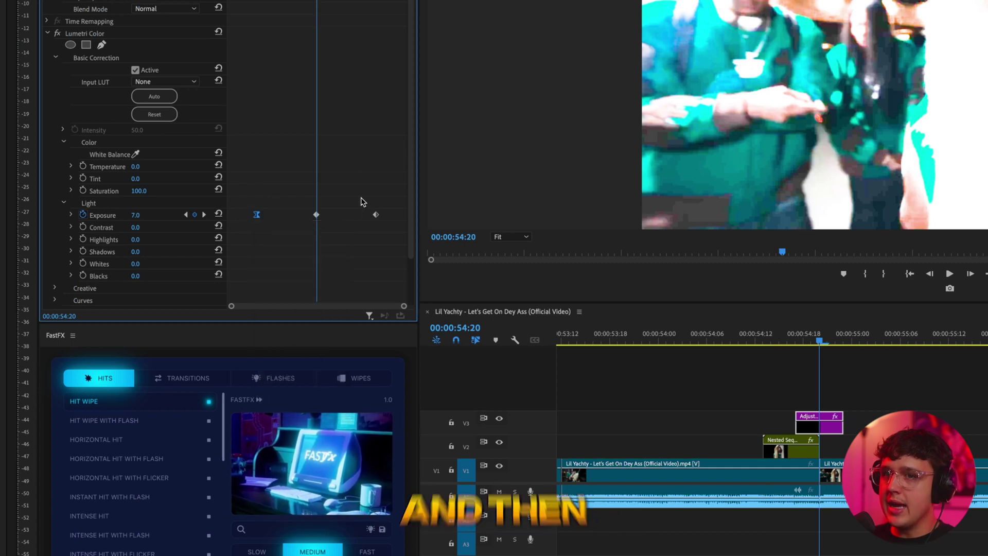
pyautogui.rightClick(376, 215)
pyautogui.click(412, 392)
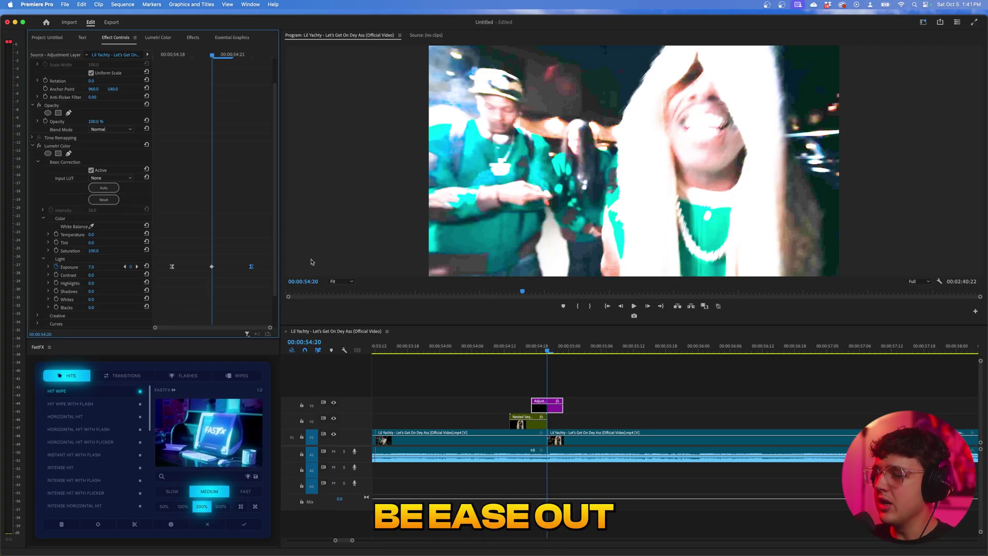
# Step: Play back the cut to check the eased exposure flash
pyautogui.click(501, 348)
pyautogui.press('space')
pyautogui.click(510, 347)
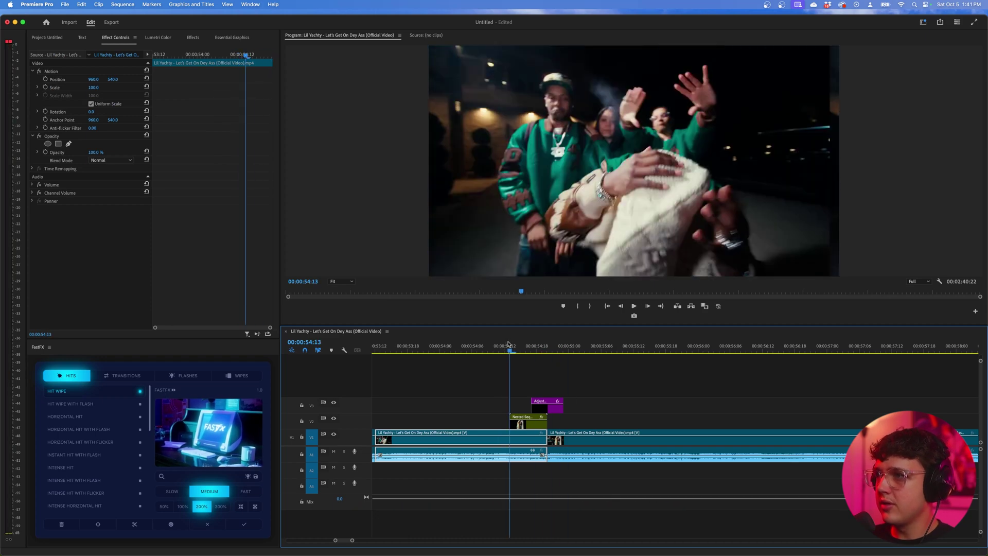
pyautogui.press('space')
pyautogui.moveTo(539, 349)
pyautogui.mouseDown()
pyautogui.moveTo(558, 350)
pyautogui.moveTo(529, 349)
pyautogui.mouseUp()
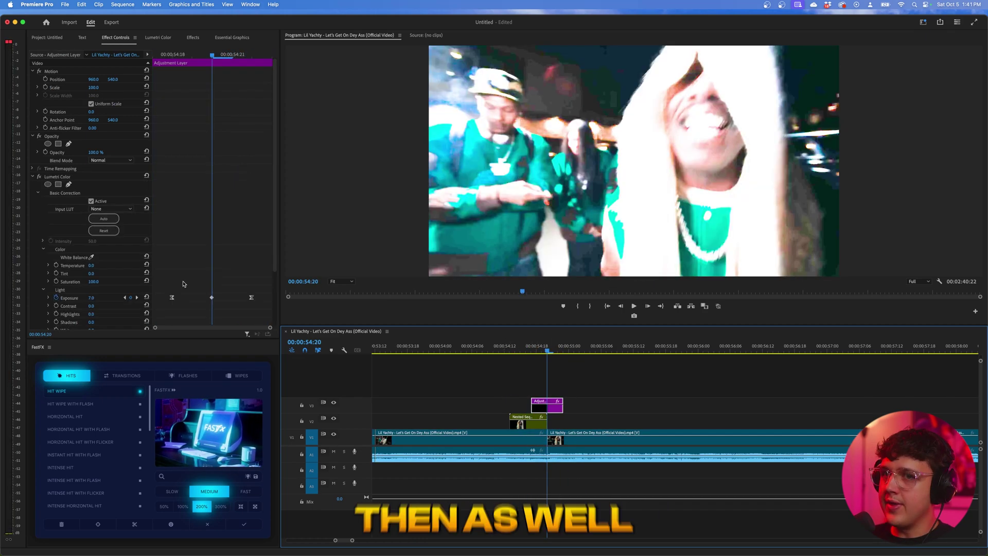
# Step: Try keyframing Contrast at the cut in Lumetri Color and remove the Contrast keyframing
pyautogui.scroll(-5, 116, 281)
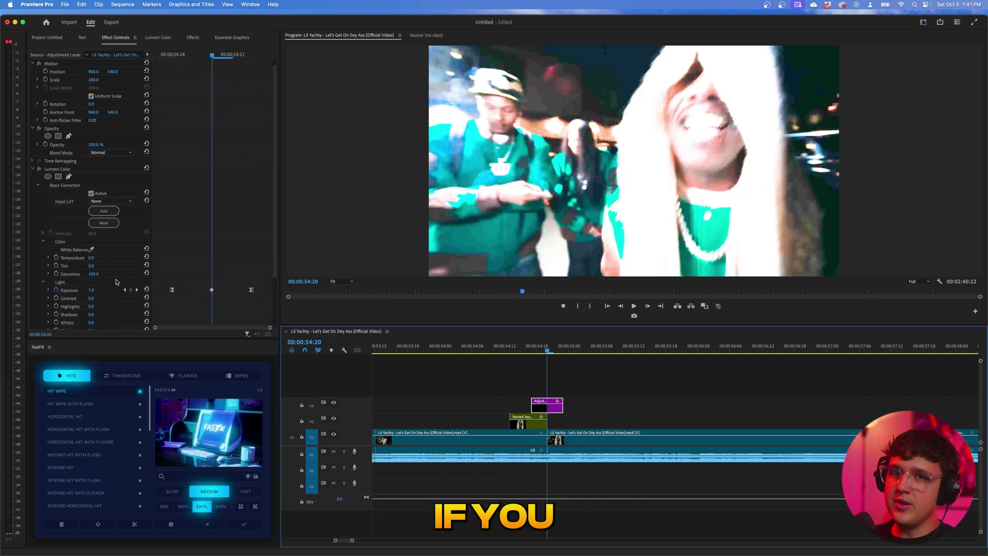
pyautogui.click(57, 252)
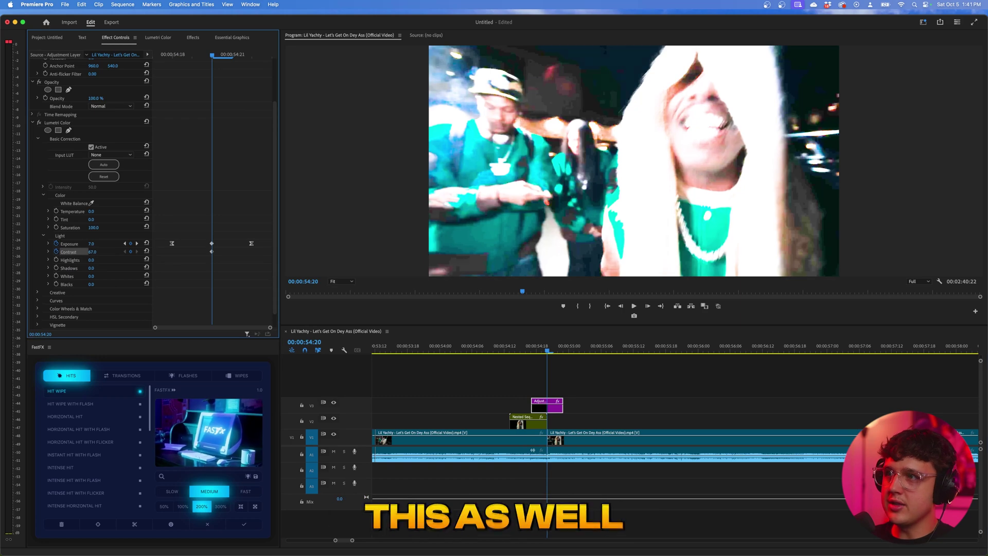
pyautogui.click(56, 252)
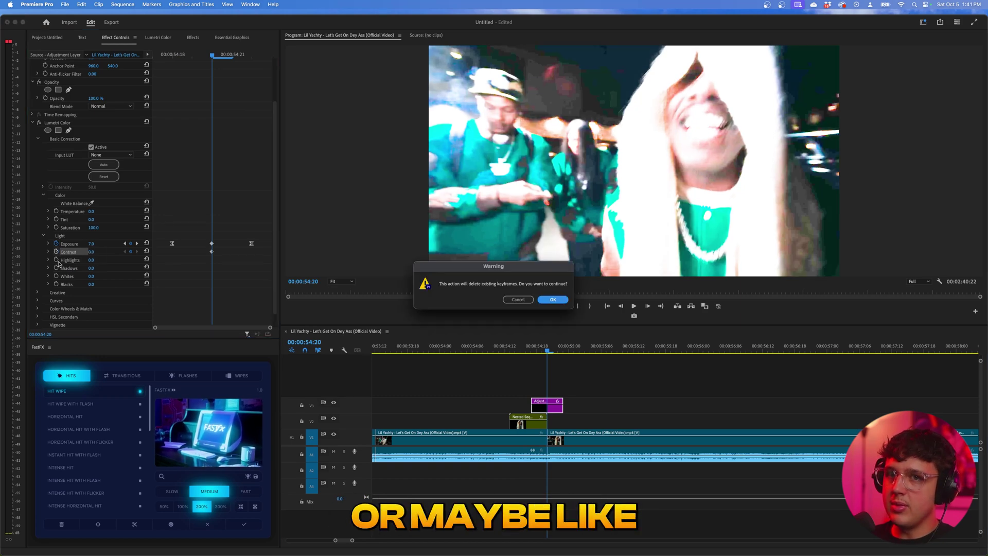
pyautogui.click(553, 300)
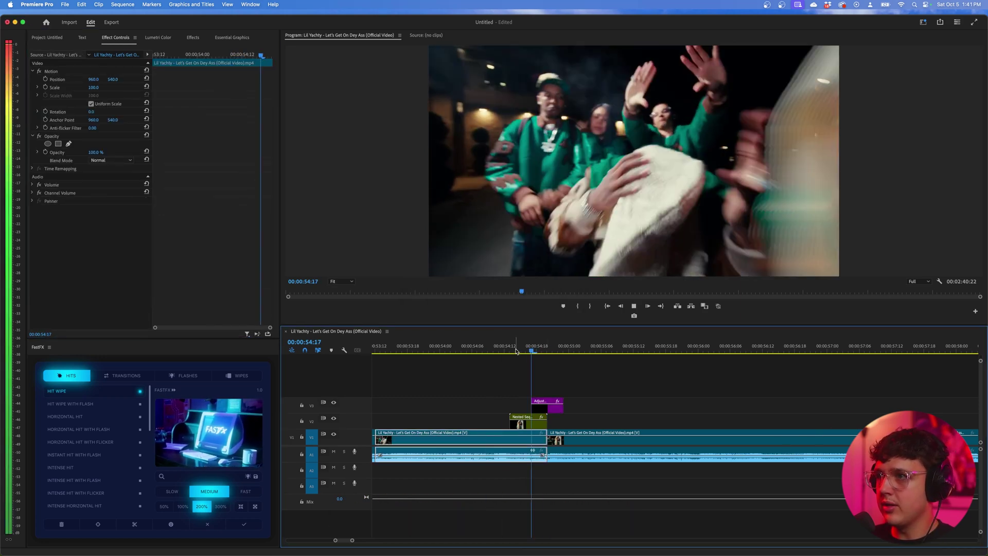
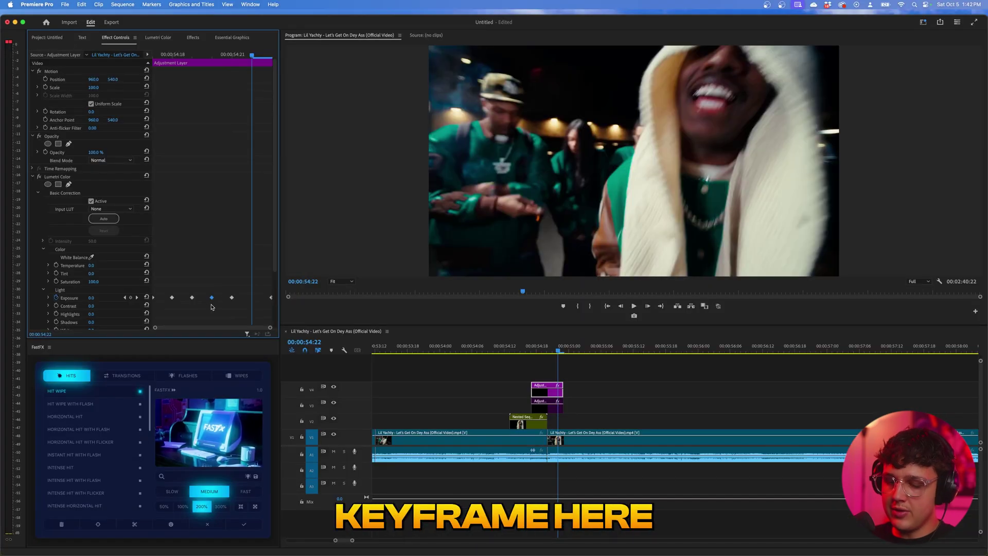
# Step: Paste the 7.0 Exposure keyframe at 00:00:54:22 on the upper adjustment layer and play back the flicker
pyautogui.click(317, 446)
pyautogui.press('super+v')
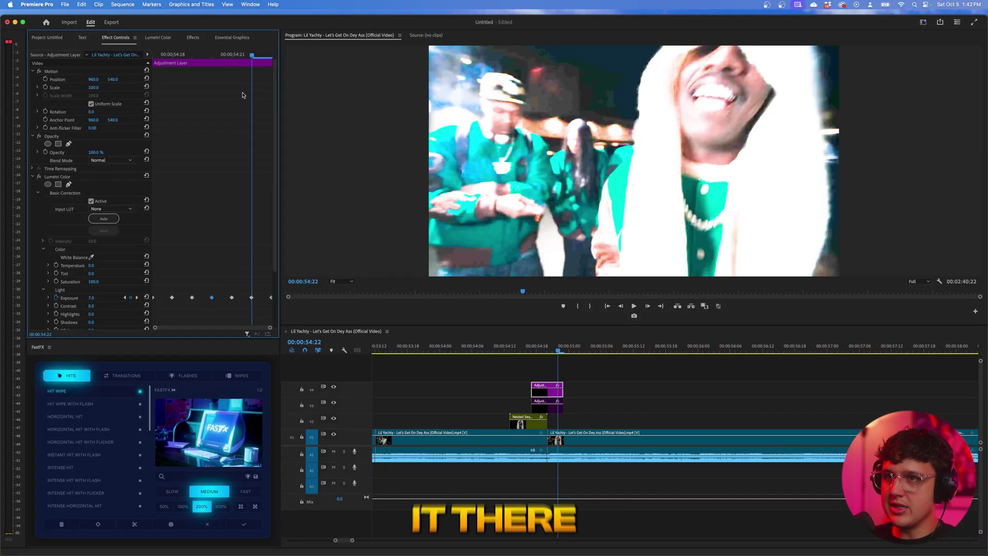
pyautogui.click(515, 345)
pyautogui.press('space')
pyautogui.click(515, 345)
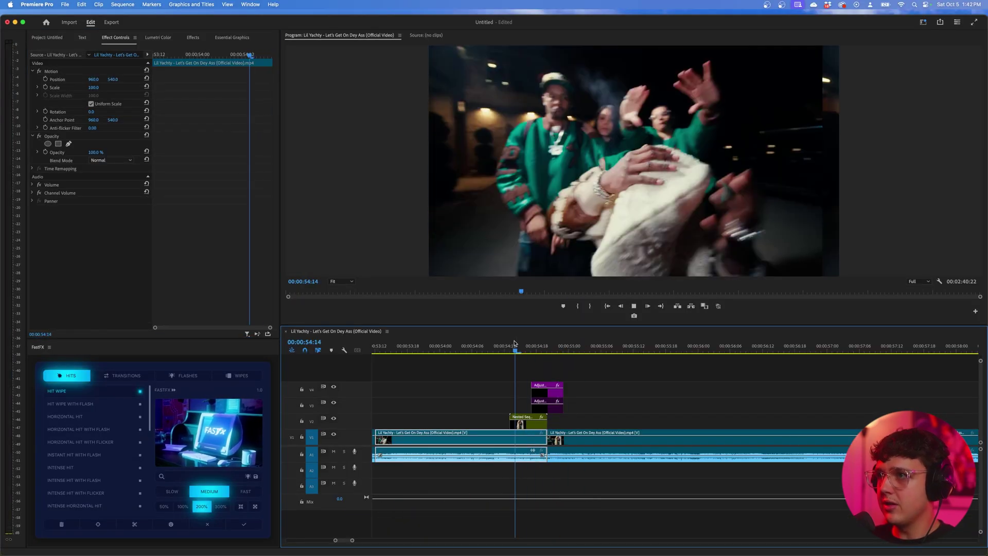
pyautogui.press('space')
pyautogui.click(515, 344)
pyautogui.press('space')
pyautogui.click(516, 343)
pyautogui.press('space')
pyautogui.click(515, 343)
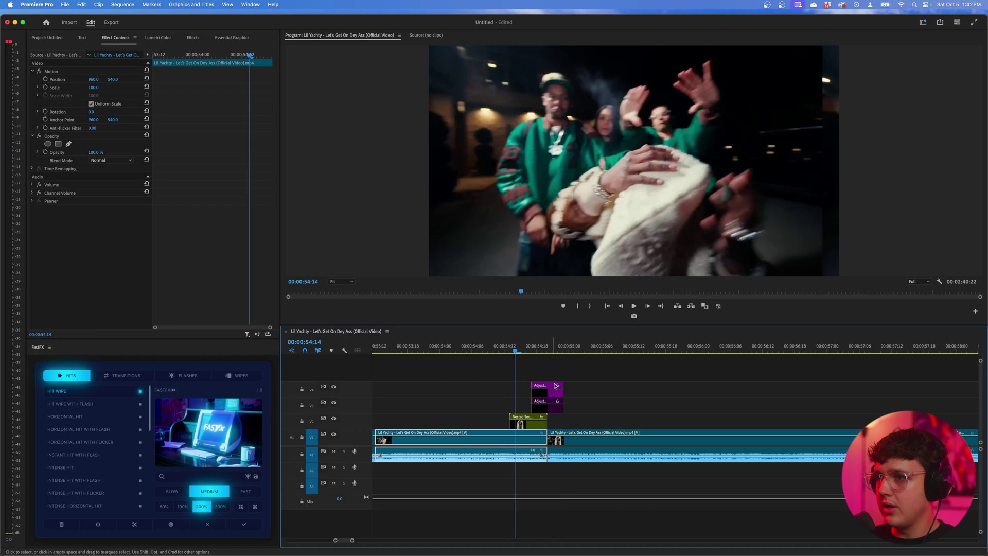
# Step: Move the flicker adjustment layer down to V3 at 00:00:55:00, beside the original flash layer, and re-enable the flash layer
pyautogui.moveTo(552, 390); pyautogui.dragTo(586, 407)
pyautogui.click(555, 407)
pyautogui.press('shift+super+e')
# Step: Play through both adjustment layers to compare the single flash with the flicker
pyautogui.press('space')
pyautogui.press('space')
pyautogui.click(533, 347)
pyautogui.press('space')
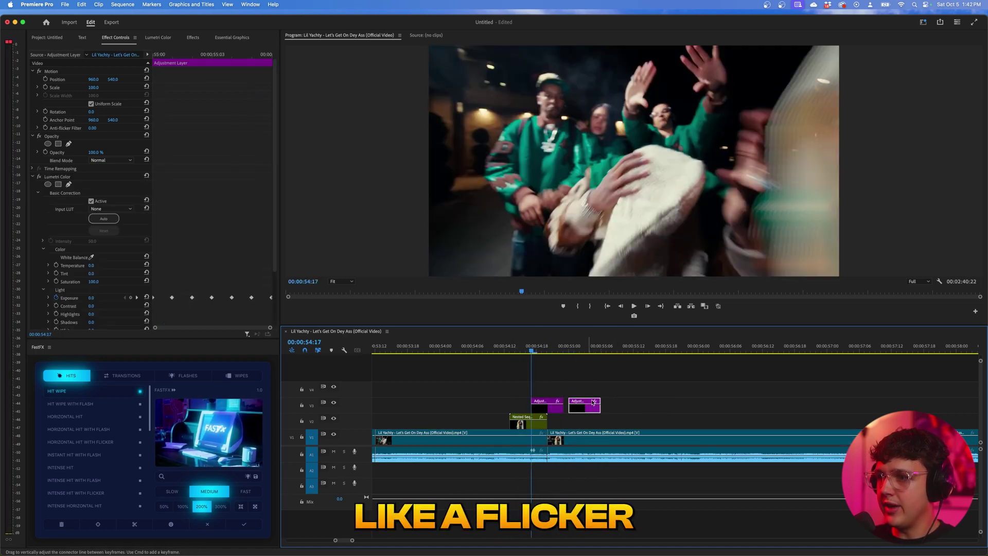
pyautogui.click(533, 349)
pyautogui.click(533, 349)
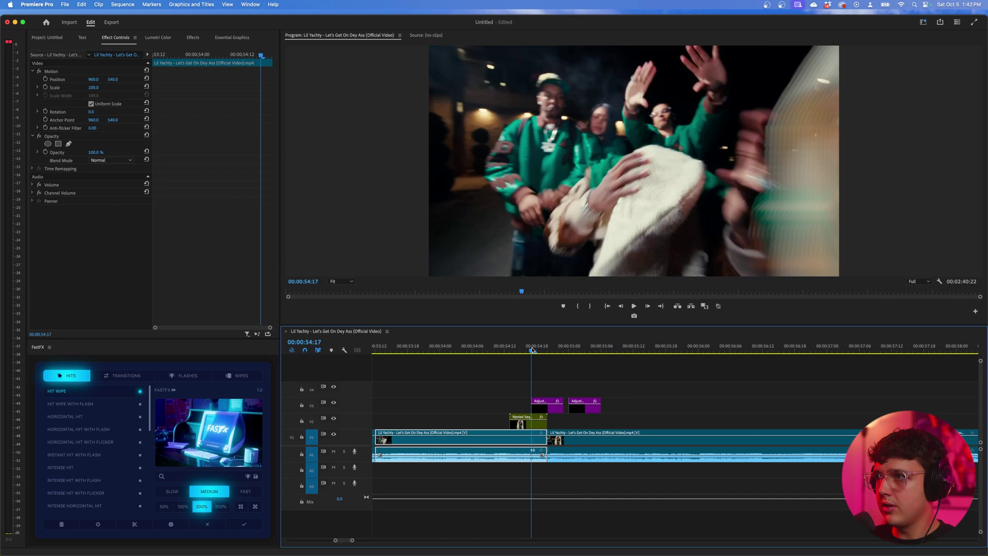
pyautogui.click(532, 349)
pyautogui.press('space')
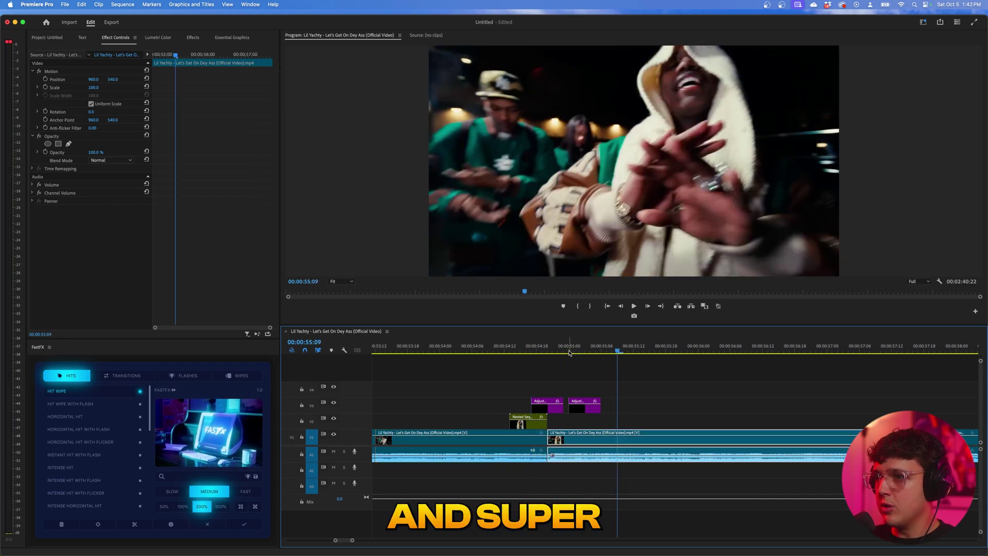
# Step: Disable the first adjustment layer, the one with the single flash
pyautogui.moveTo(571, 347)
pyautogui.mouseDown()
pyautogui.moveTo(536, 348)
pyautogui.moveTo(580, 350)
pyautogui.mouseUp()
pyautogui.click(552, 408)
pyautogui.press('shift+super+e')
# Step: Set the flicker layer's Exposure keyframe at 00:00:55:02 to -3 and lower the one at 00:00:55:04 below zero too
pyautogui.click(588, 406)
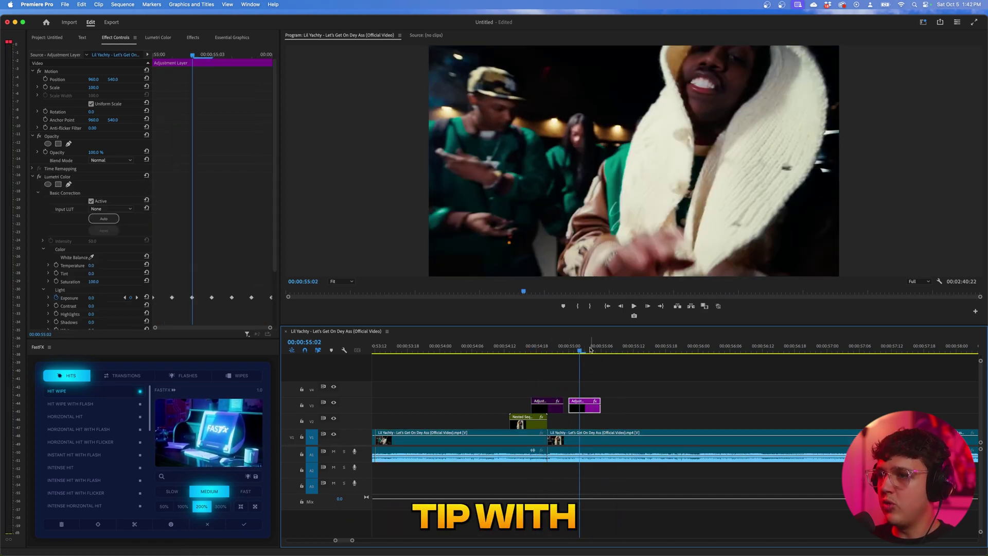
pyautogui.click(174, 56)
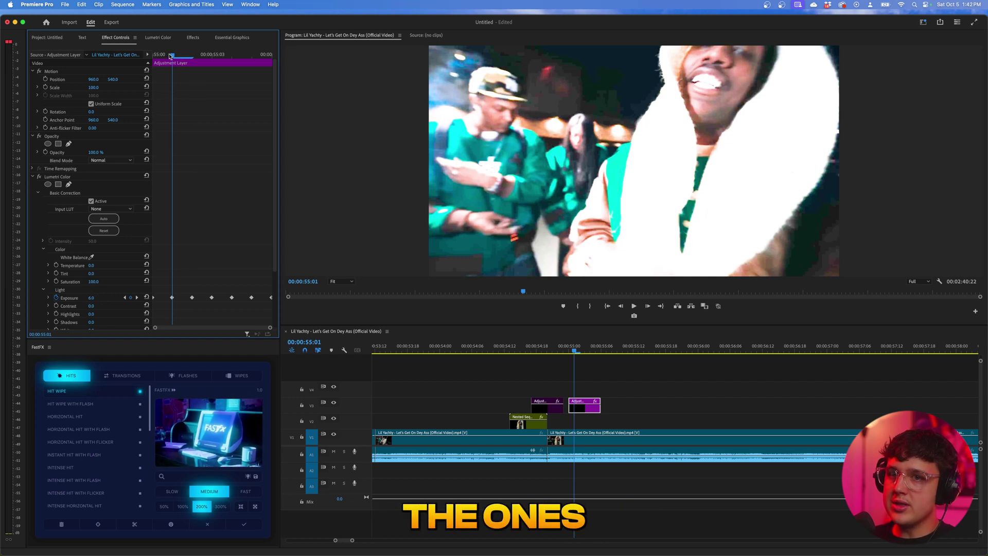
pyautogui.moveTo(175, 57)
pyautogui.mouseDown()
pyautogui.moveTo(185, 60)
pyautogui.moveTo(156, 60)
pyautogui.moveTo(186, 62)
pyautogui.mouseUp()
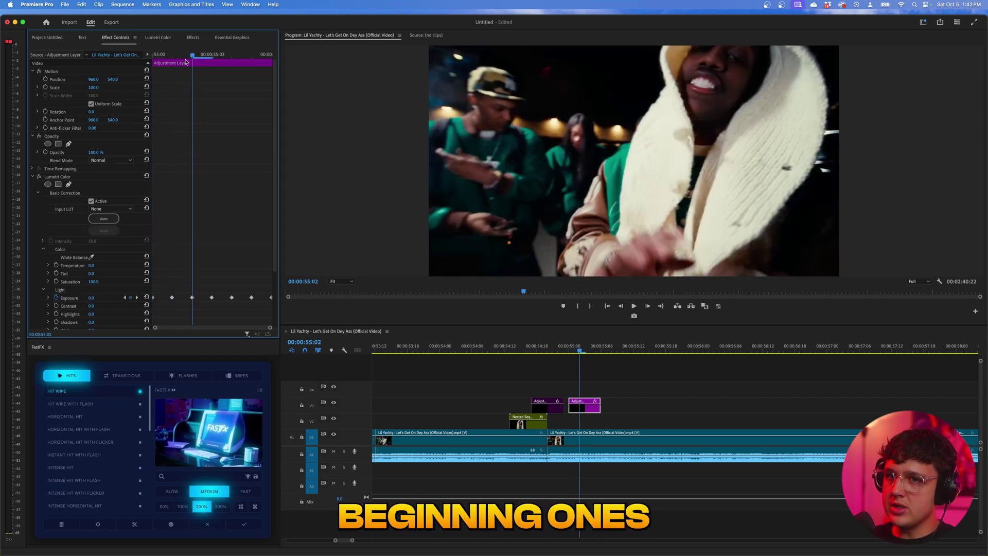
pyautogui.click(192, 298)
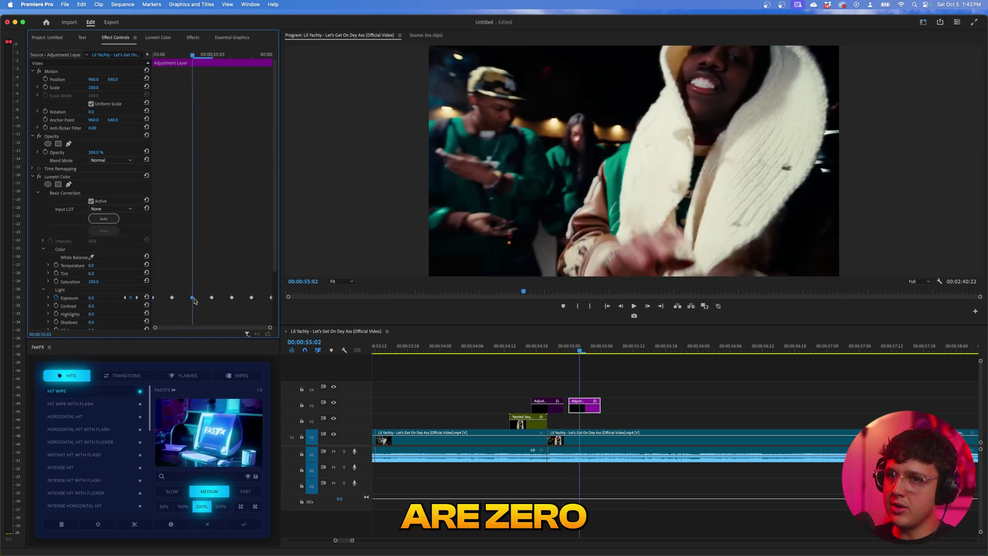
pyautogui.click(92, 298)
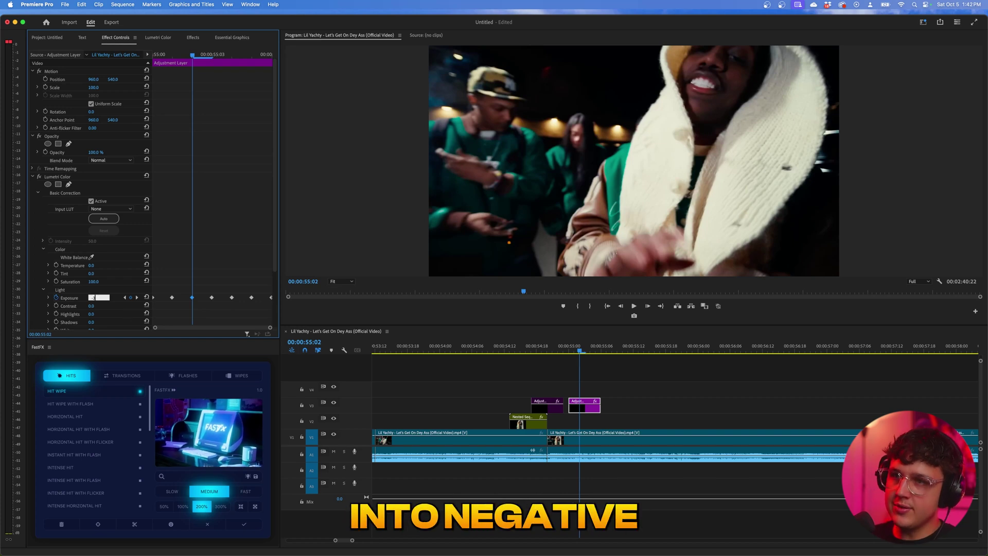
pyautogui.write('-3')
pyautogui.press('Return')
pyautogui.moveTo(252, 56); pyautogui.dragTo(230, 61)
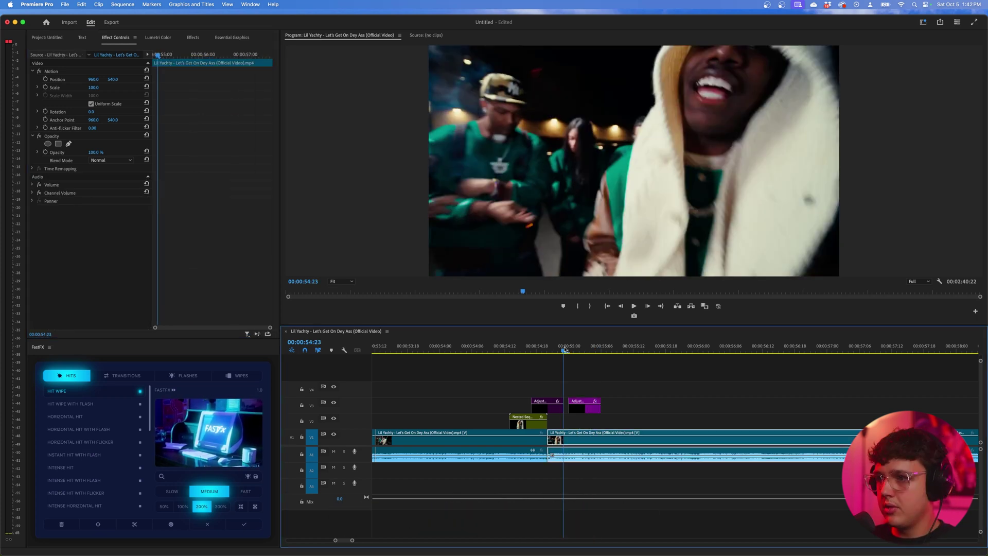
# Step: Scrub and play through the flicker layer to review its darkened frames
pyautogui.moveTo(563, 349); pyautogui.dragTo(585, 350)
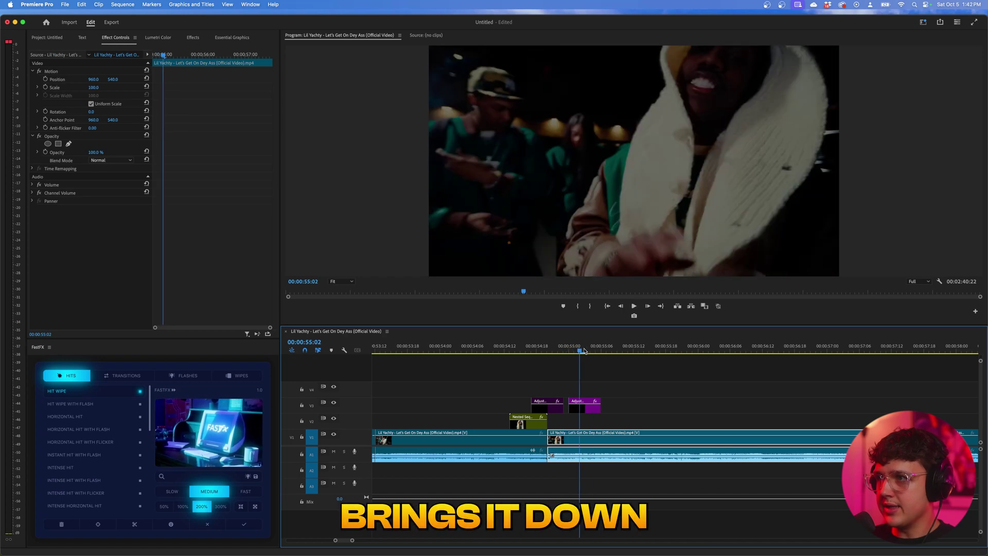
pyautogui.press('space')
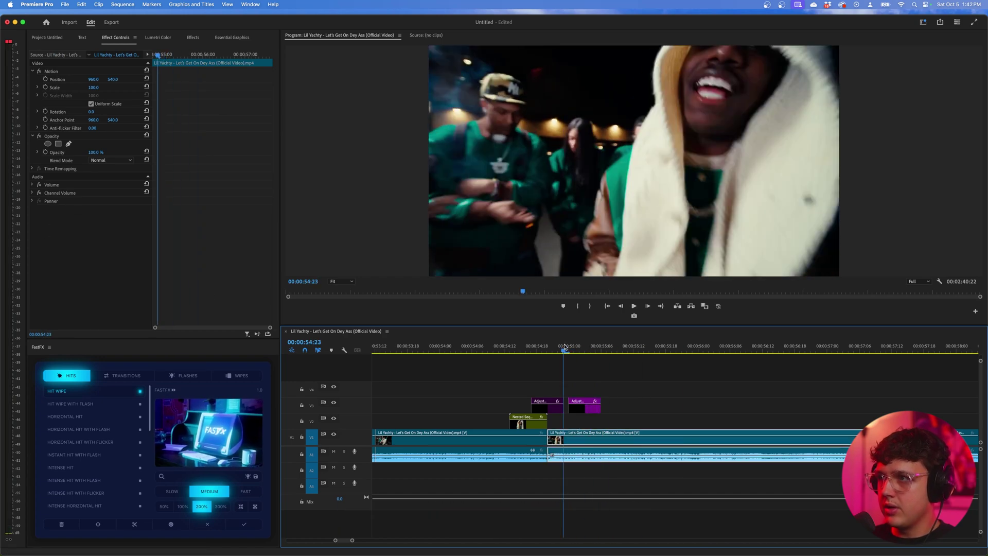
pyautogui.press('space')
# Step: Duplicate the first adjustment layer along V3, starting at 00:00:55:12, and play back the flicker
pyautogui.moveTo(548, 407); pyautogui.dragTo(652, 413)
pyautogui.click(626, 348)
pyautogui.press('space')
pyautogui.click(543, 350)
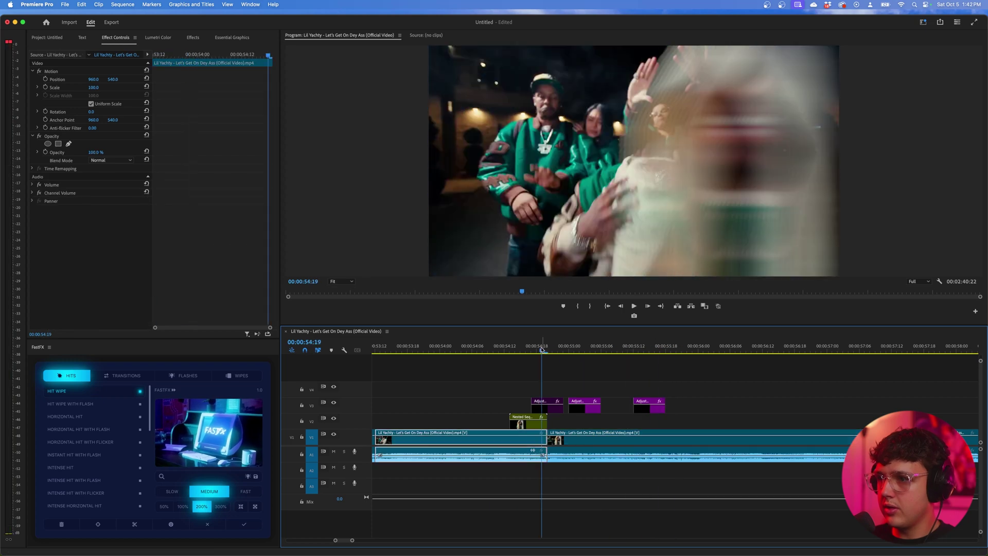
pyautogui.click(544, 349)
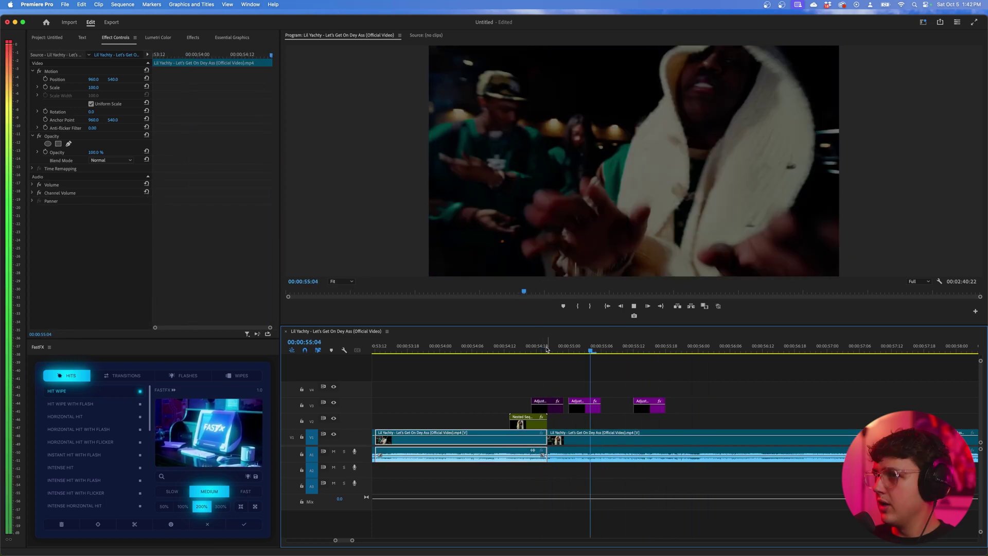
pyautogui.press('space')
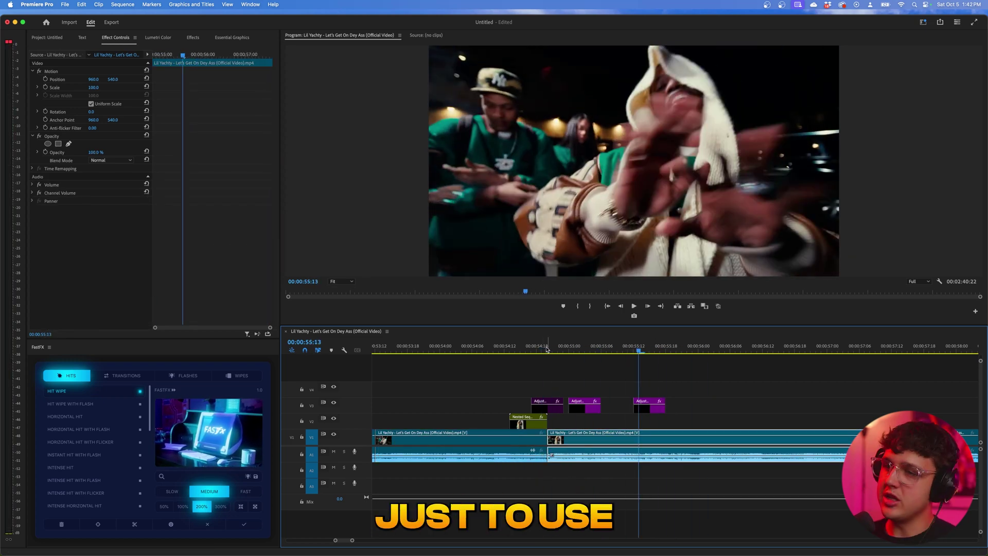
pyautogui.click(538, 438)
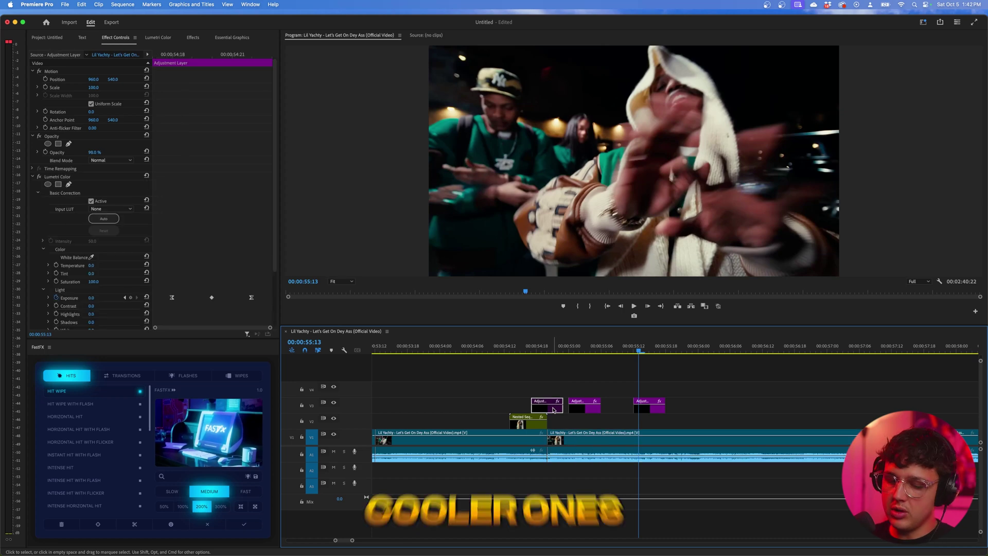
# Step: Play back the cutout transition together with its flash and flicker adjustment layers
pyautogui.click(521, 350)
pyautogui.moveTo(523, 351)
pyautogui.mouseDown()
pyautogui.moveTo(553, 352)
pyautogui.moveTo(519, 359)
pyautogui.mouseUp()
pyautogui.press('space')
pyautogui.press('space')
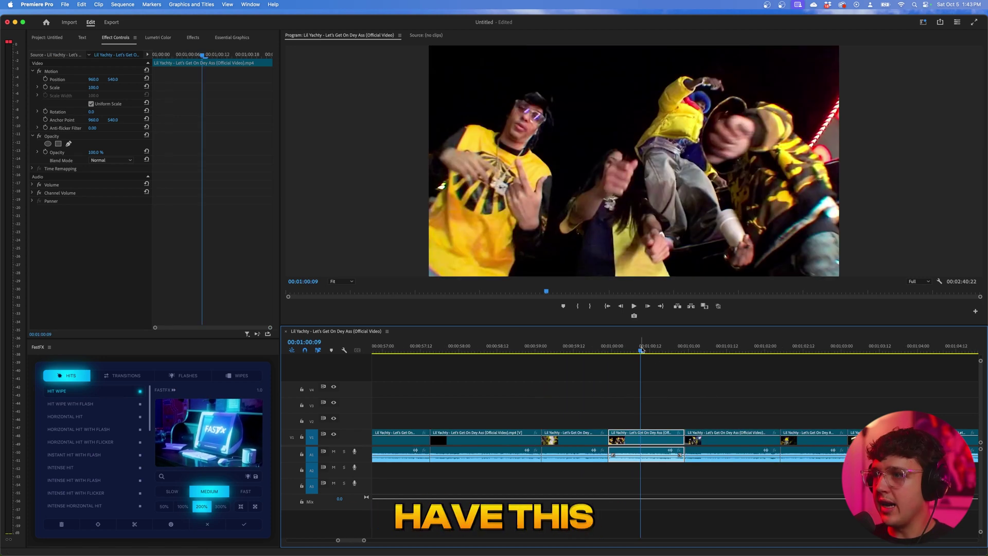
# Step: Apply the Tint effect to the clip of the group in yellow at 00:01:00:11
pyautogui.moveTo(642, 350)
pyautogui.mouseDown()
pyautogui.moveTo(666, 350)
pyautogui.moveTo(647, 350)
pyautogui.mouseUp()
pyautogui.click(186, 39)
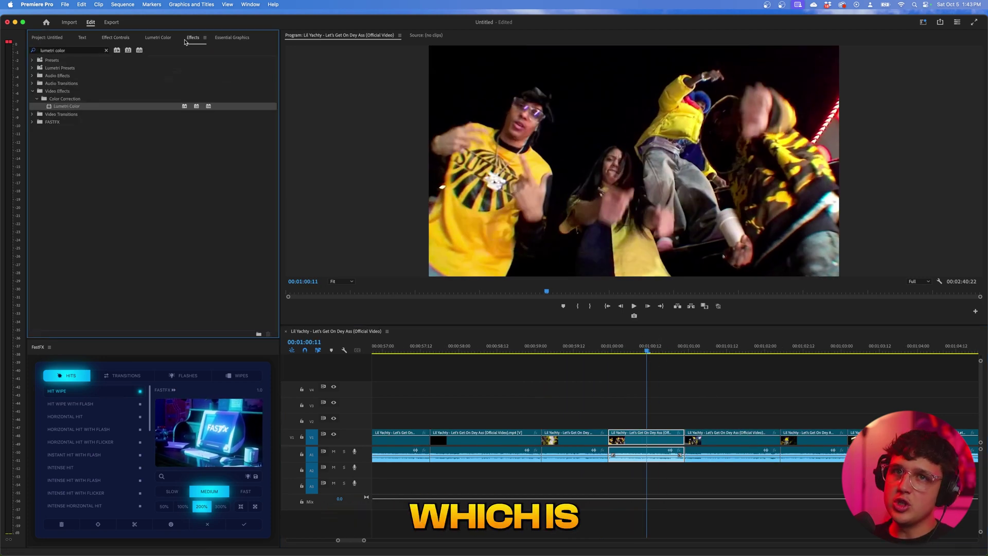
pyautogui.click(106, 51)
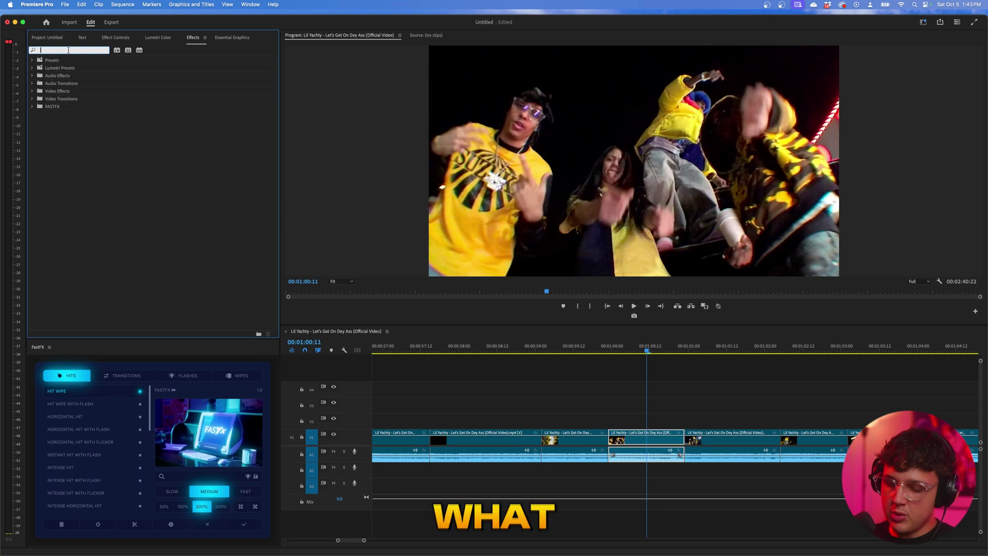
pyautogui.write('tint')
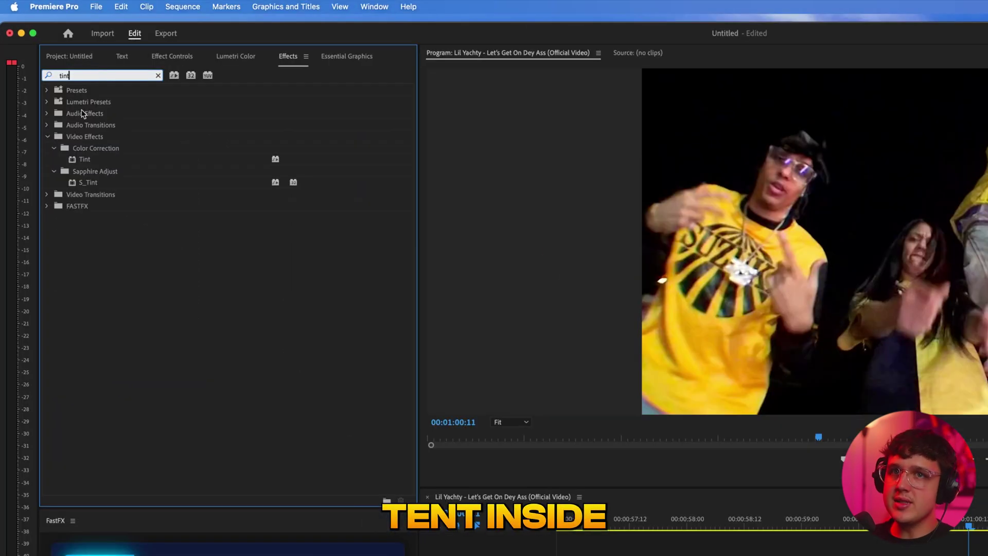
pyautogui.click(85, 161)
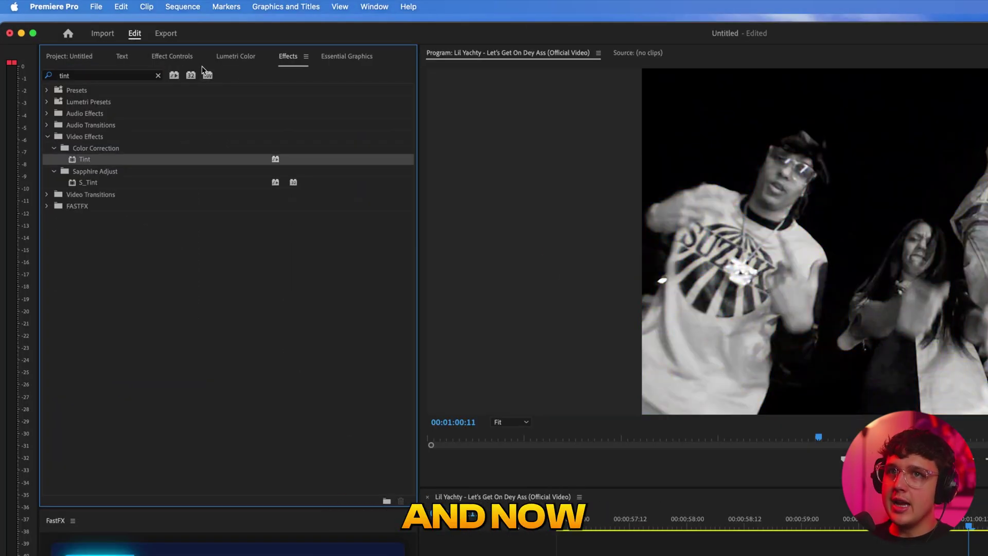
# Step: Search the effects for "grain" and apply the Noise effect to the same clip
pyautogui.click(74, 77)
pyautogui.write('gra')
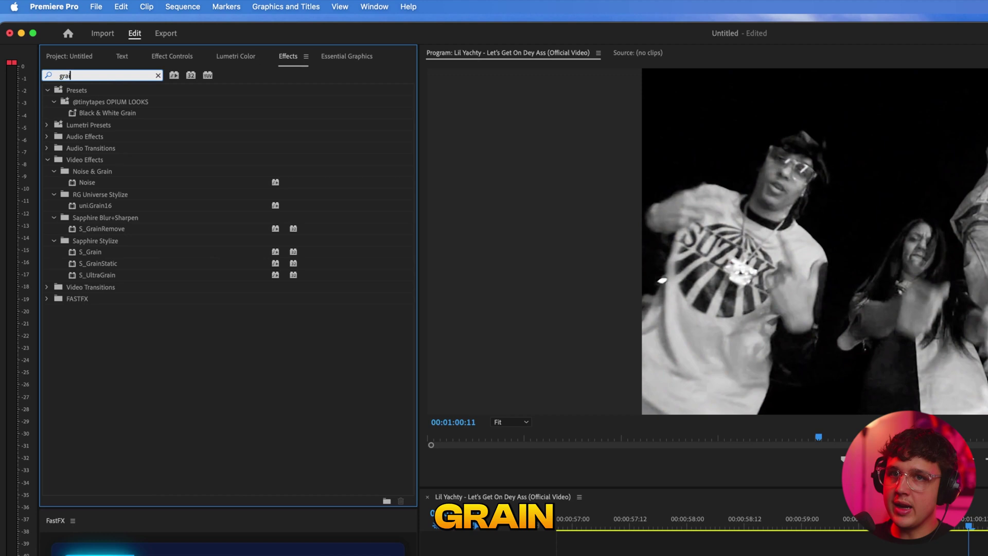
pyautogui.click(87, 183)
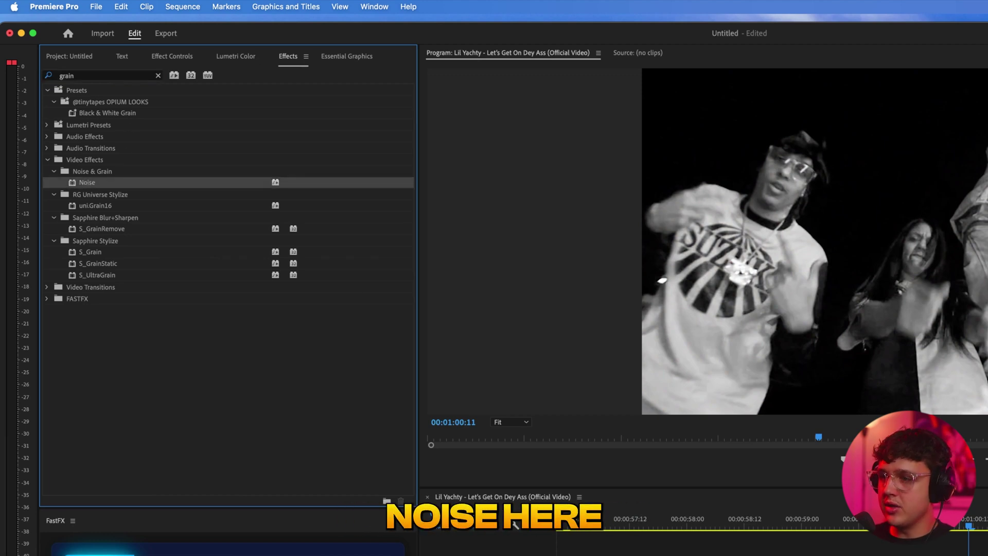
# Step: Set the clip's Tint to map white to red (FF0000) and black to bright green, and check another frame
pyautogui.click(177, 57)
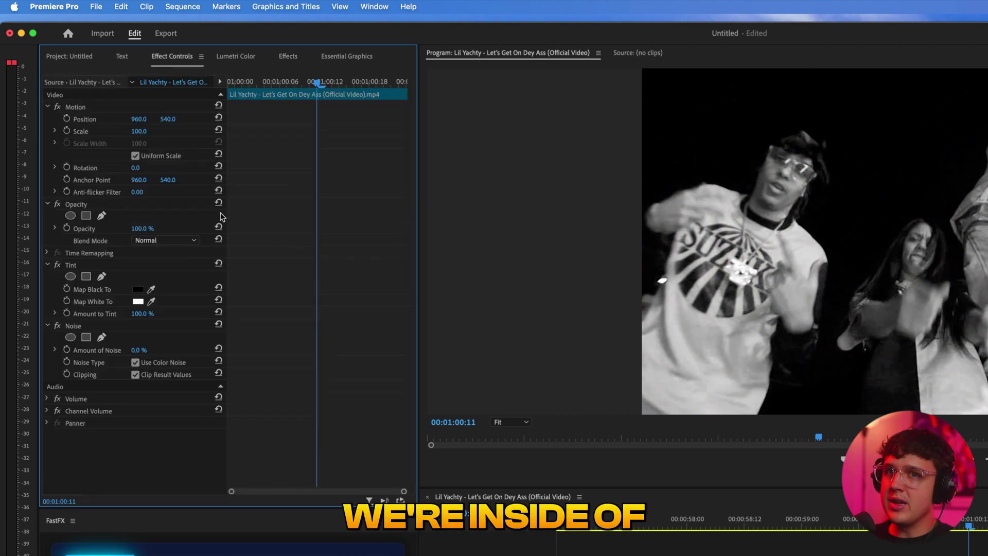
pyautogui.click(137, 302)
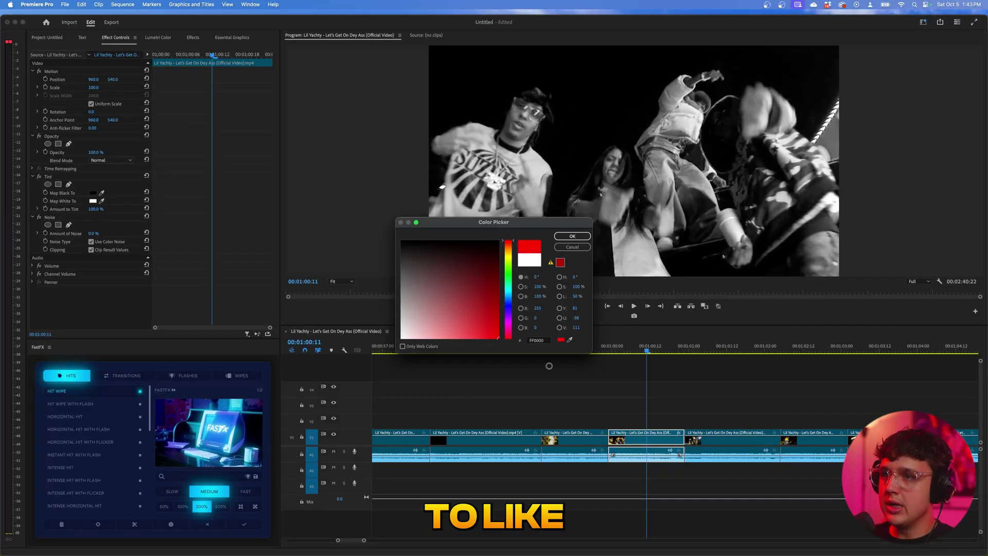
pyautogui.click(572, 235)
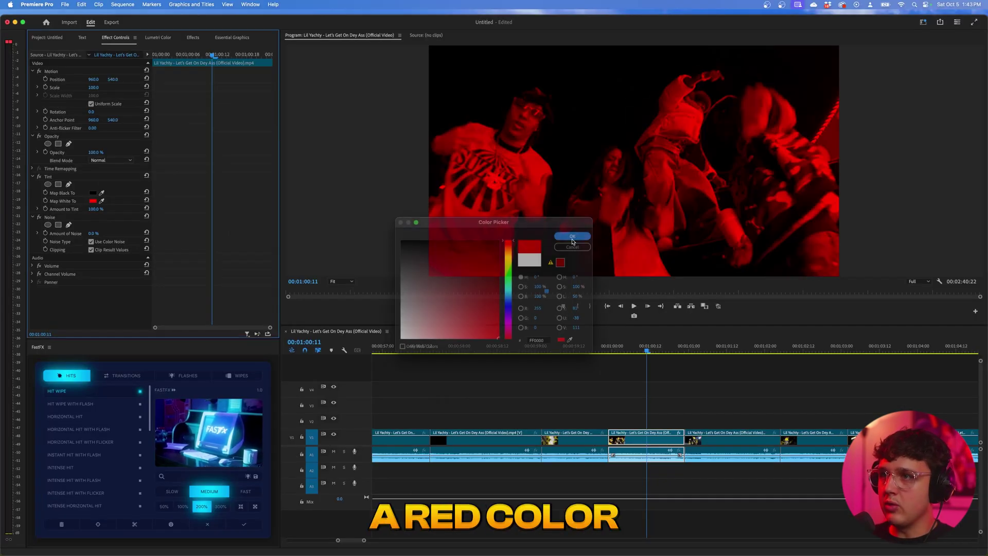
pyautogui.click(92, 192)
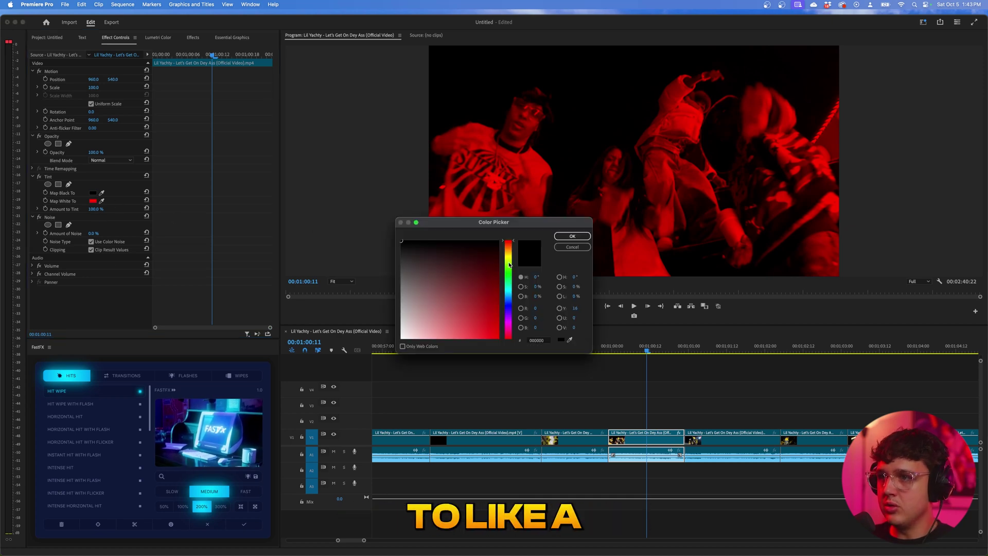
pyautogui.click(509, 266)
pyautogui.click(573, 235)
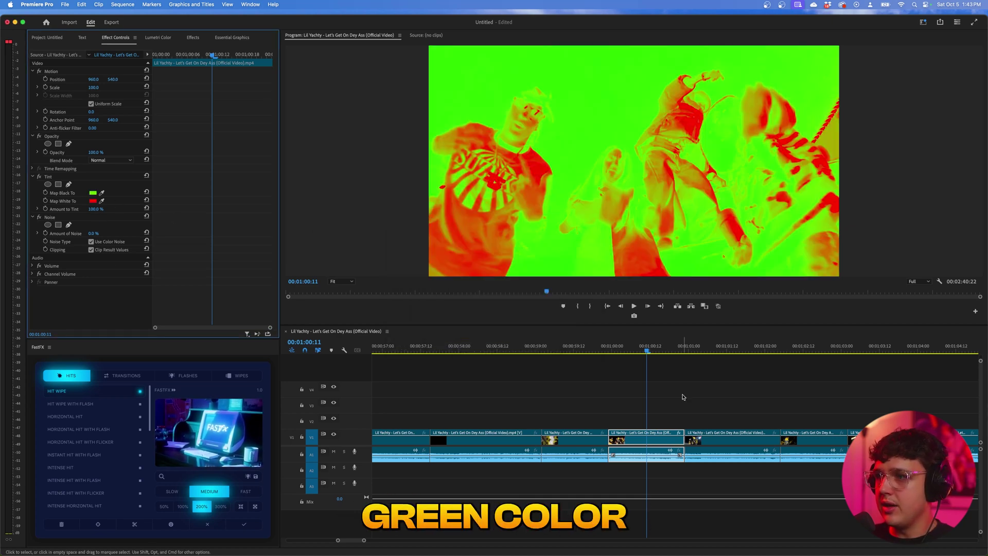
pyautogui.click(647, 351)
pyautogui.moveTo(648, 353); pyautogui.dragTo(654, 353)
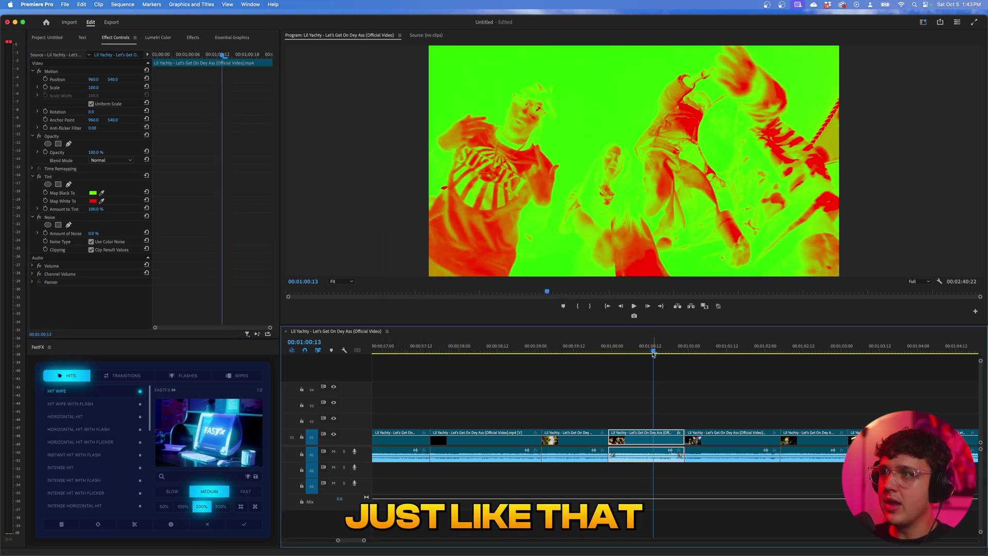
# Step: Set the Amount of Noise to 48% and move the Noise effect above Tint in the effect order
pyautogui.click(54, 219)
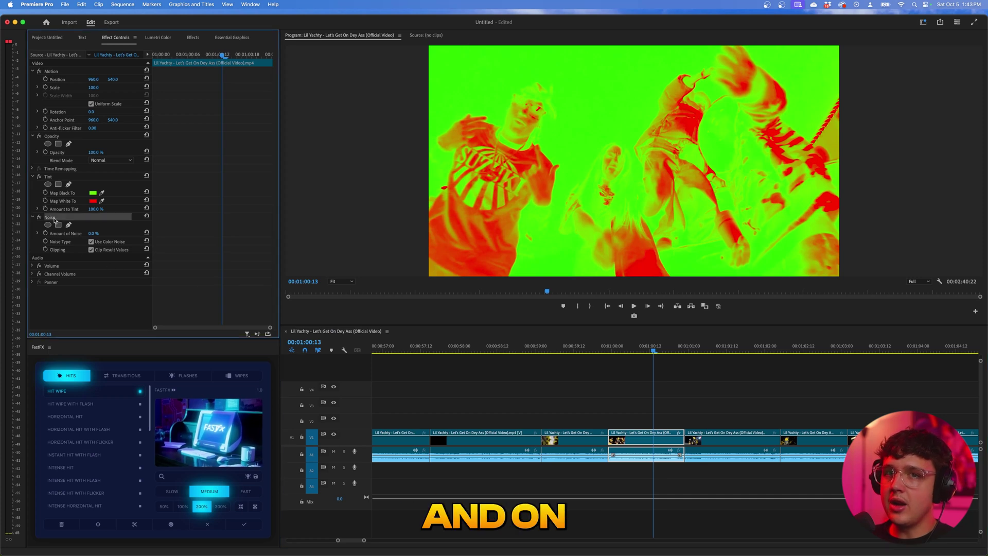
pyautogui.moveTo(92, 234); pyautogui.dragTo(103, 234)
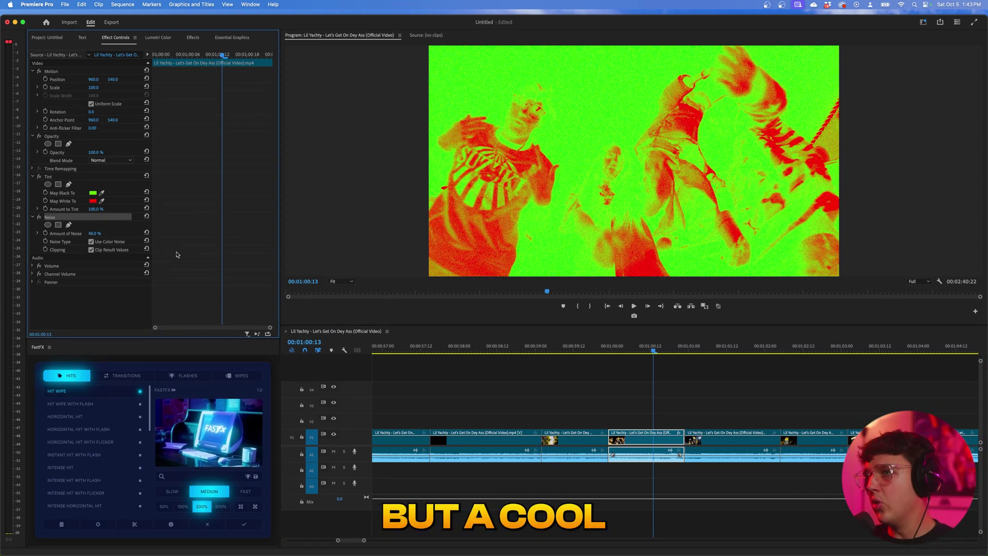
pyautogui.moveTo(53, 219); pyautogui.dragTo(112, 168)
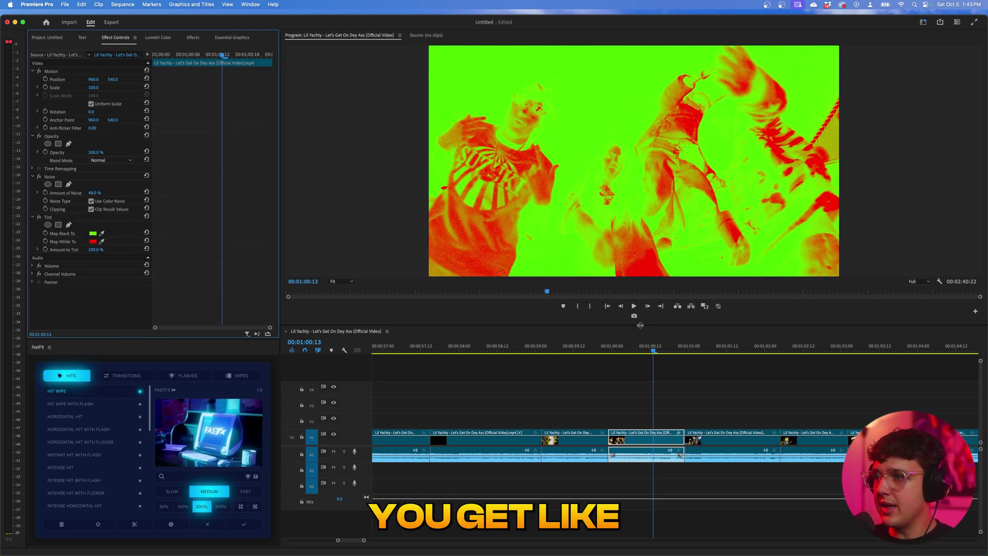
# Step: Enlarge the video preview and fine-tune the Amount of Noise on the tinted clip, checking a frame near its start
pyautogui.moveTo(640, 326); pyautogui.dragTo(640, 474)
pyautogui.moveTo(92, 192); pyautogui.dragTo(109, 193)
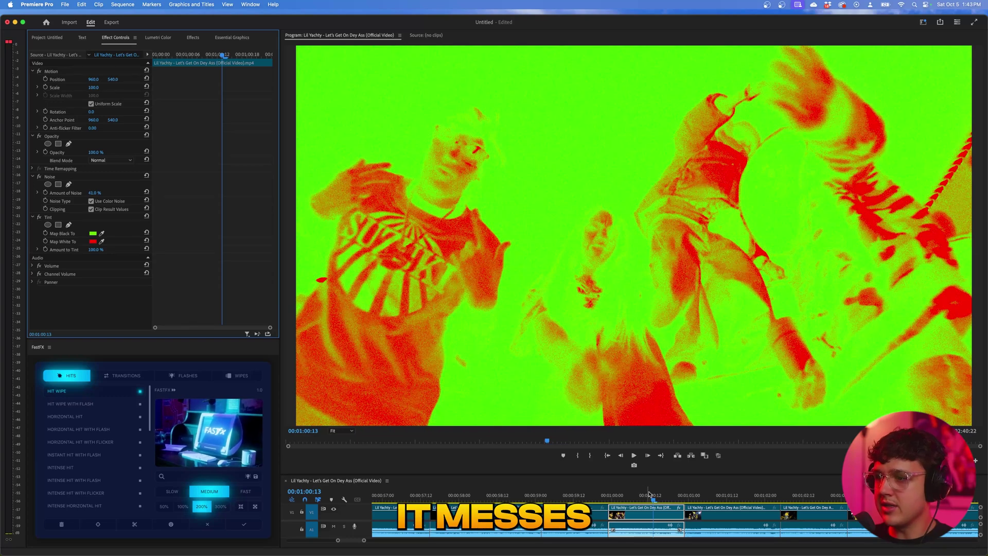
pyautogui.moveTo(649, 494); pyautogui.dragTo(616, 495)
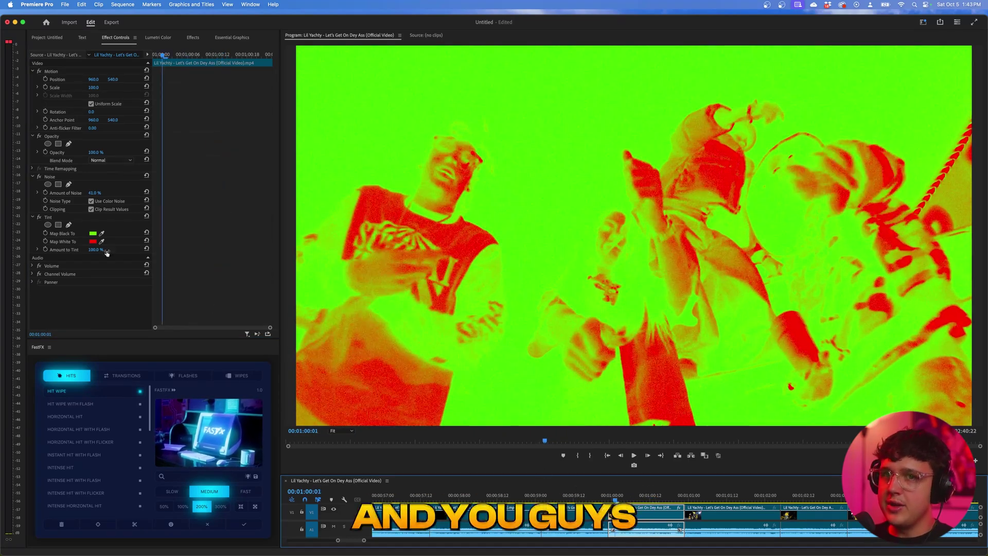
pyautogui.click(193, 38)
pyautogui.moveTo(95, 250)
pyautogui.mouseDown()
pyautogui.moveTo(59, 250)
pyautogui.moveTo(84, 249)
pyautogui.mouseUp()
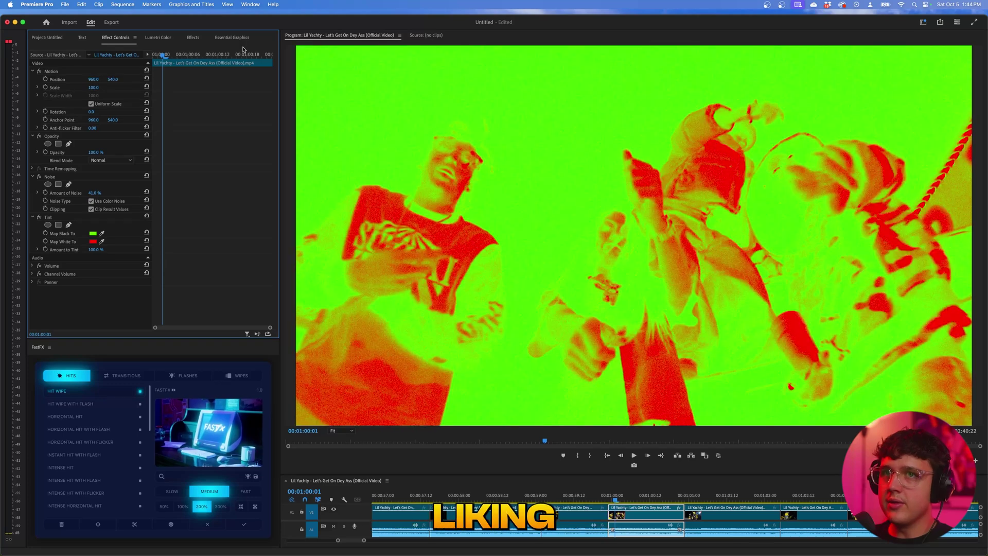
# Step: Bend the clip's master Lumetri RGB curve into a wave, raising the shadows and pulling down the upper midtones
pyautogui.click(158, 37)
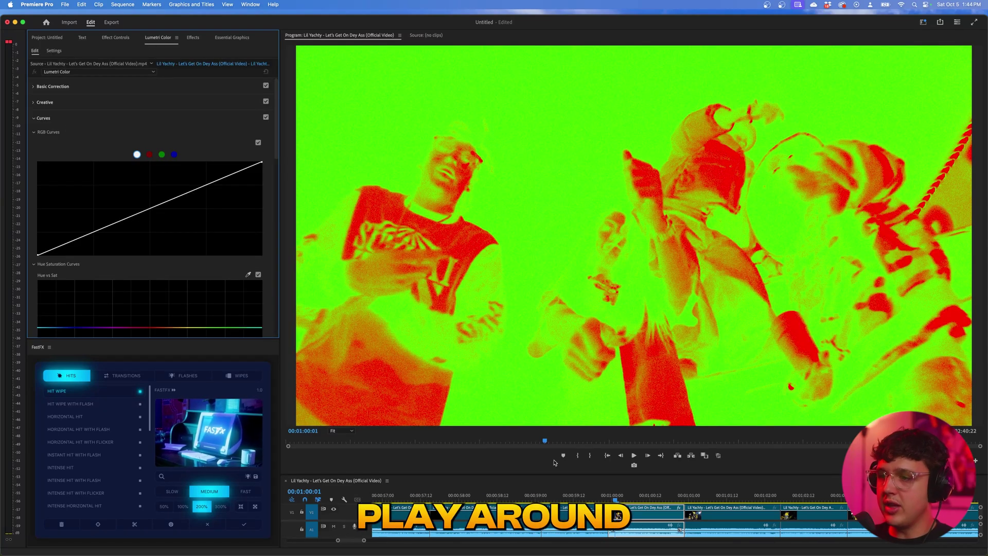
pyautogui.moveTo(623, 474); pyautogui.dragTo(625, 336)
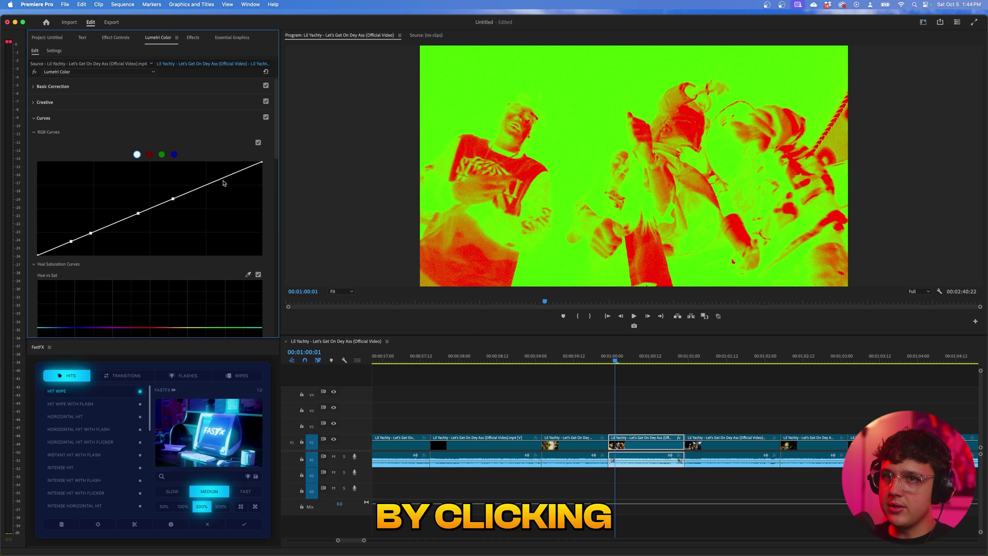
pyautogui.click(223, 179)
pyautogui.moveTo(173, 198); pyautogui.dragTo(200, 237)
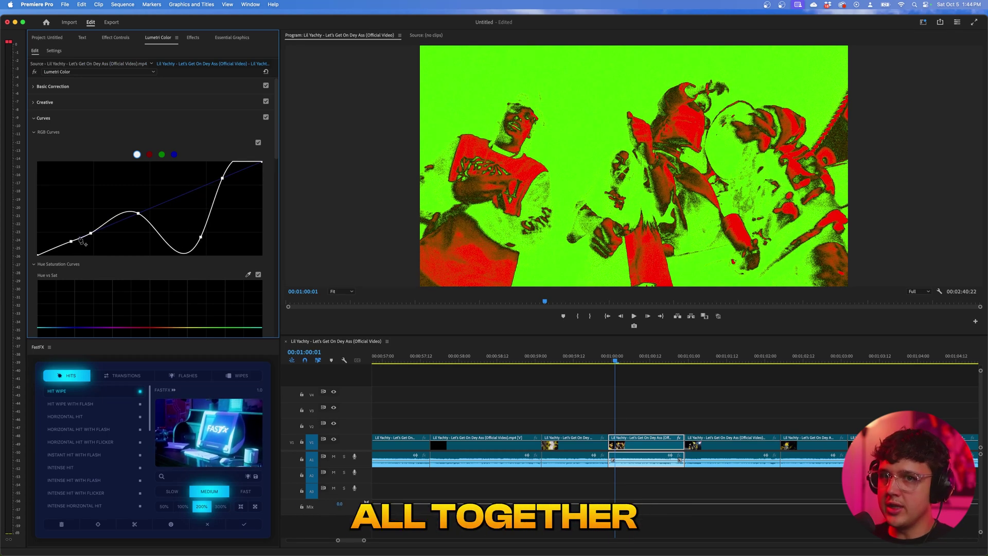
pyautogui.moveTo(66, 236); pyautogui.dragTo(49, 217)
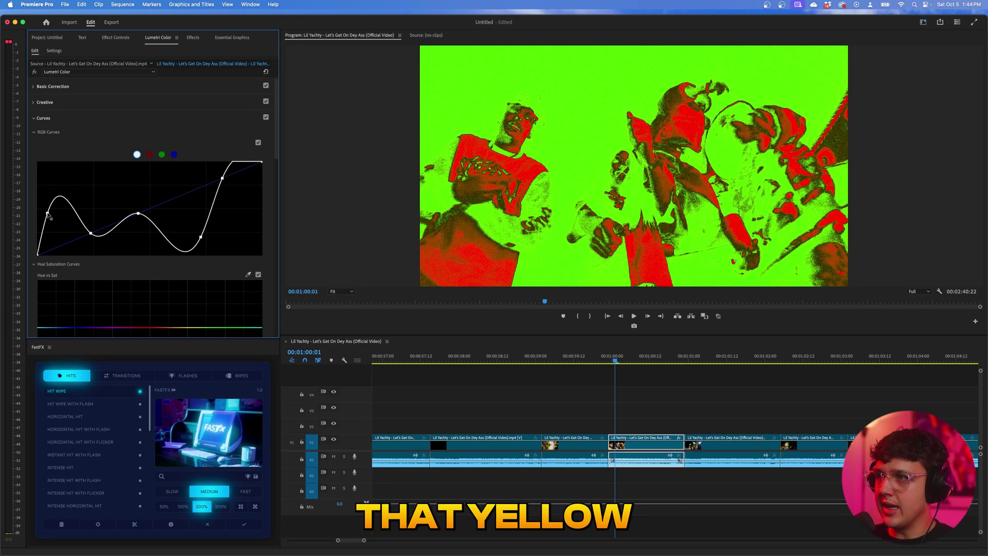
# Step: Shape the clip's red curve into a steep rise with the shadows lowered and the highlights raised to maximum
pyautogui.click(149, 154)
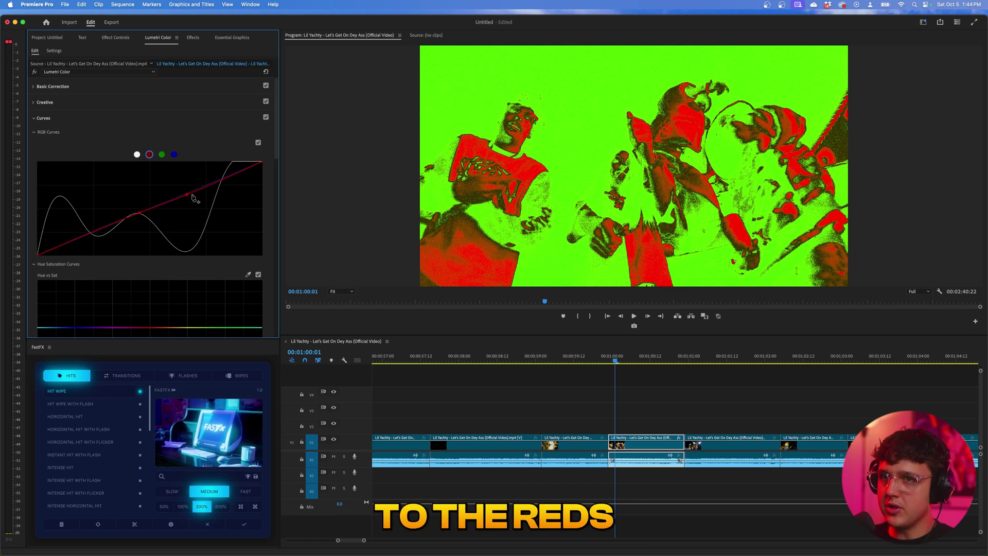
pyautogui.moveTo(194, 213); pyautogui.dragTo(178, 166)
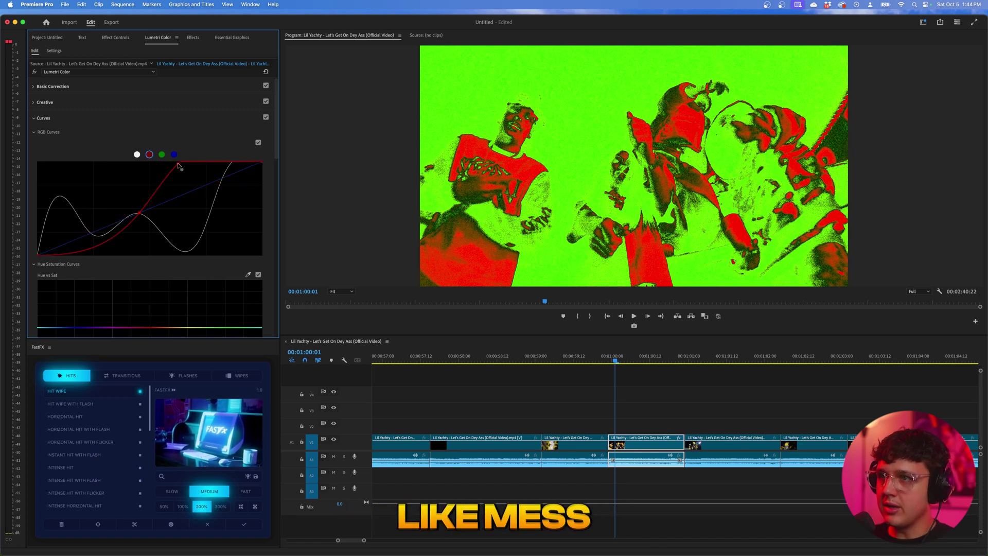
pyautogui.click(70, 255)
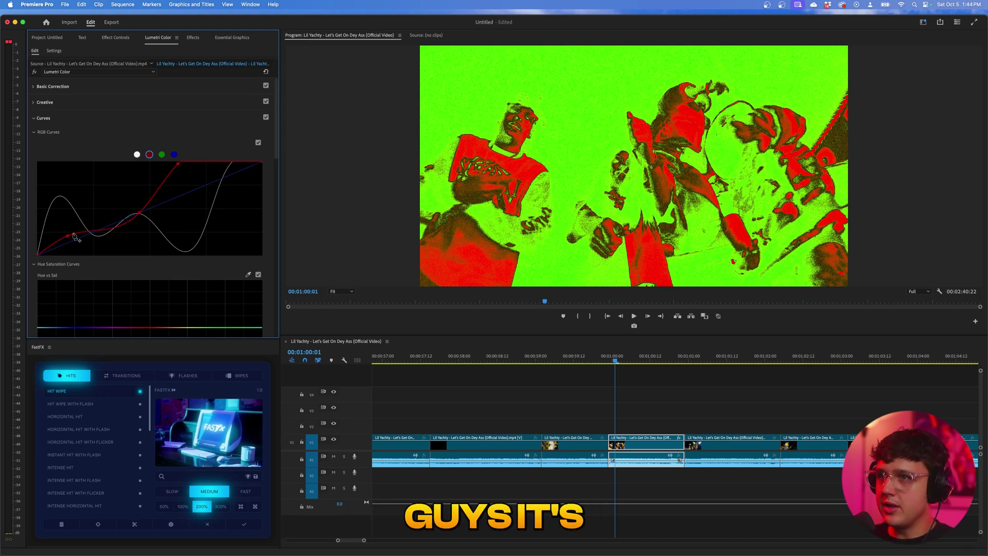
# Step: Play back the red and green clip to review its tint, grain and curves
pyautogui.click(638, 362)
pyautogui.press('space')
pyautogui.click(637, 361)
pyautogui.press('space')
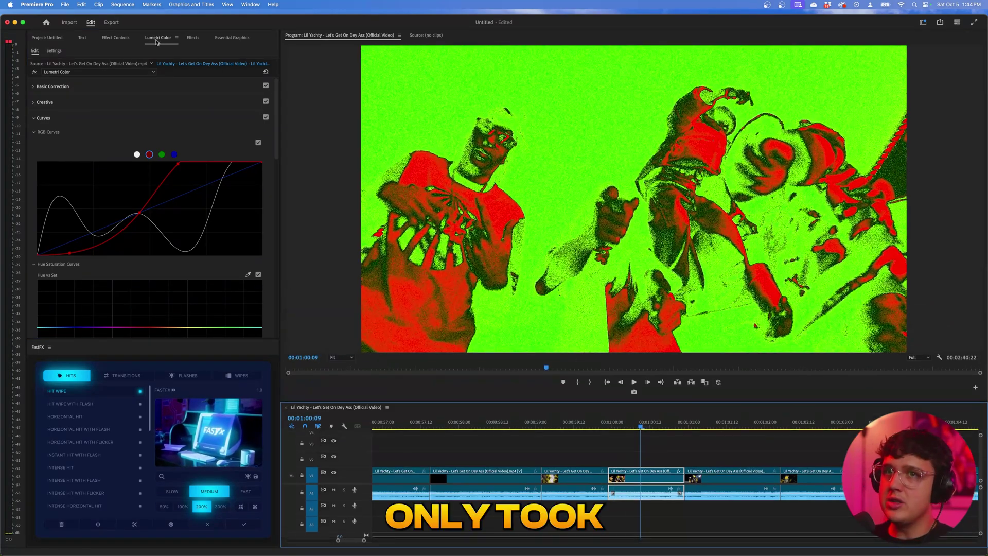
# Step: Copy the stylized clip and paste its Motion, Opacity, Noise, Tint and Lumetri Color attributes onto the clip at 00:01:02:15
pyautogui.click(193, 37)
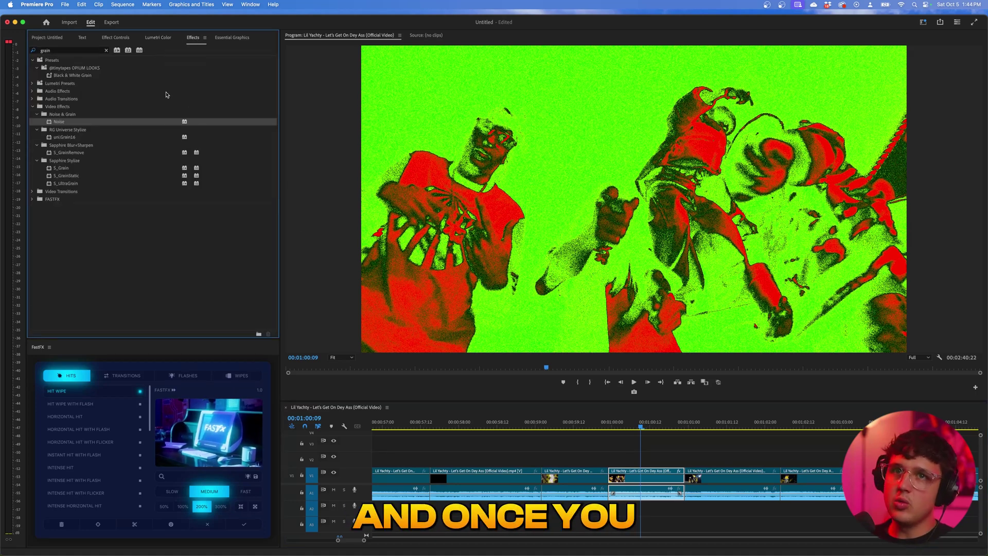
pyautogui.click(53, 39)
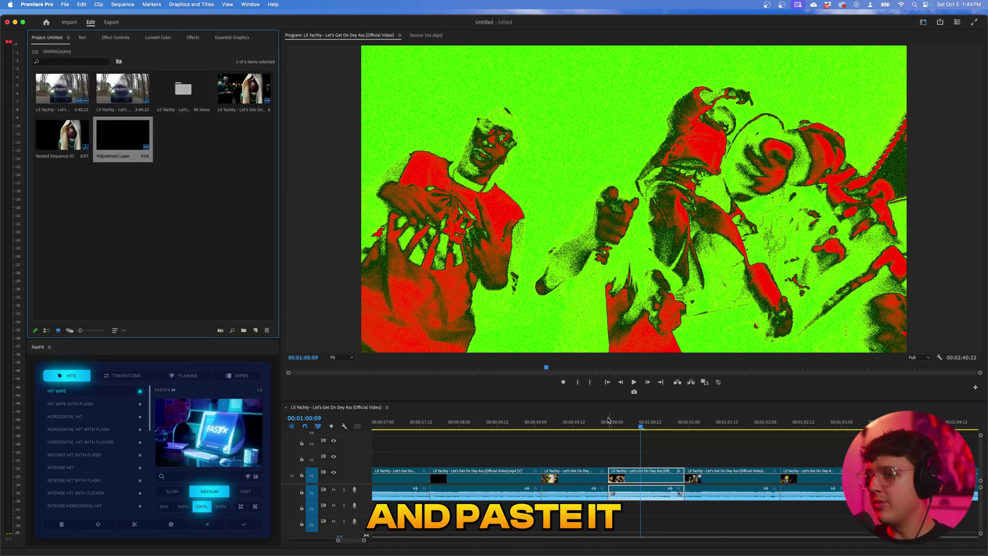
pyautogui.hscroll(2, 626, 465)
pyautogui.click(606, 481)
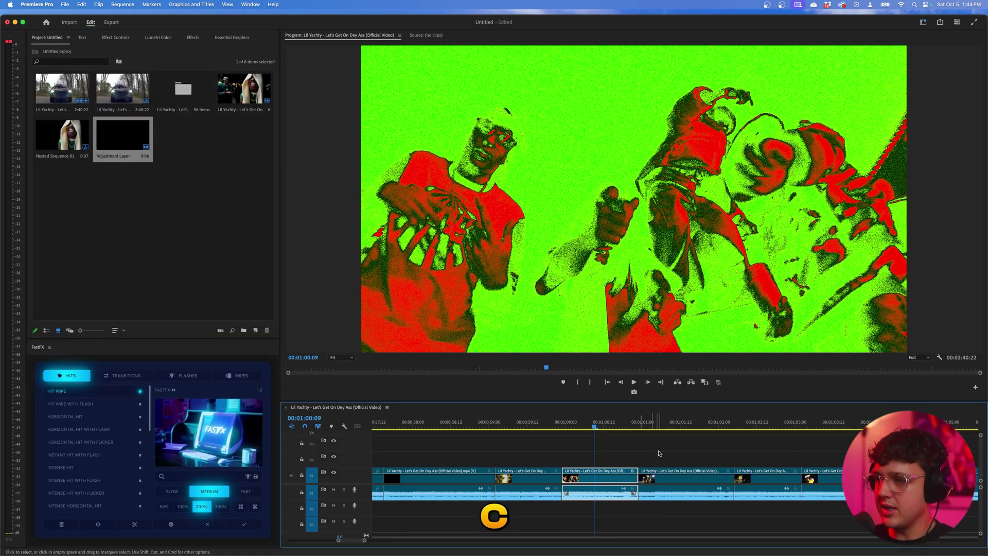
pyautogui.hscroll(3, 659, 452)
pyautogui.moveTo(676, 423); pyautogui.dragTo(697, 442)
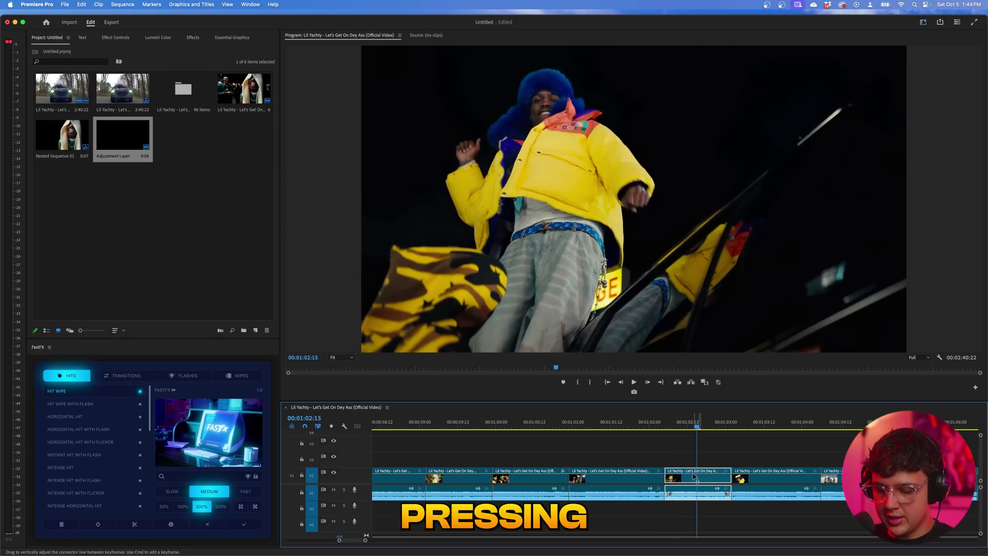
pyautogui.press('super+alt+v')
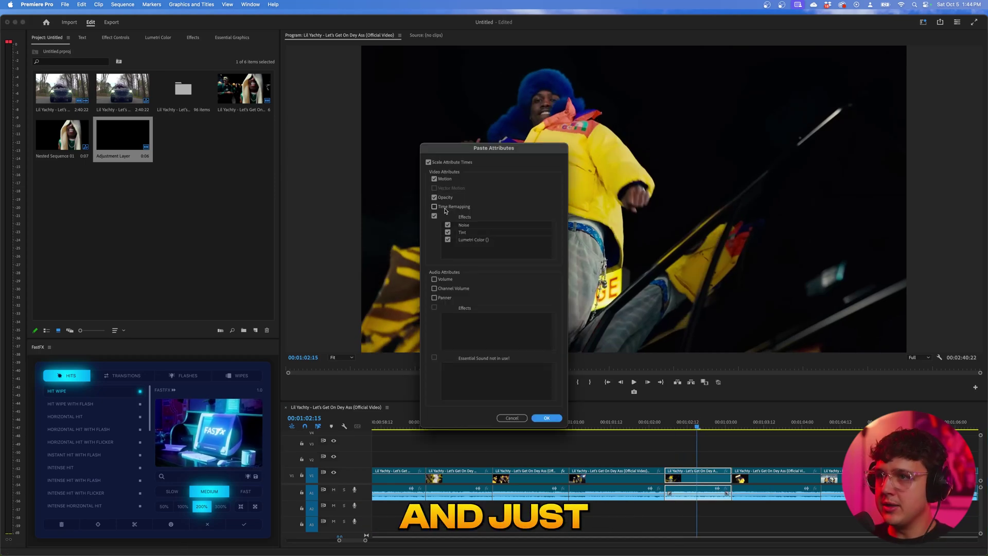
pyautogui.click(547, 418)
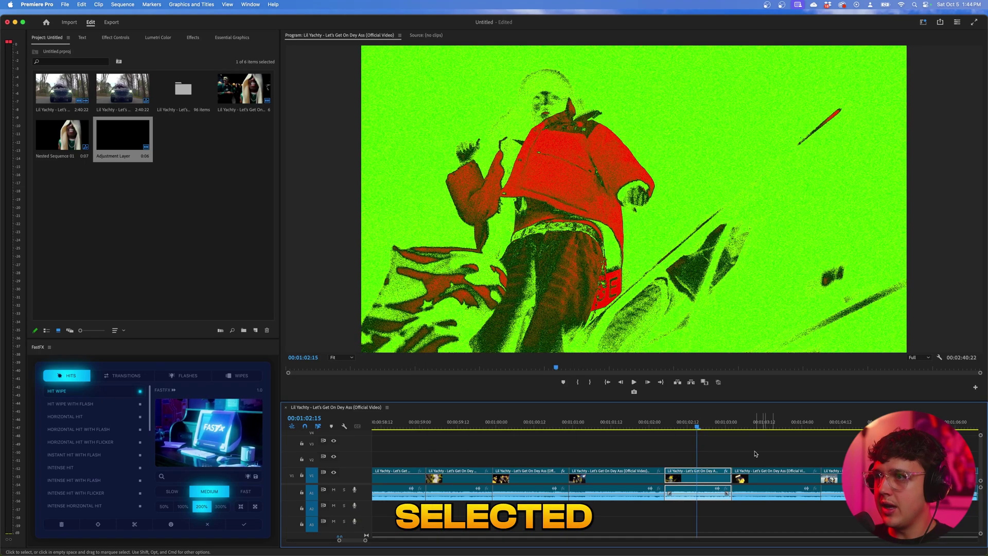
# Step: Play from about 00:01:02:03 across the cut to review the newly stylized clip
pyautogui.moveTo(701, 423); pyautogui.dragTo(659, 428)
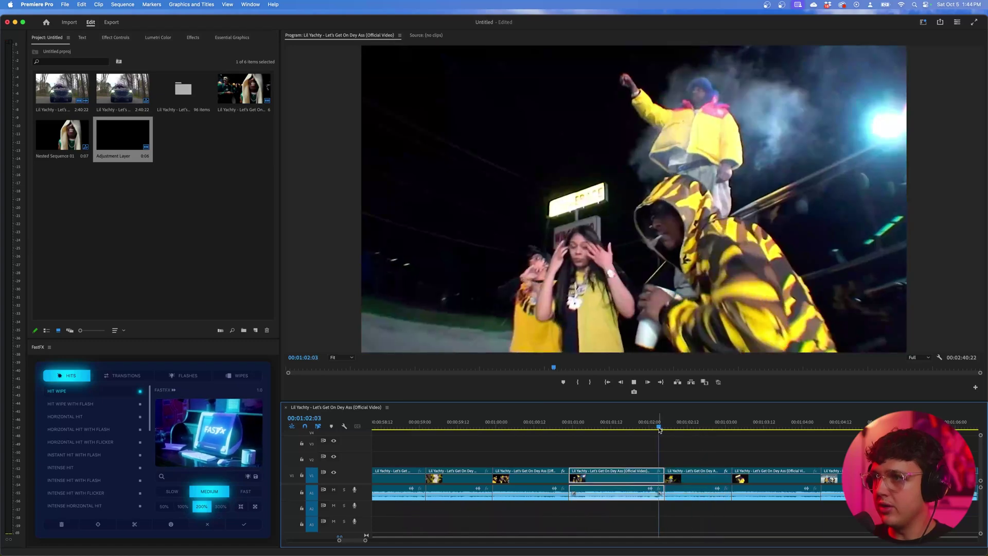
pyautogui.press('space')
pyautogui.press('space')
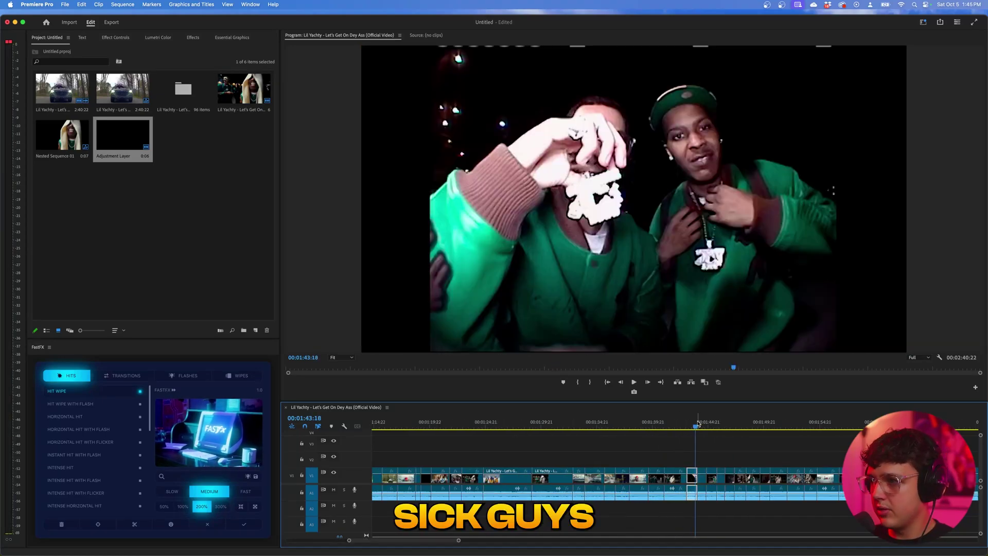
# Step: Play the sequence from 00:01:43:18 to review the green-jacket clips after the stylized one
pyautogui.press('space')
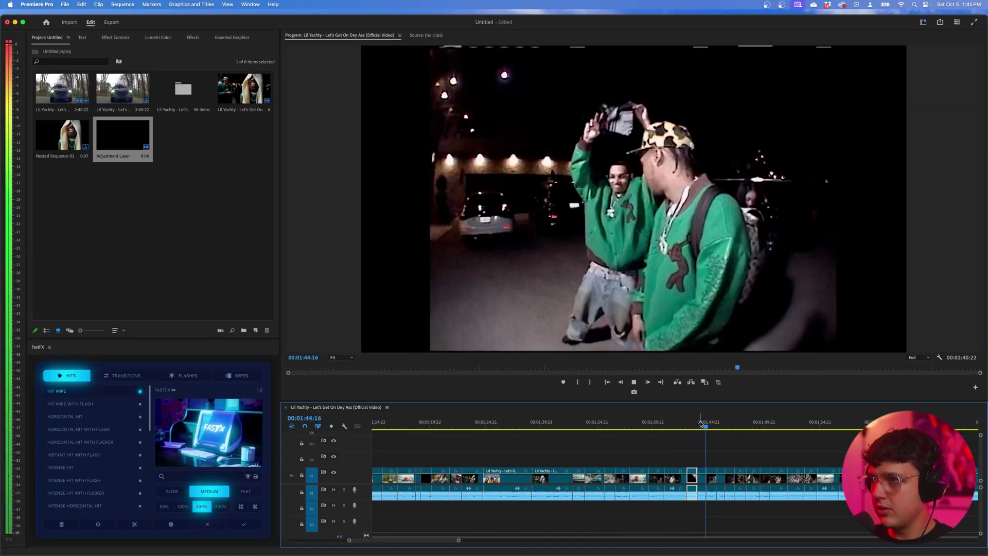
pyautogui.click(727, 426)
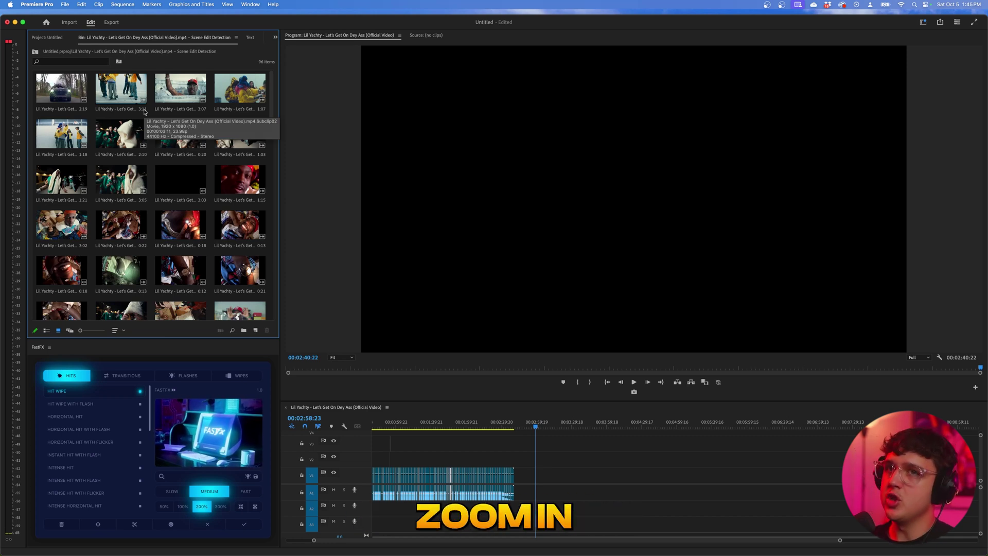
# Step: Place six subclips from the Scene Edit Detection bin end to end on V1, in the empty area past the existing edit
pyautogui.moveTo(117, 92); pyautogui.dragTo(563, 472)
pyautogui.scroll(5, 563, 471)
pyautogui.press('=')
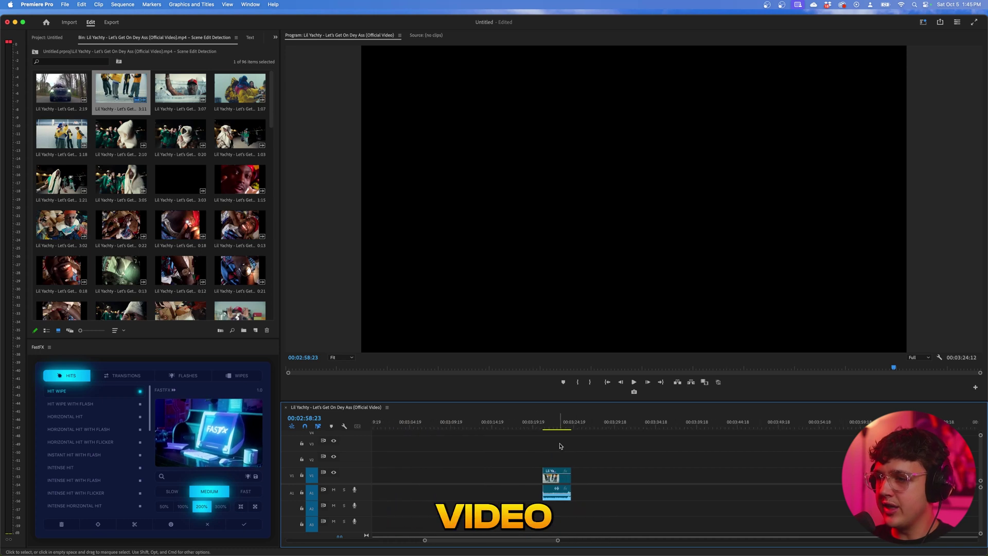
pyautogui.moveTo(176, 94); pyautogui.dragTo(500, 342)
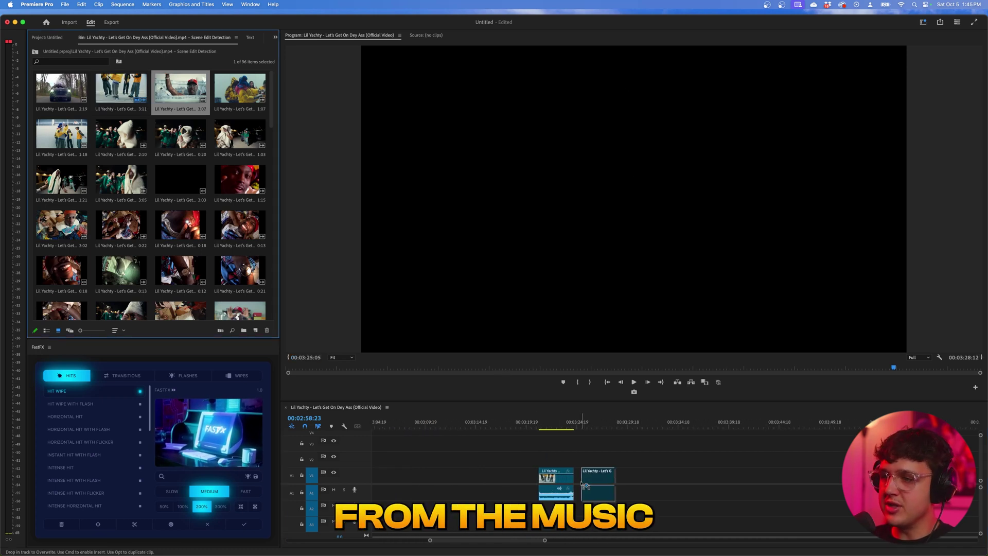
pyautogui.scroll(-4, 208, 246)
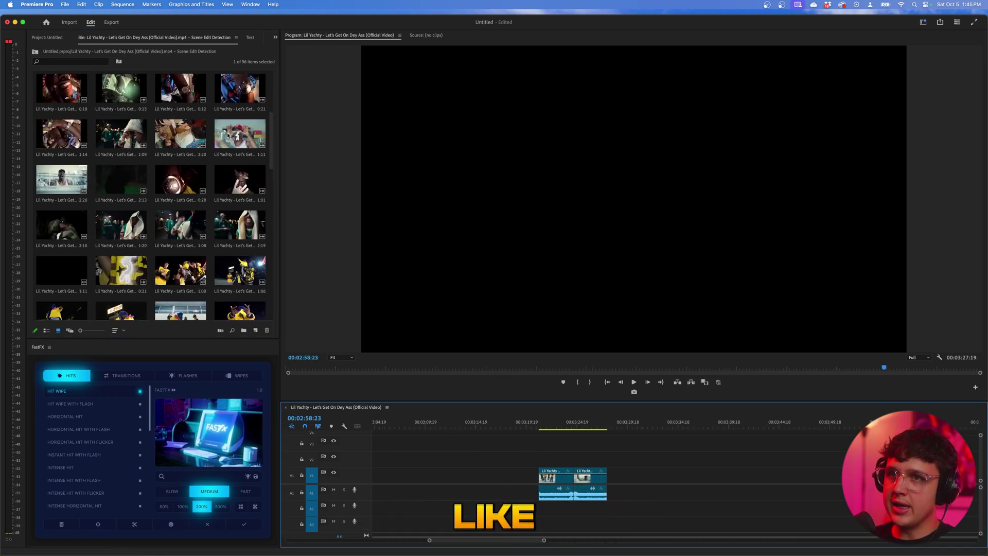
pyautogui.moveTo(240, 137); pyautogui.dragTo(614, 480)
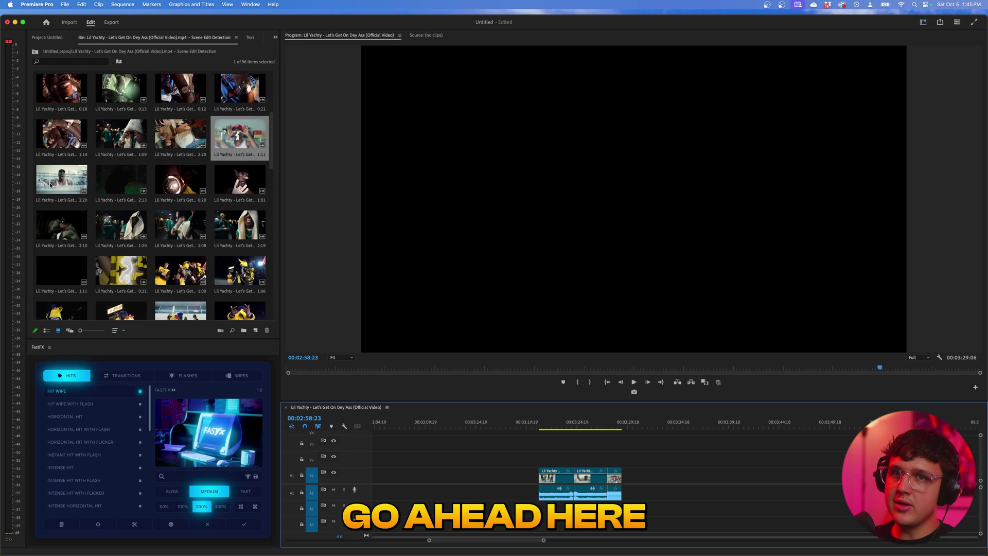
pyautogui.moveTo(51, 185); pyautogui.dragTo(629, 479)
pyautogui.scroll(-4, 209, 219)
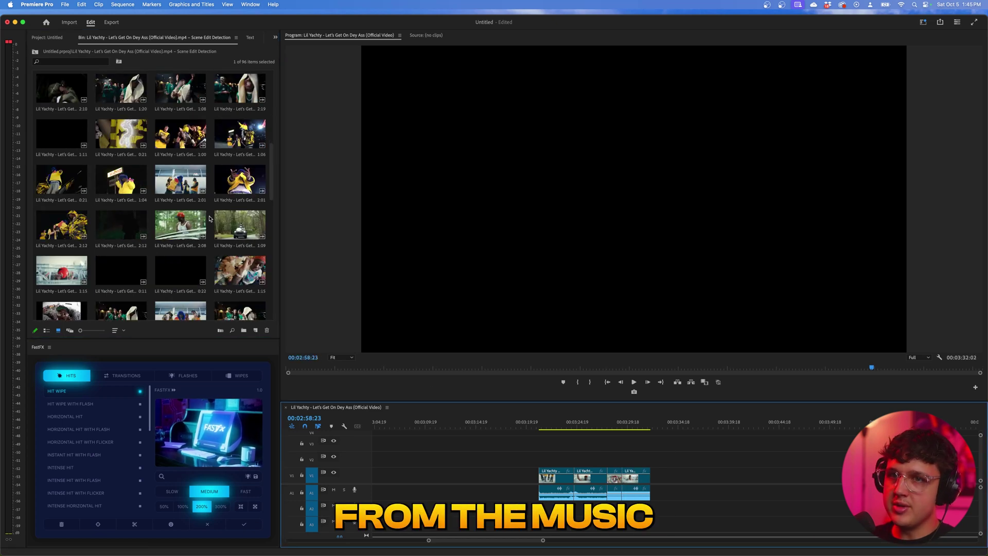
pyautogui.moveTo(180, 182); pyautogui.dragTo(663, 483)
pyautogui.moveTo(240, 180); pyautogui.dragTo(676, 478)
pyautogui.scroll(3, 735, 470)
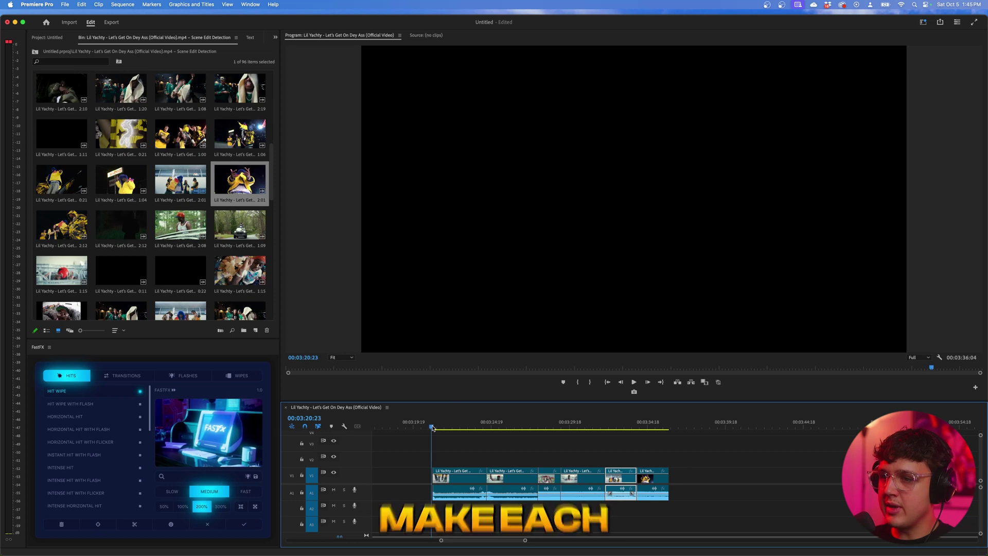
# Step: Trim the first new clip to ten frames by splitting it at 00:03:21:11 and deleting the remainder
pyautogui.moveTo(434, 426); pyautogui.dragTo(437, 427)
pyautogui.press('=')
pyautogui.press('Right')
pyautogui.press('Right')
pyautogui.press('Right')
pyautogui.press('Right')
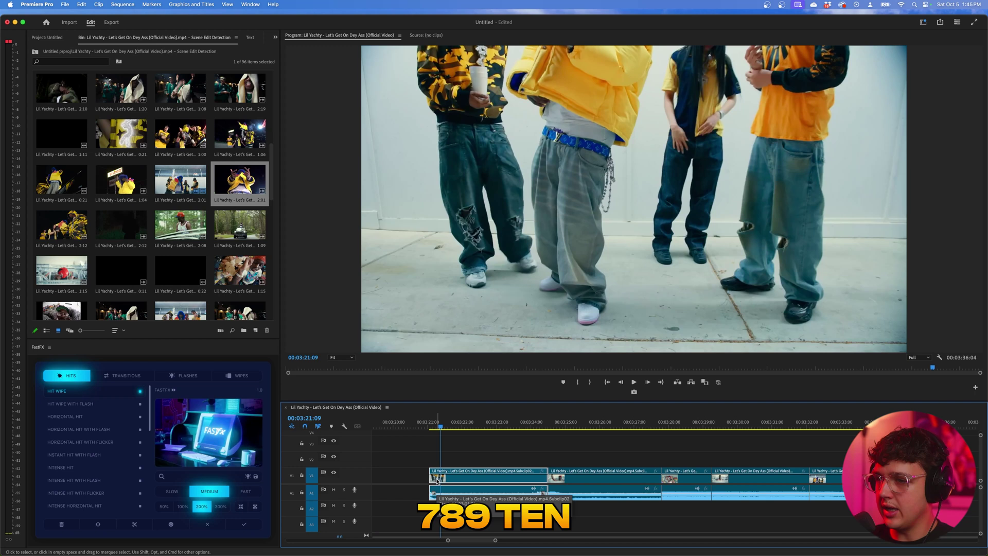
pyautogui.press('super+k')
pyautogui.press('Delete')
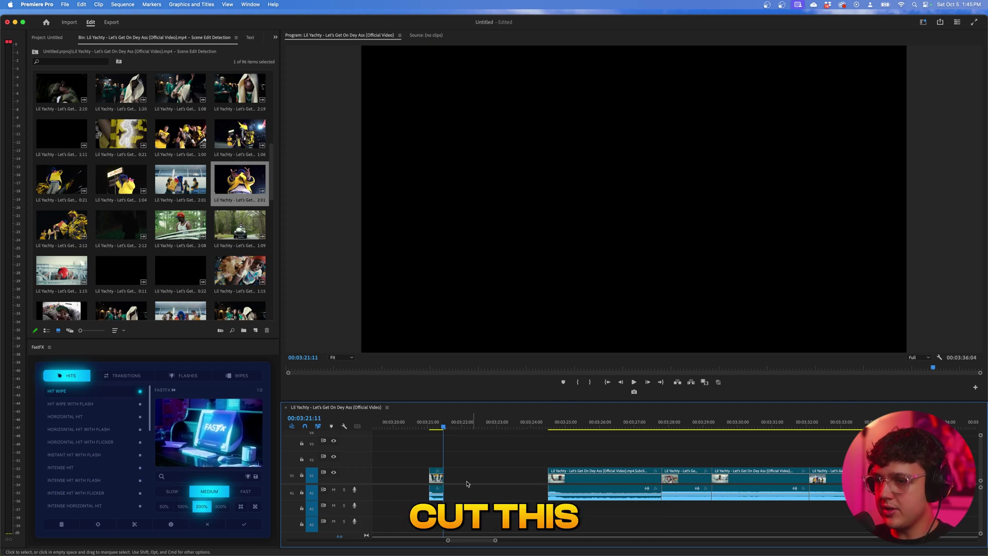
# Step: Unlink the audio from the newly added clips and delete it
pyautogui.scroll(-4, 741, 507)
pyautogui.moveTo(916, 517); pyautogui.dragTo(633, 497)
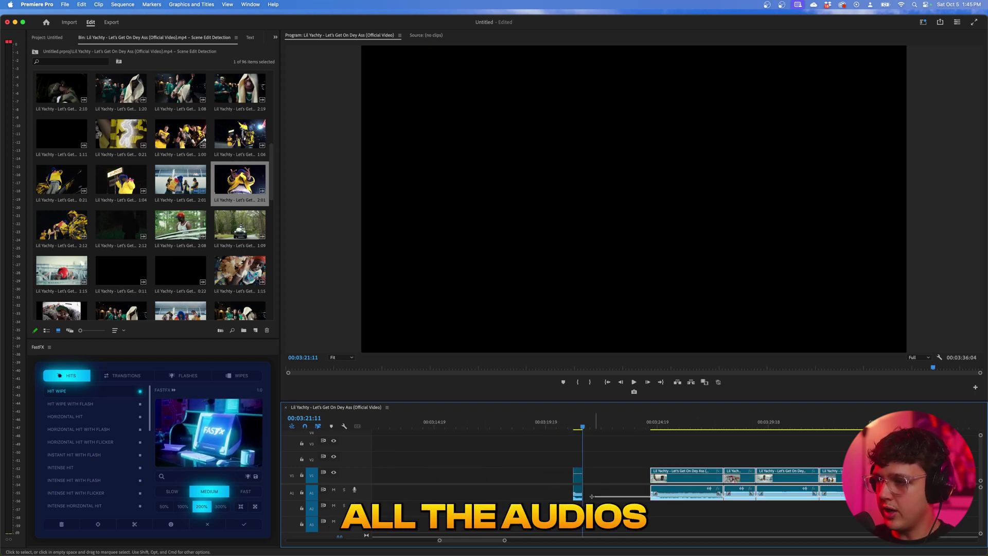
pyautogui.click(625, 506)
pyautogui.press('super+a')
pyautogui.press('super+l')
# Step: Stack the following clips above the first, trim them to its length, and line them up end to end on V1
pyautogui.moveTo(667, 477); pyautogui.dragTo(591, 461)
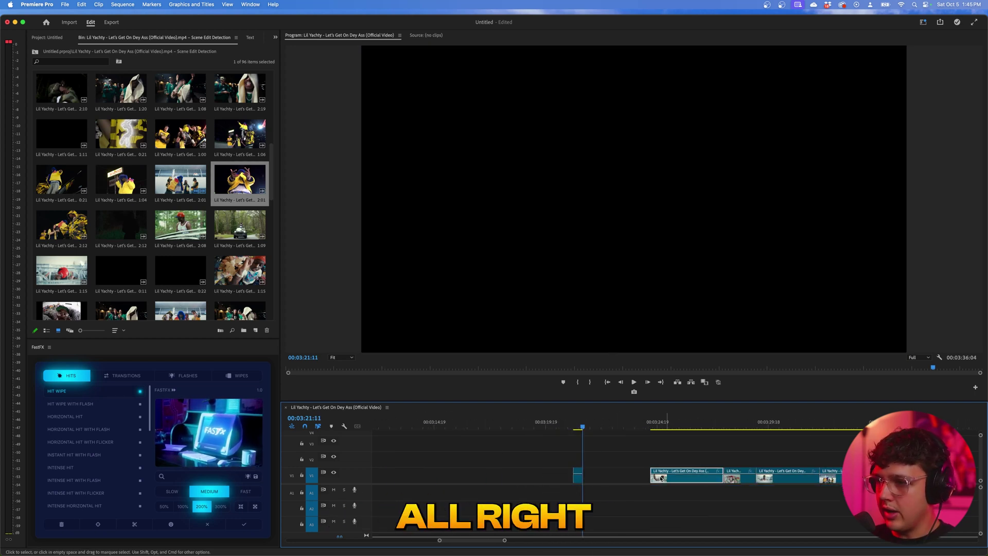
pyautogui.press('c')
pyautogui.click(584, 461)
pyautogui.press('v')
pyautogui.click(612, 463)
pyautogui.press('Delete')
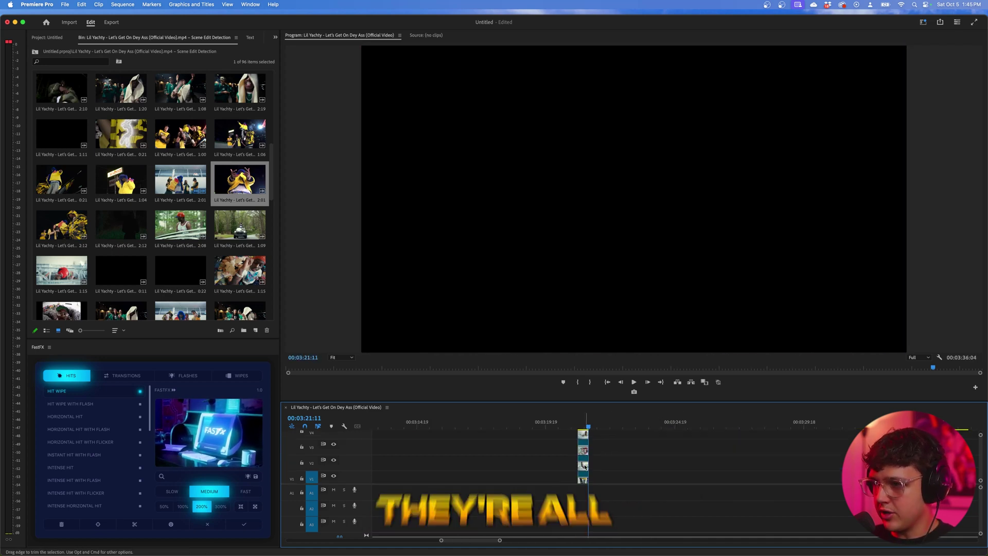
pyautogui.moveTo(584, 467); pyautogui.dragTo(613, 460)
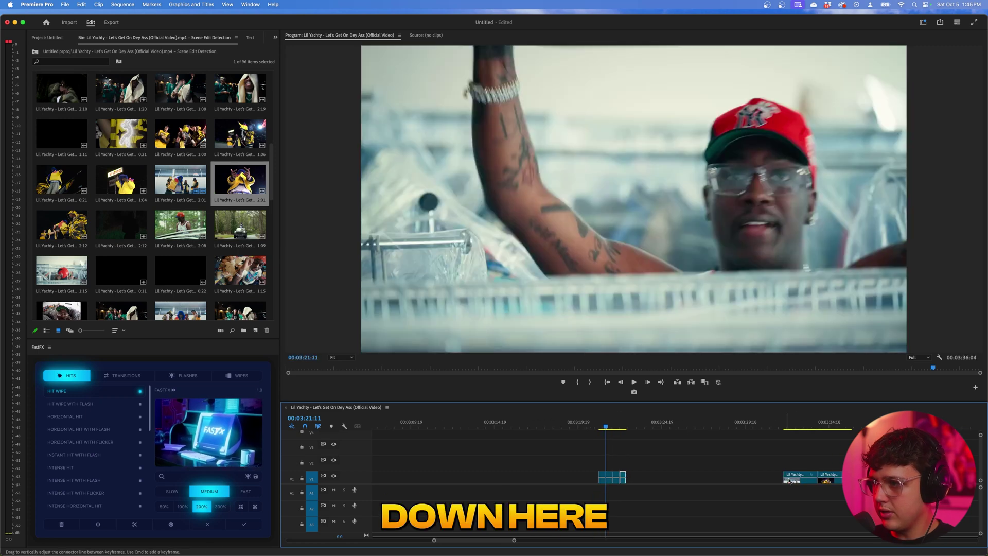
# Step: Trim the last clip, the yellow-jacket night shot, to the same length and place it at the end of the row on V1
pyautogui.moveTo(826, 481); pyautogui.dragTo(627, 450)
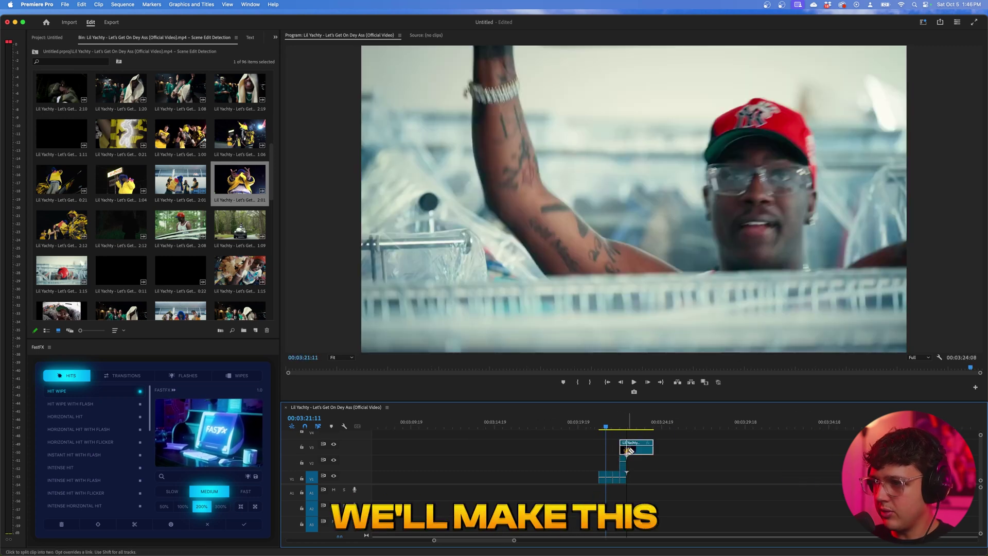
pyautogui.press('c')
pyautogui.click(626, 450)
pyautogui.press('v')
pyautogui.click(636, 453)
pyautogui.press('Delete')
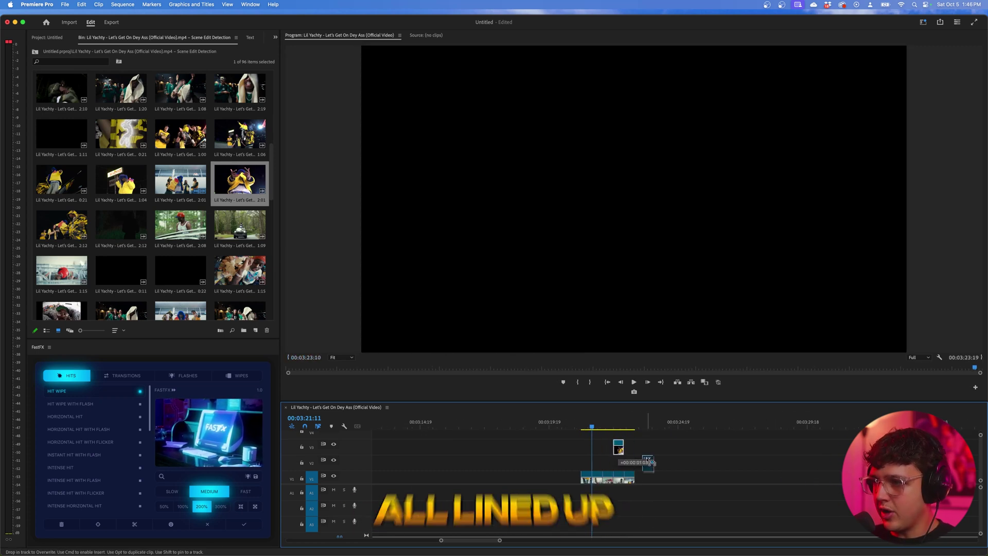
pyautogui.moveTo(623, 451); pyautogui.dragTo(646, 478)
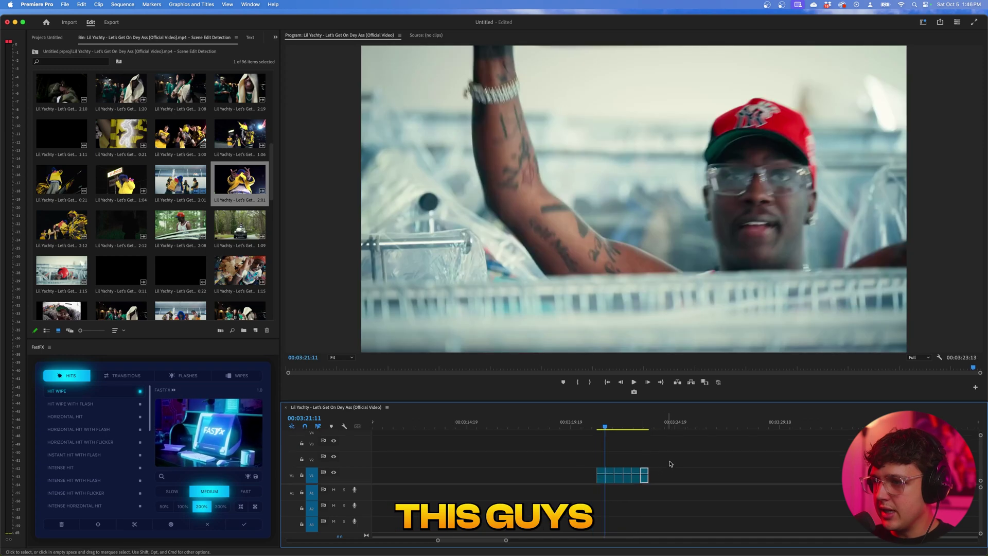
# Step: Move the fourth clip, the tank-top shot among the clothing racks, to the end of the row and close the gap
pyautogui.scroll(3, 686, 472)
pyautogui.moveTo(553, 426); pyautogui.dragTo(600, 431)
pyautogui.scroll(3, 609, 469)
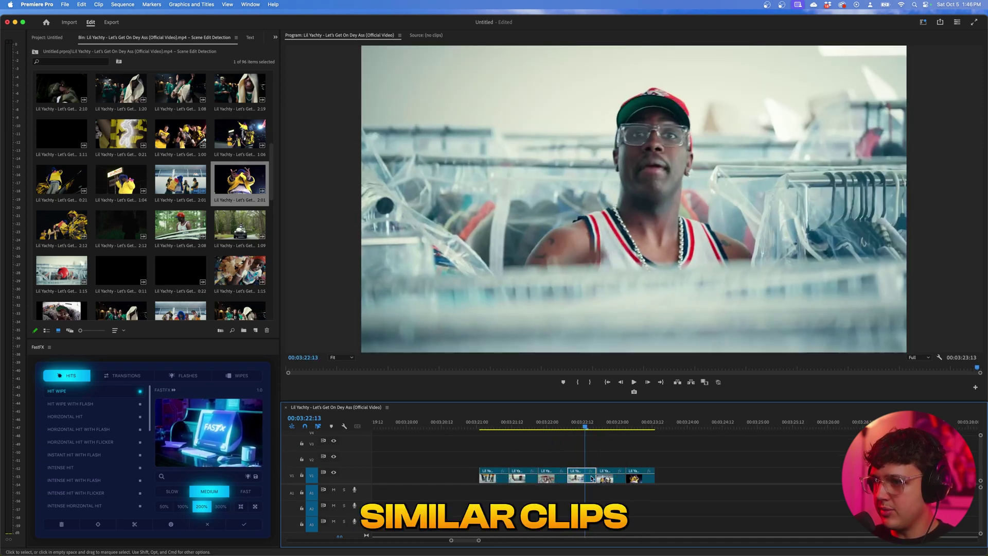
pyautogui.moveTo(588, 478); pyautogui.dragTo(675, 479)
pyautogui.moveTo(709, 461); pyautogui.dragTo(600, 475)
pyautogui.moveTo(610, 477); pyautogui.dragTo(581, 477)
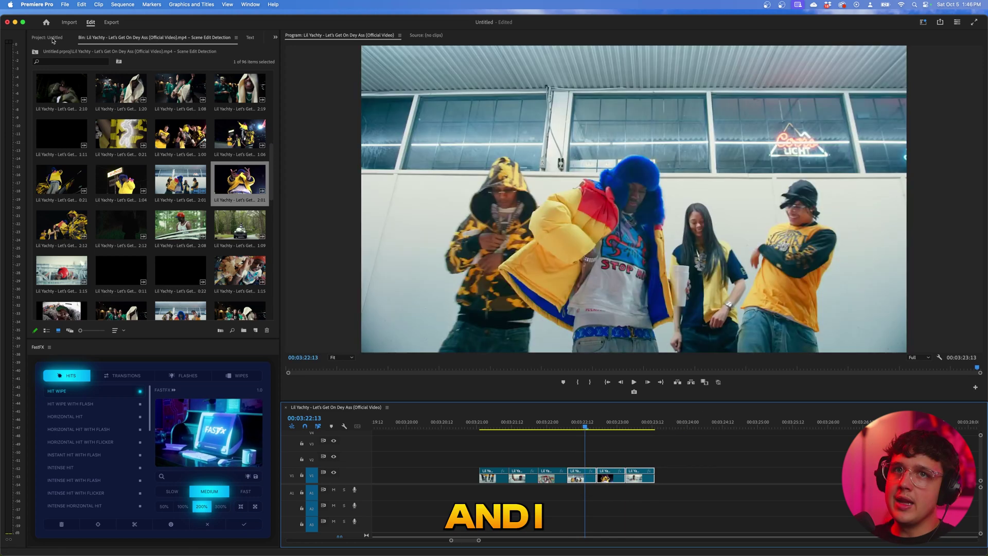
# Step: Place the Adjustment Layer on V2 above the six short clips and split it at every cut between them
pyautogui.click(52, 39)
pyautogui.click(120, 197)
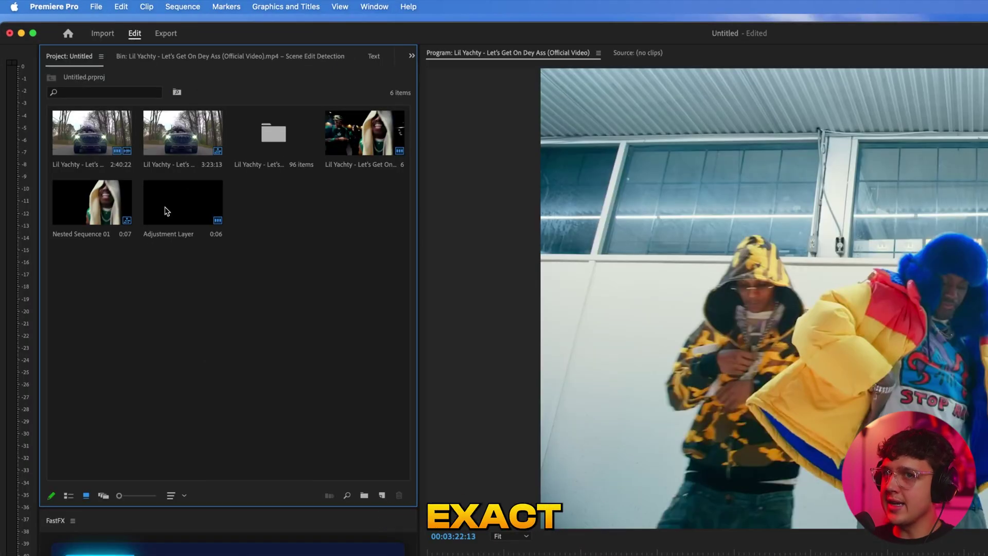
pyautogui.moveTo(175, 200); pyautogui.dragTo(655, 460)
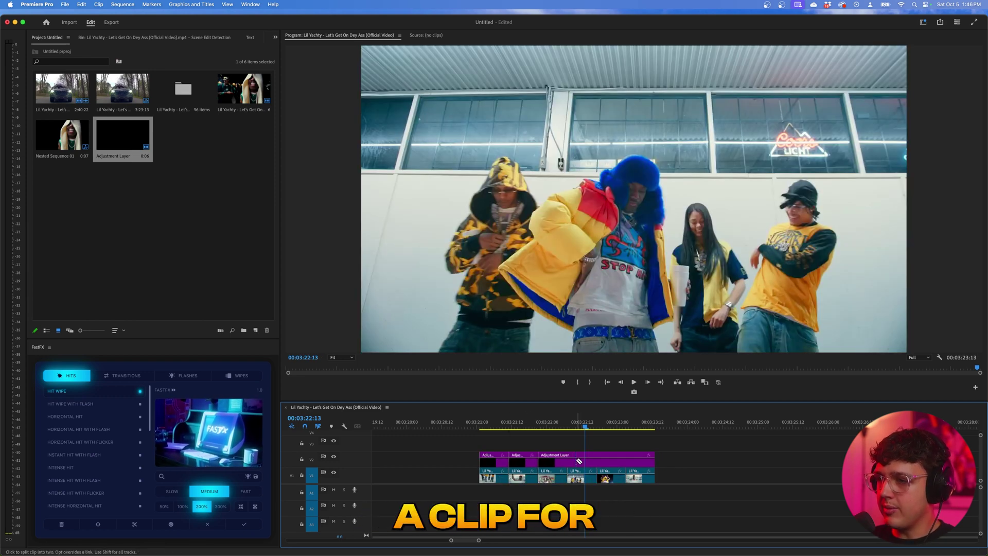
# Step: Find the Transform video effect and apply it to the first adjustment layer
pyautogui.click(493, 428)
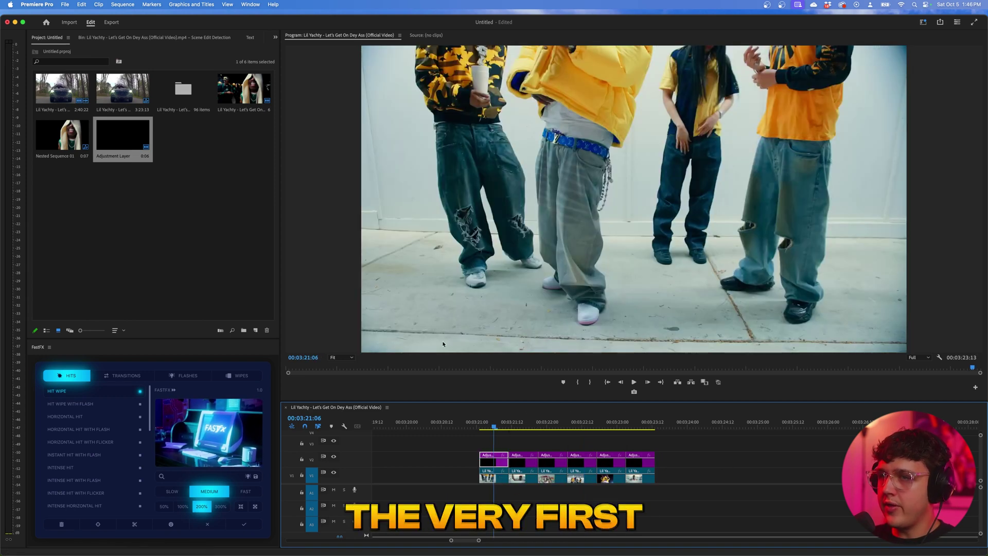
pyautogui.click(274, 37)
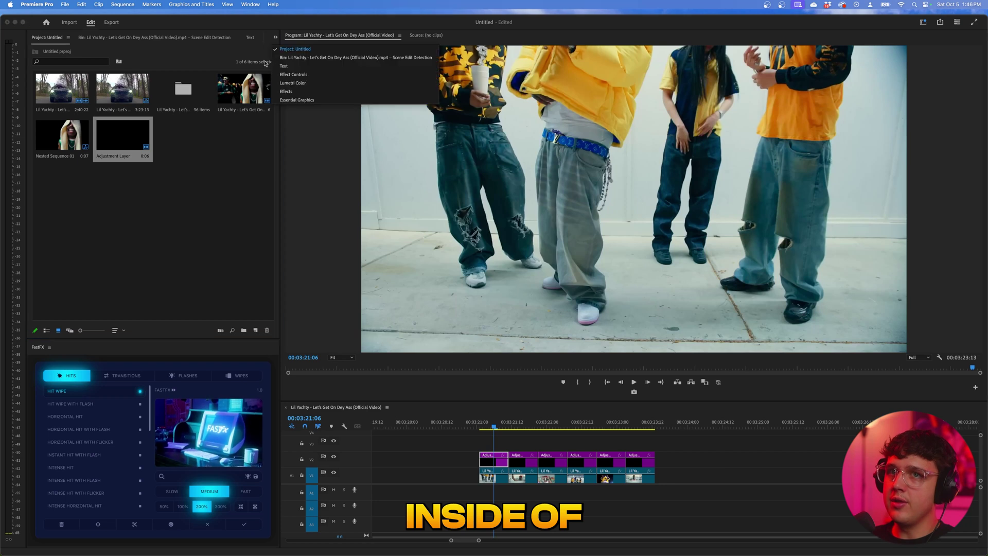
pyautogui.click(296, 92)
pyautogui.press('super+a')
pyautogui.write('transfo')
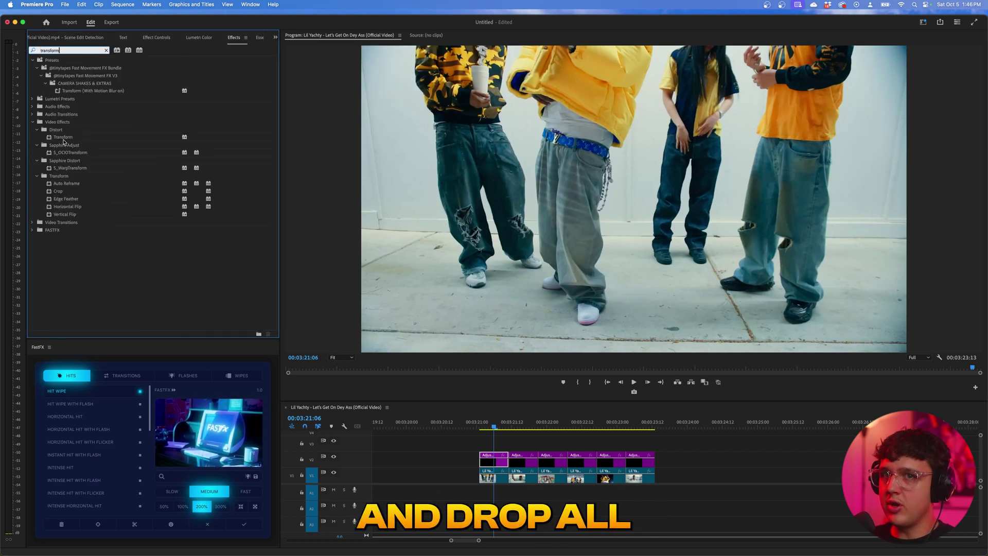
pyautogui.click(57, 138)
# Step: Keyframe Transform's Position and Scale at the layer's start and replace the composition's shutter angle with a shutter angle of 300
pyautogui.click(162, 39)
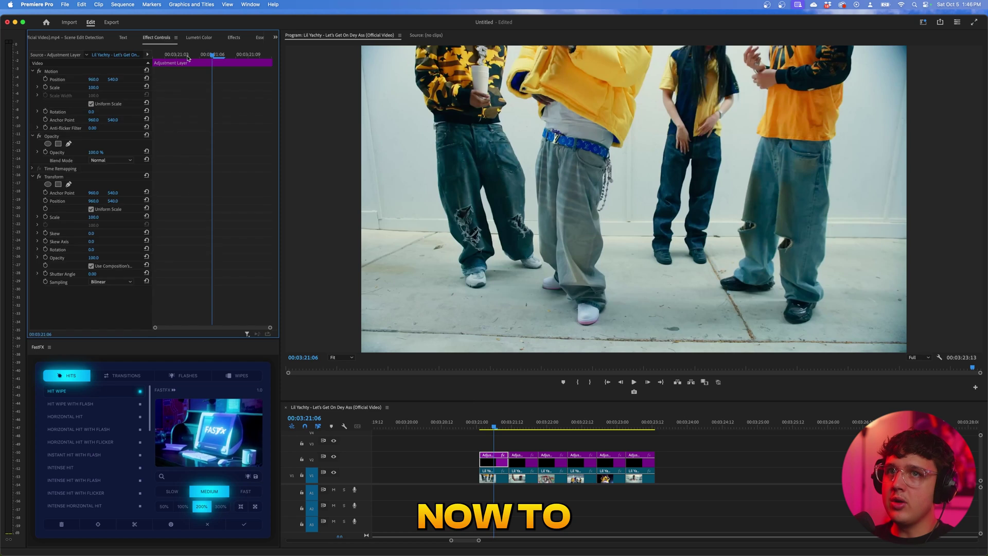
pyautogui.click(162, 56)
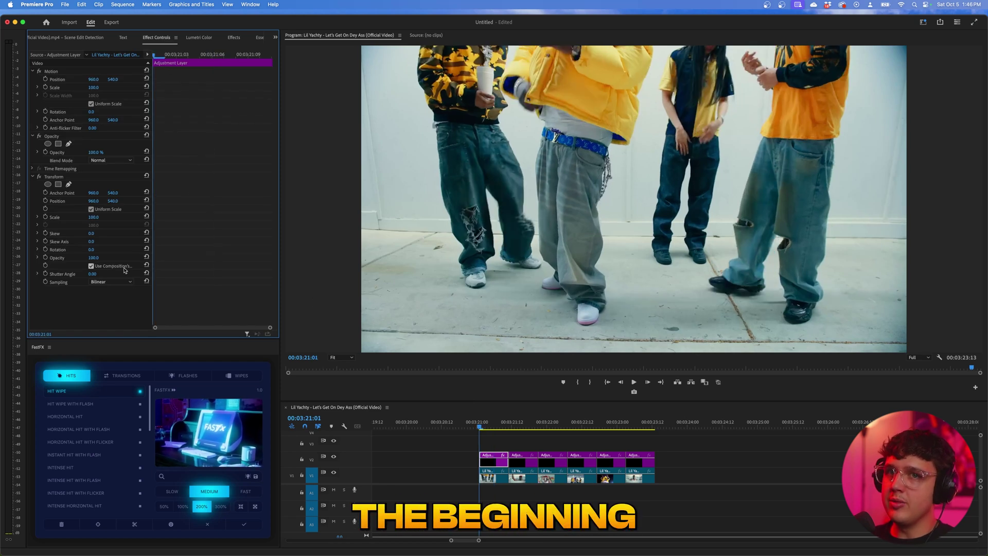
pyautogui.click(45, 216)
pyautogui.click(46, 200)
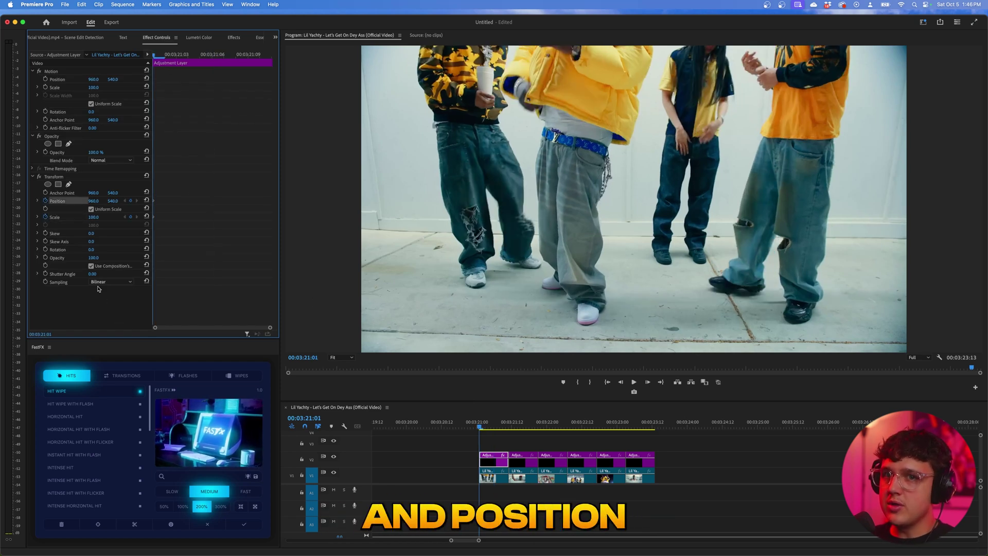
pyautogui.click(92, 266)
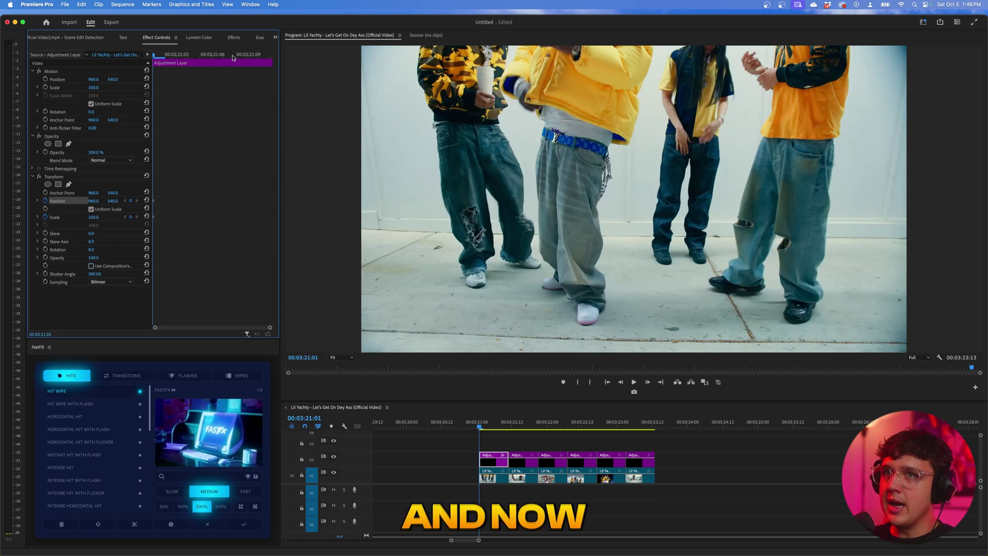
# Step: Set the Transform Scale to 200 at 00:03:21:10, near the end of the first adjustment layer
pyautogui.click(261, 56)
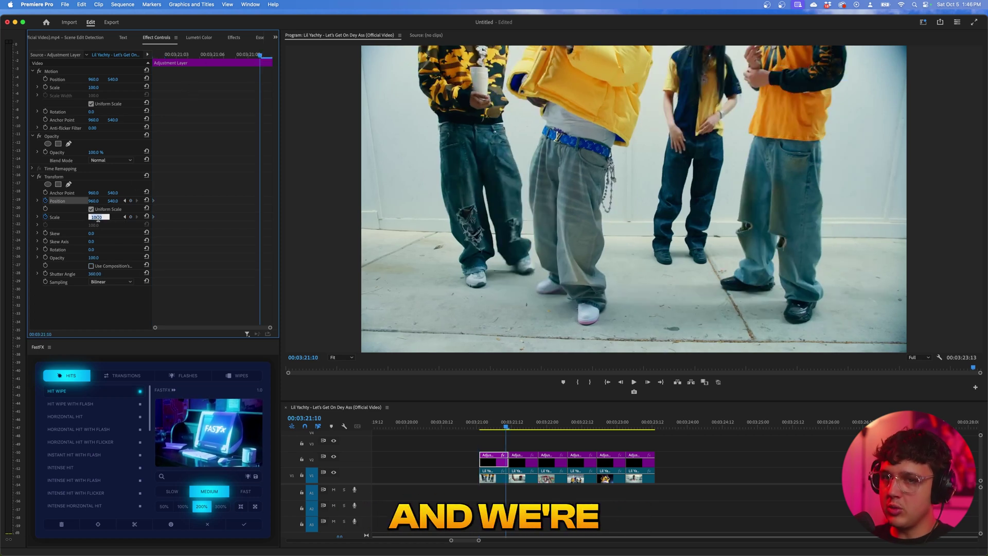
pyautogui.press('Return')
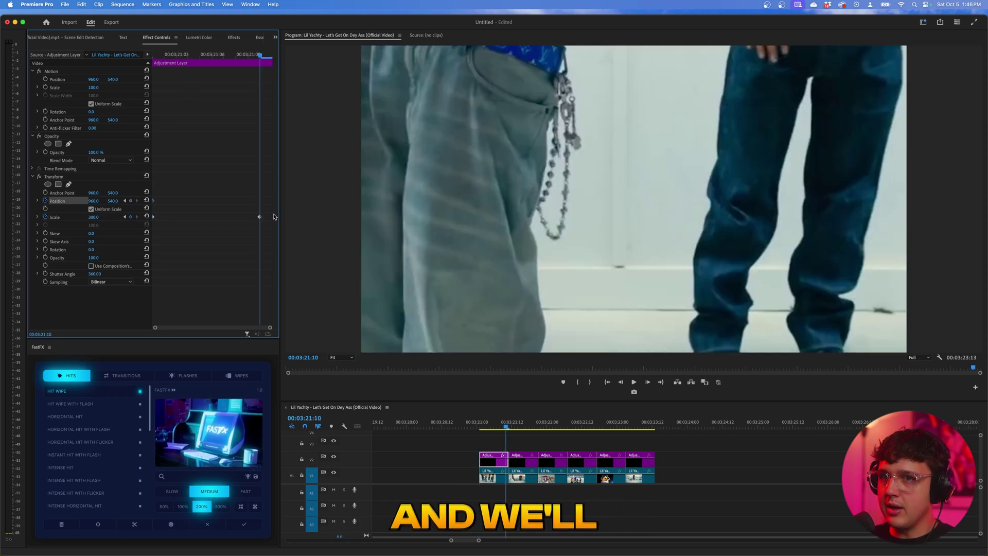
pyautogui.moveTo(274, 217); pyautogui.dragTo(310, 252)
# Step: Replace the other five adjustment layers with copies of the keyframed one and play back the zooms
pyautogui.moveTo(487, 442); pyautogui.dragTo(528, 463)
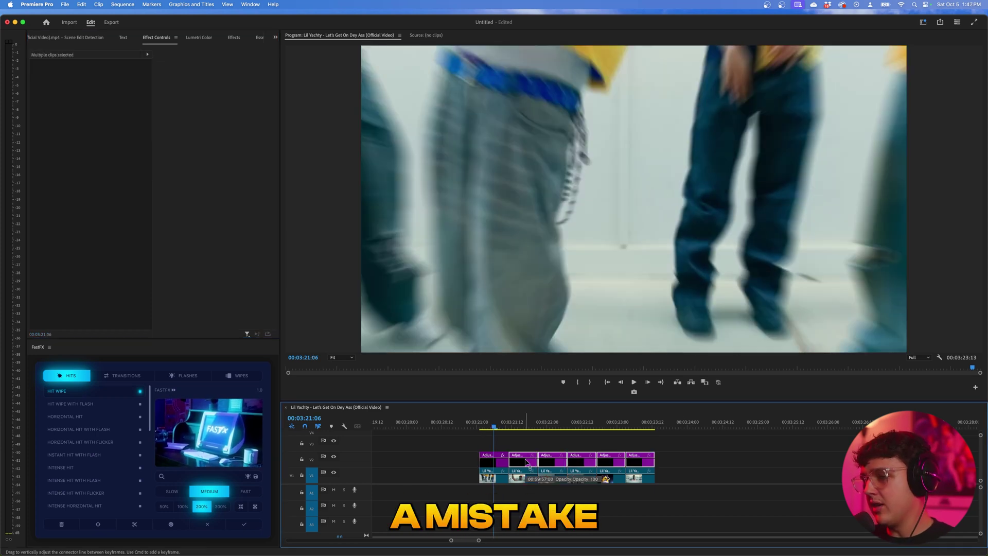
pyautogui.press('Delete')
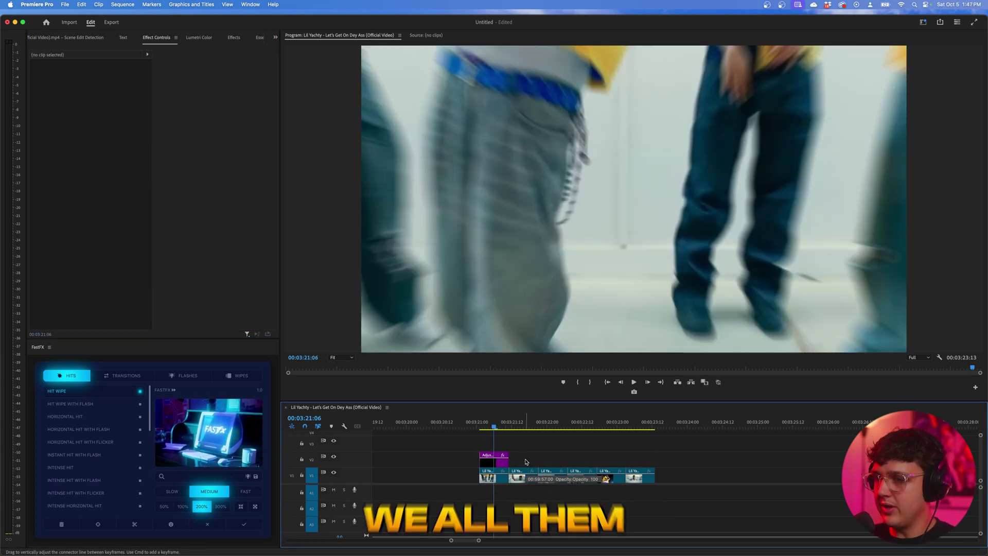
pyautogui.moveTo(493, 466); pyautogui.dragTo(576, 466)
pyautogui.moveTo(579, 467); pyautogui.dragTo(582, 466)
pyautogui.press('space')
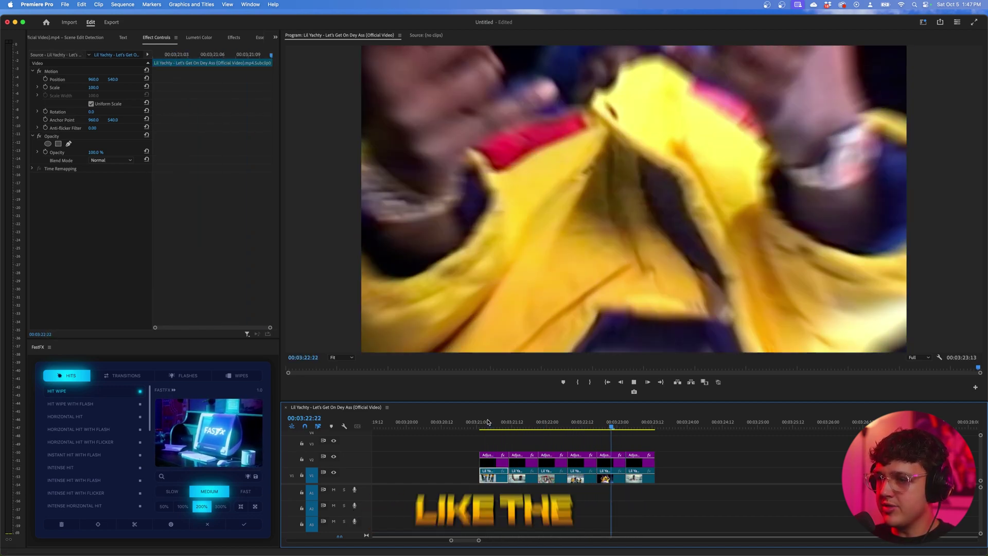
pyautogui.click(488, 422)
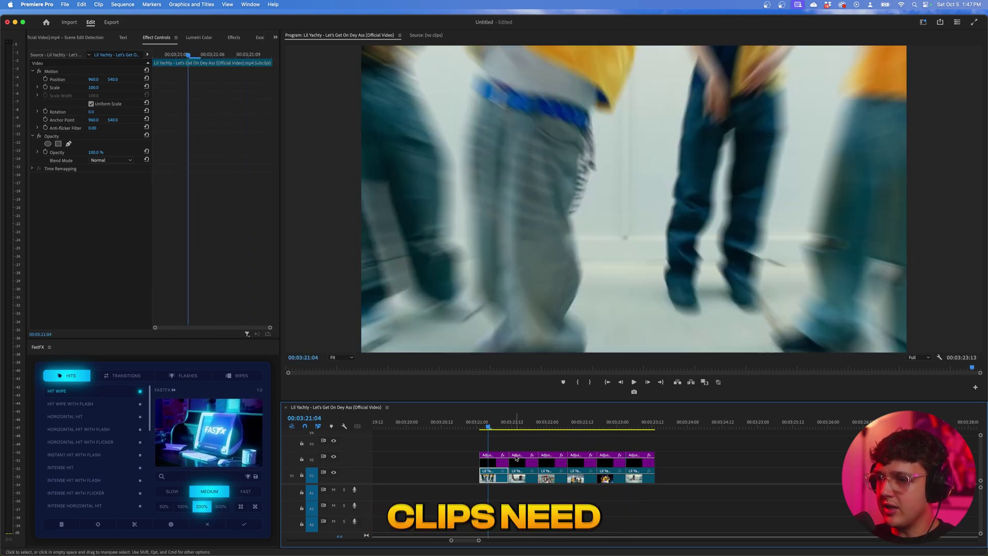
# Step: Undo the adjustment layer copies above the last three clips
pyautogui.scroll(2, 503, 451)
pyautogui.press('super+z')
pyautogui.press('super+z')
pyautogui.press('super+z')
pyautogui.press('super+z')
pyautogui.press('super+z')
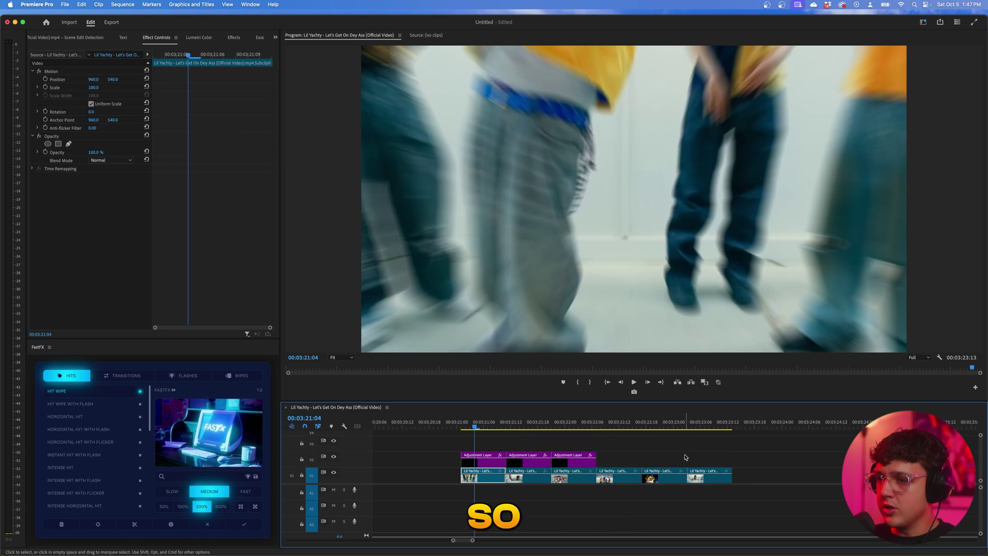
# Step: Remove the adjustment layers above all but the first clip and shorten each of the six clips by four frames, closing the gaps
pyautogui.click(505, 477)
pyautogui.click(507, 426)
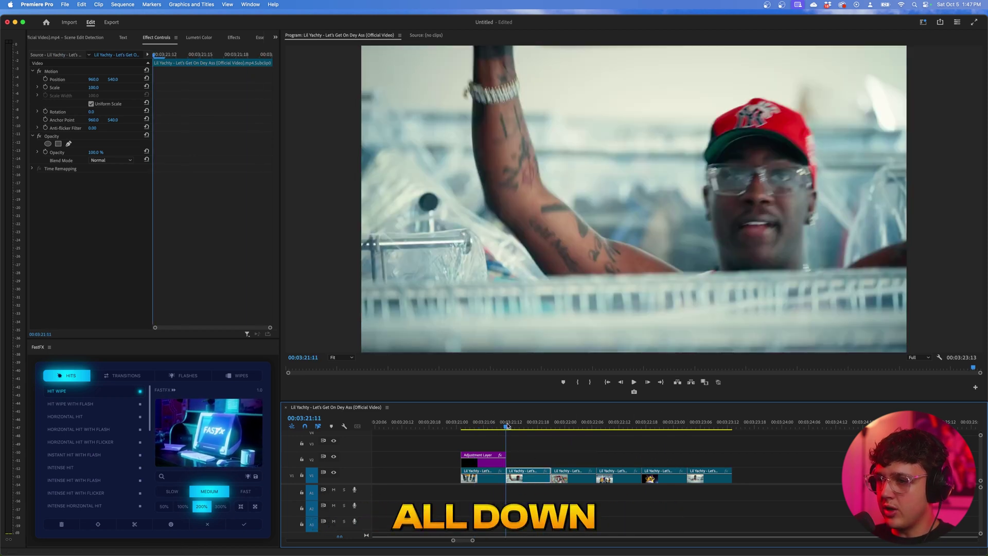
pyautogui.press('Left')
pyautogui.press('Left')
pyautogui.press('Left')
pyautogui.press('Left')
pyautogui.press('super+k')
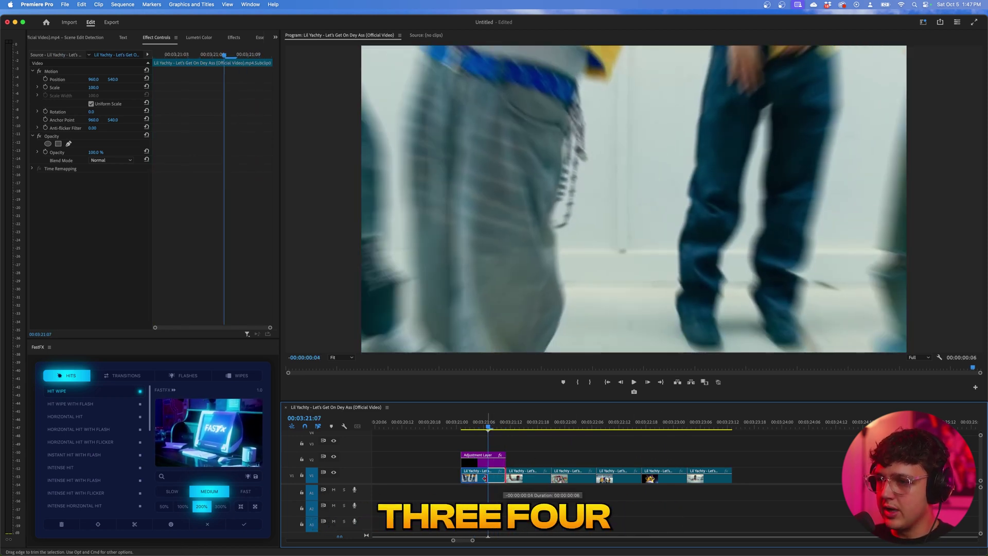
pyautogui.press('Delete')
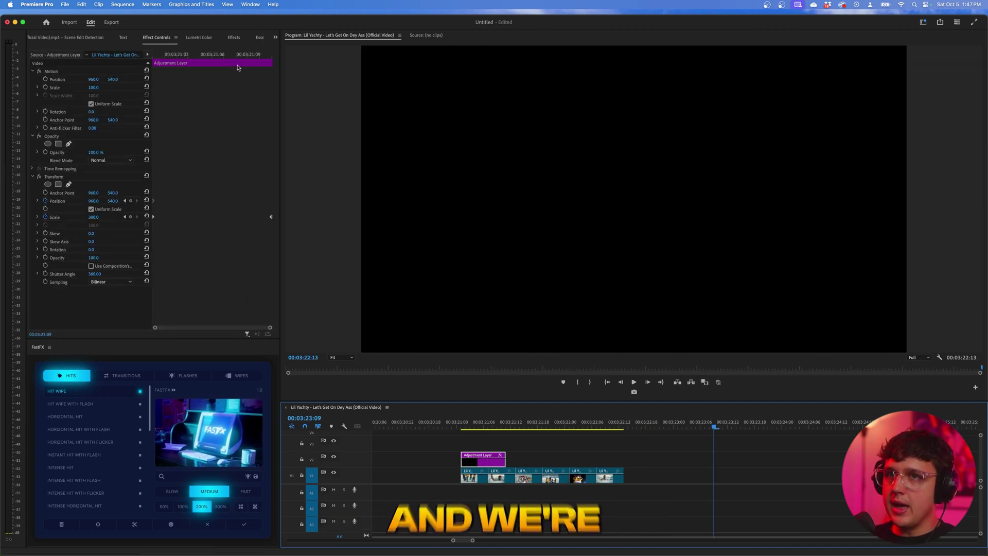
# Step: Fit the adjustment layer and its last Scale keyframe to the first clip, copy it over the other five clips, and play back the zooms
pyautogui.moveTo(238, 67); pyautogui.dragTo(230, 62)
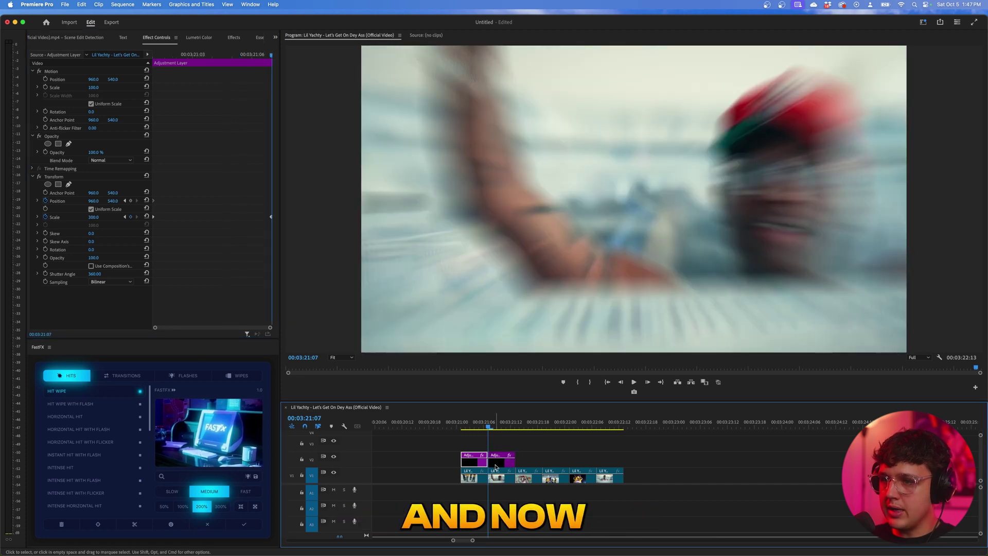
pyautogui.moveTo(495, 465); pyautogui.dragTo(523, 466)
pyautogui.moveTo(525, 466); pyautogui.dragTo(610, 468)
pyautogui.click(454, 425)
pyautogui.press('space')
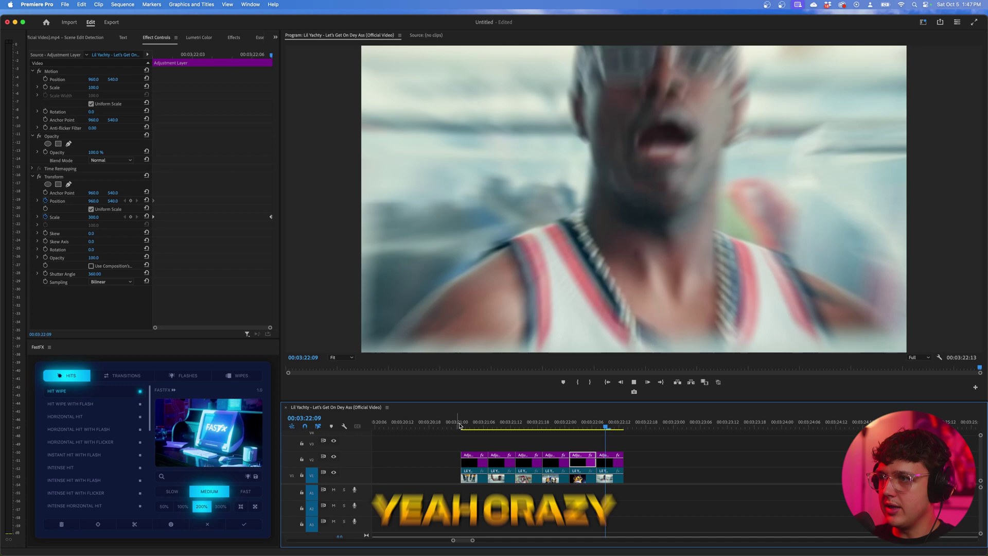
pyautogui.click(459, 425)
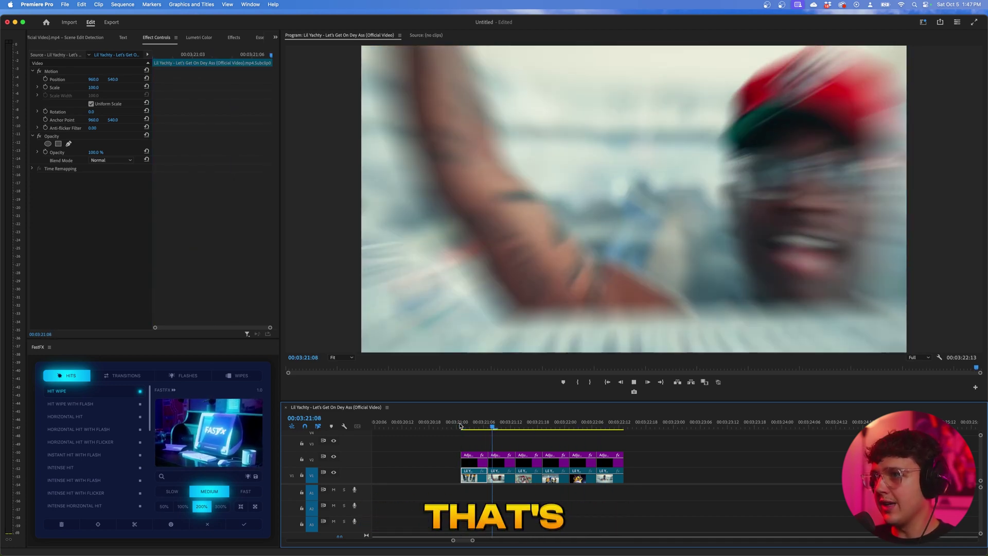
pyautogui.press('space')
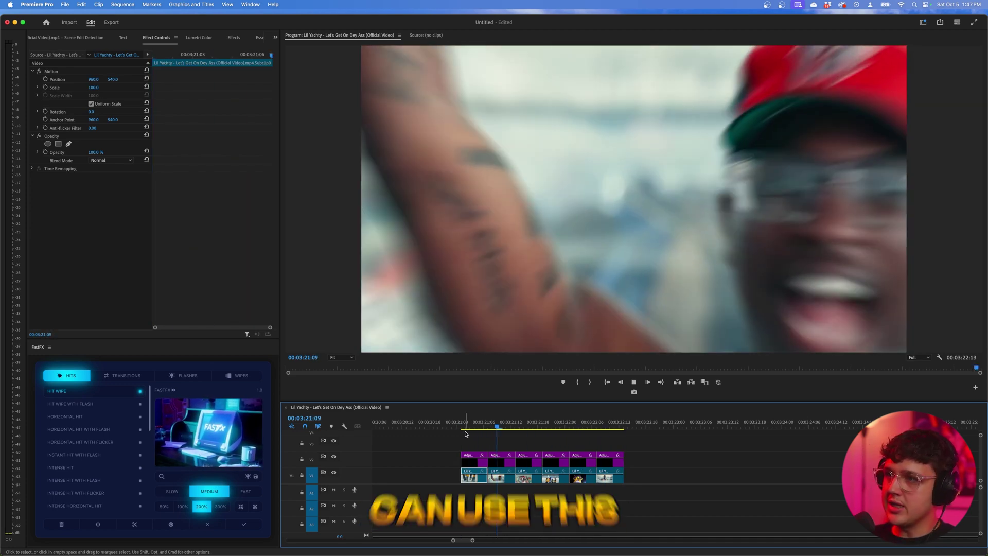
# Step: Copy the Exposure-keyframed flicker adjustment layer from about 00:00:55 onto the track above the zoom layers, duplicate it across the clips, and play back
pyautogui.scroll(-4, 463, 435)
pyautogui.press('space')
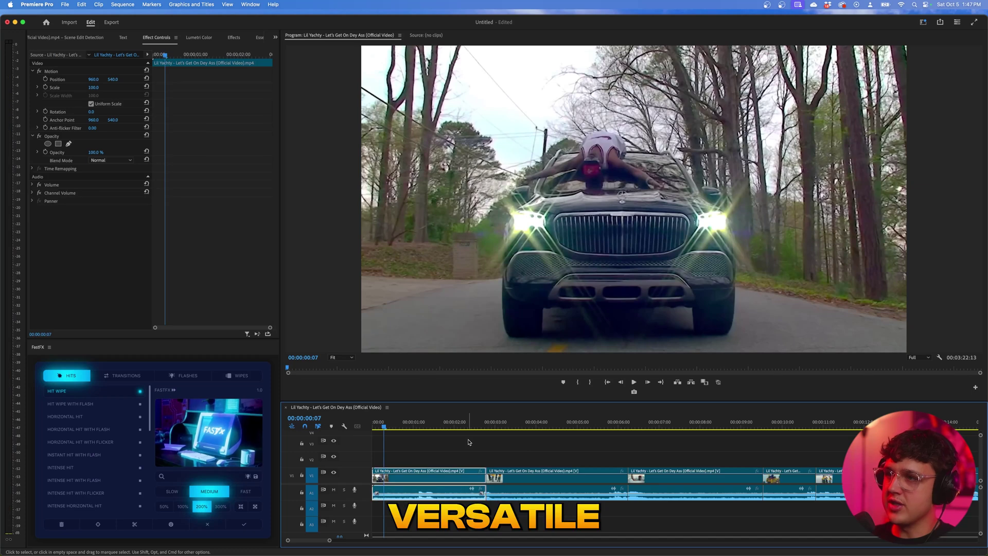
pyautogui.scroll(-8, 485, 445)
pyautogui.hscroll(4, 660, 468)
pyautogui.scroll(4, 441, 445)
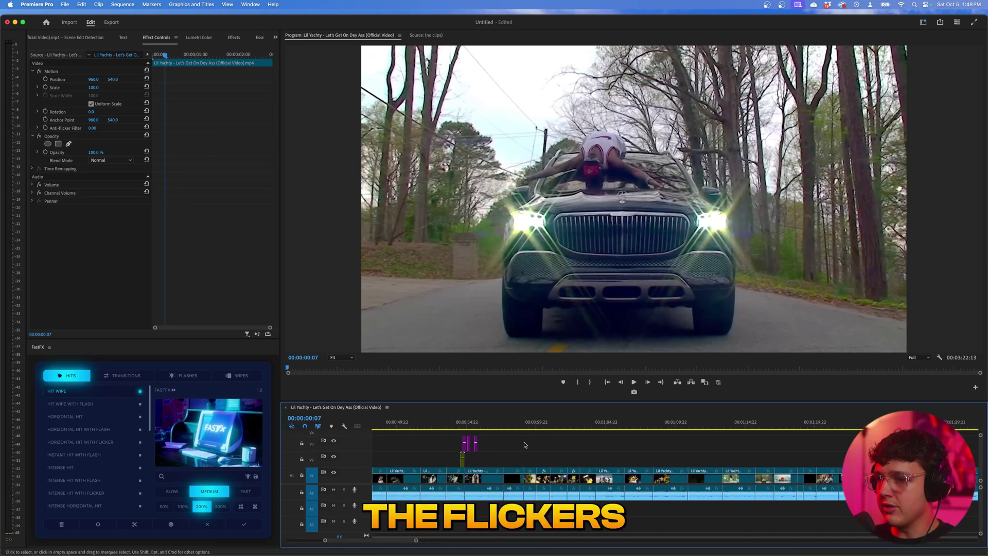
pyautogui.click(476, 444)
pyautogui.scroll(-3, 463, 448)
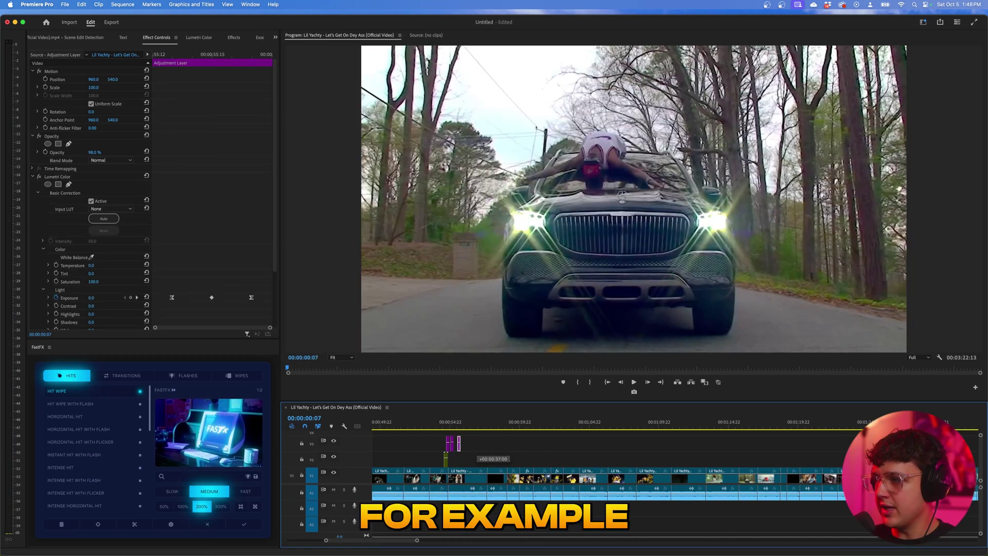
pyautogui.moveTo(401, 443); pyautogui.dragTo(673, 444)
pyautogui.scroll(-10, 673, 444)
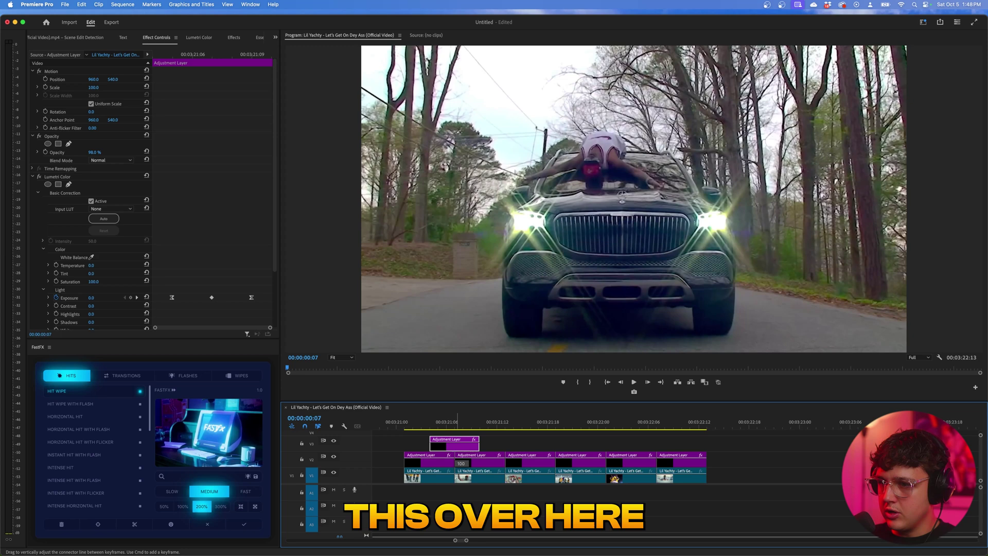
pyautogui.moveTo(452, 447); pyautogui.dragTo(505, 448)
pyautogui.press('space')
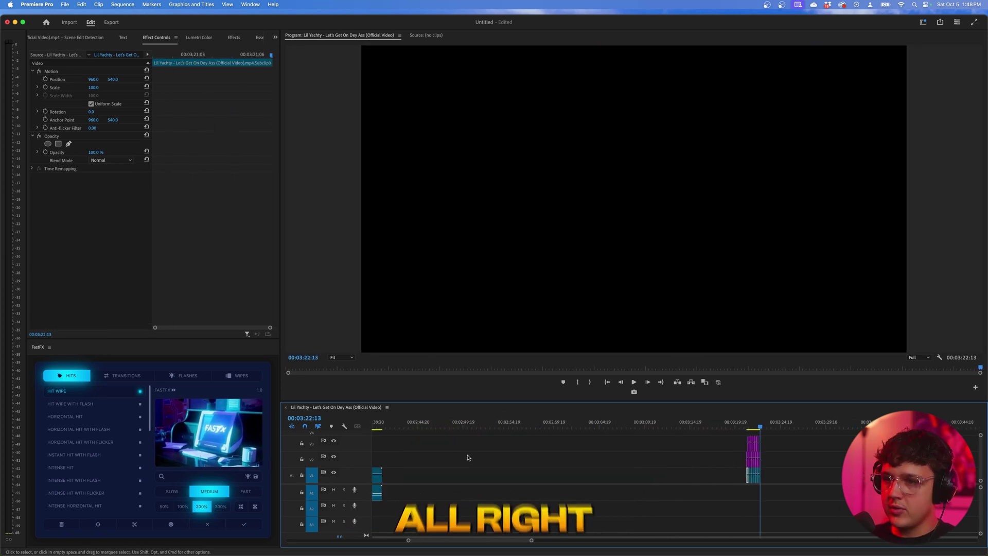
# Step: Find the crossed-arms clip around 00:02:27 and apply the Tint video effect to it
pyautogui.hscroll(-5, 466, 456)
pyautogui.moveTo(469, 426); pyautogui.dragTo(437, 447)
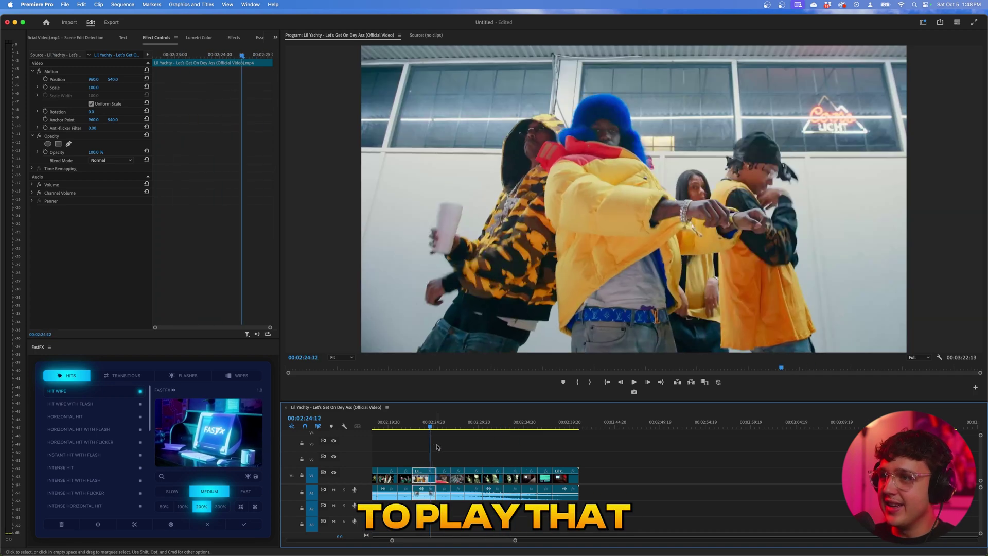
pyautogui.hscroll(-5, 441, 446)
pyautogui.moveTo(547, 427); pyautogui.dragTo(562, 427)
pyautogui.scroll(5, 582, 458)
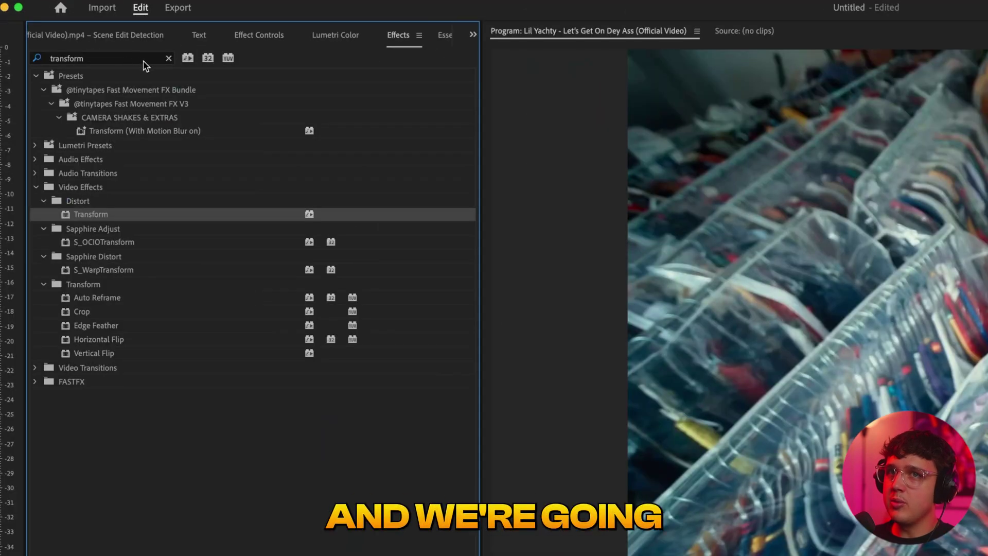
pyautogui.click(168, 59)
pyautogui.click(134, 58)
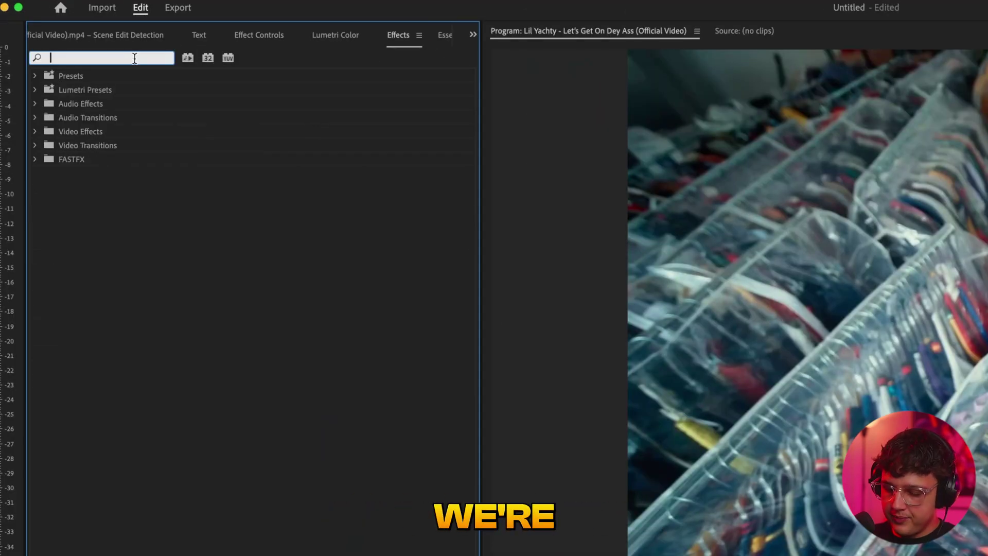
pyautogui.write('tint')
pyautogui.click(75, 162)
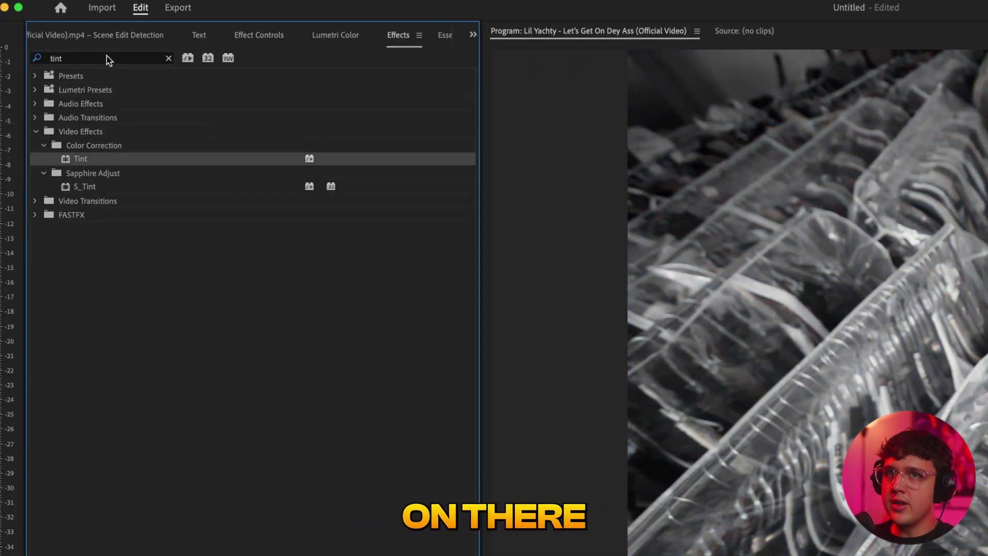
# Step: Add the Noise and Mosaic video effects to the tinted clip
pyautogui.click(108, 59)
pyautogui.write('noise')
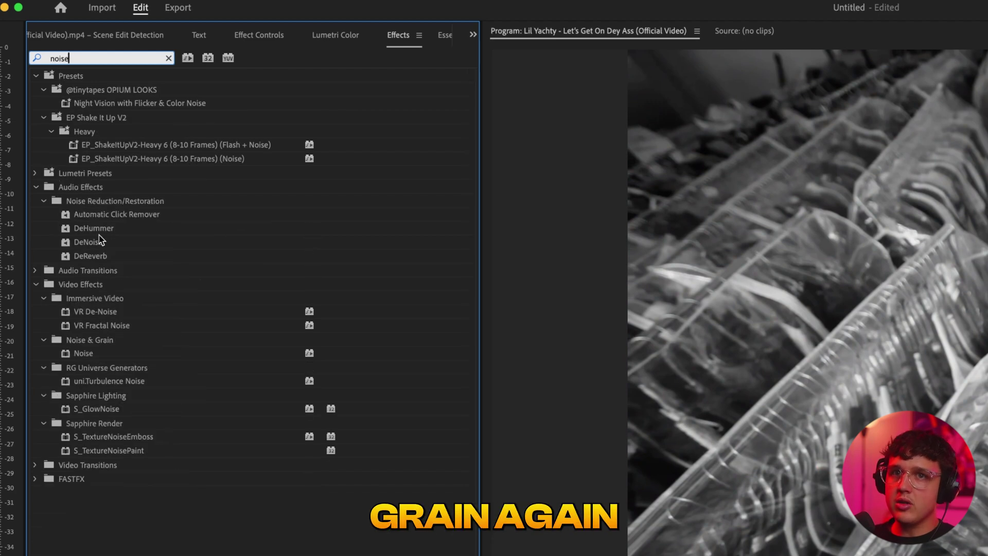
pyautogui.click(83, 353)
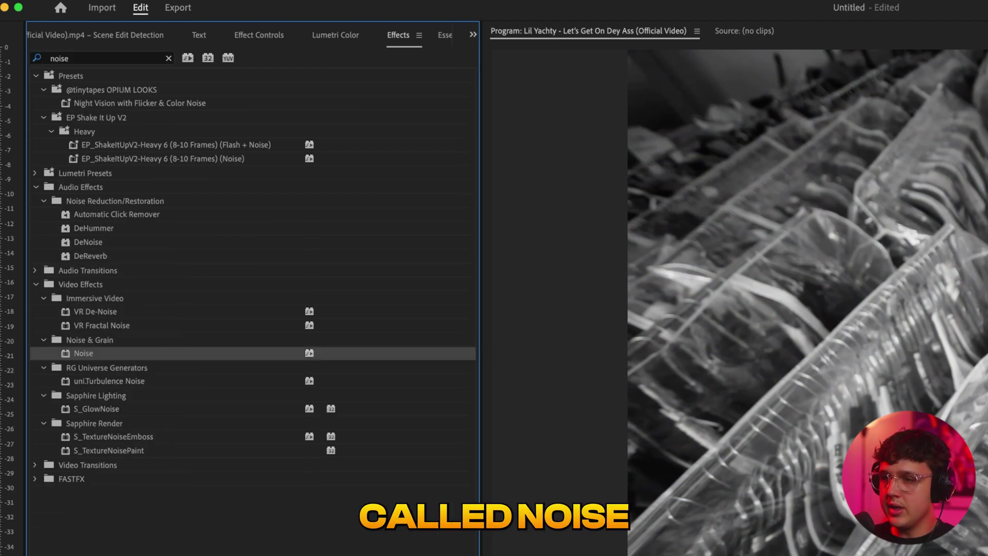
pyautogui.click(169, 58)
pyautogui.click(146, 60)
pyautogui.write('msc')
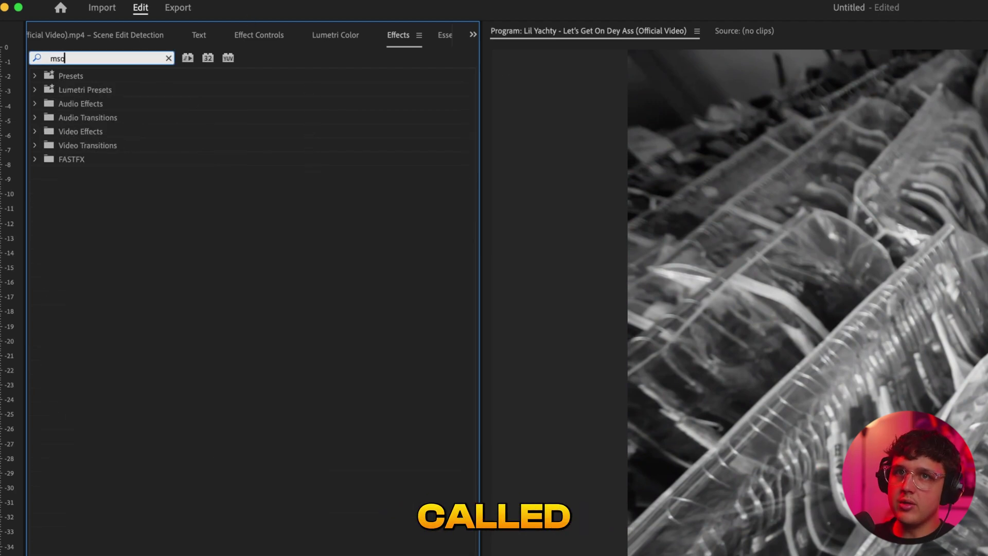
pyautogui.moveTo(86, 242); pyautogui.dragTo(479, 391)
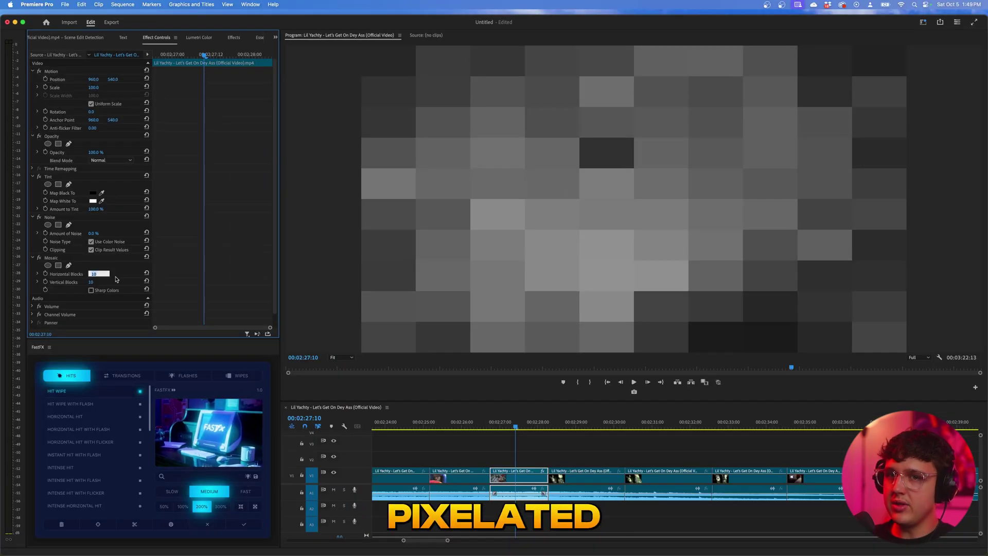
# Step: Set Mosaic's Horizontal Blocks and Vertical Blocks to 300 and check the pixelated frame in an enlarged preview
pyautogui.write('300')
pyautogui.press('Return')
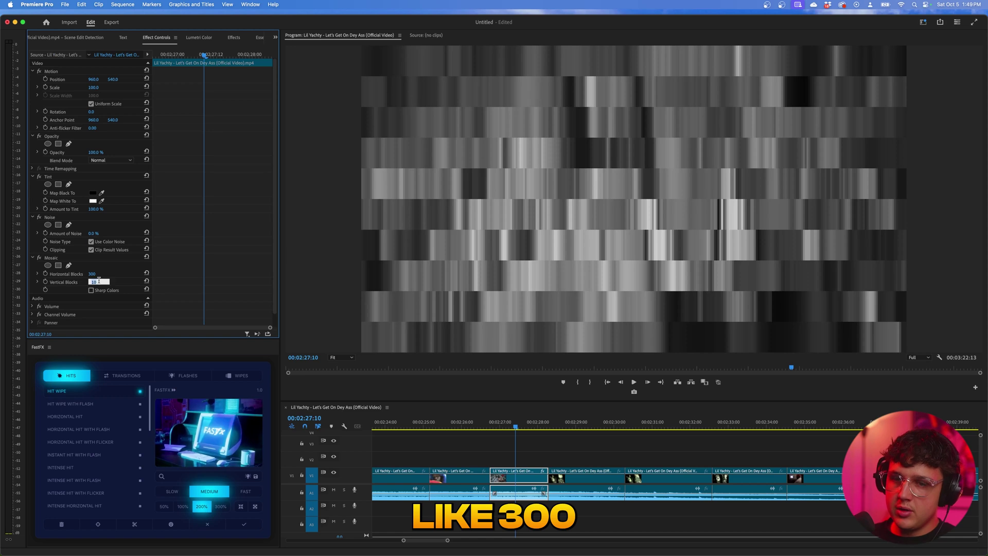
pyautogui.write('300')
pyautogui.press('Return')
pyautogui.press('`')
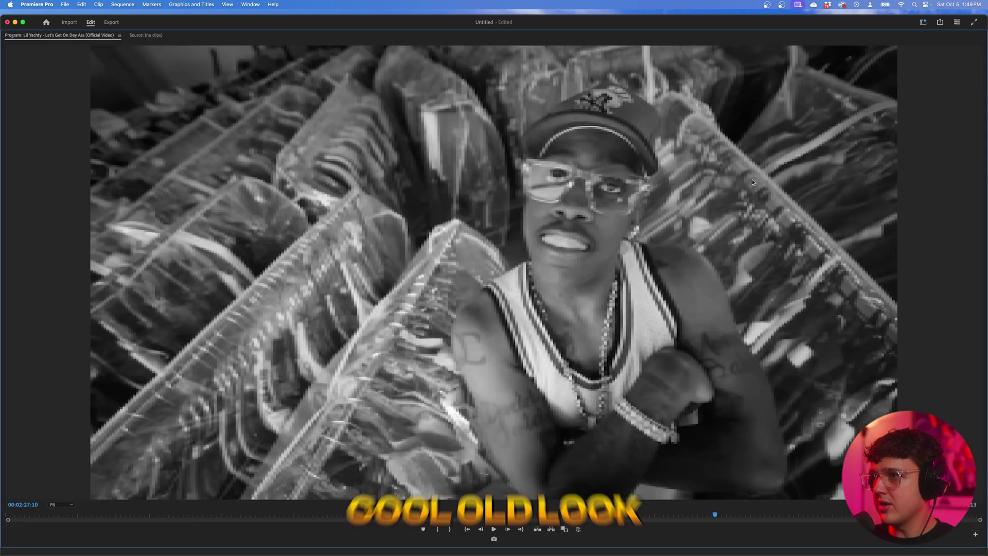
pyautogui.press('`')
# Step: Set Mosaic's Horizontal Blocks to 400, raise the Amount of Noise to 92%, and preview the clip
pyautogui.click(96, 274)
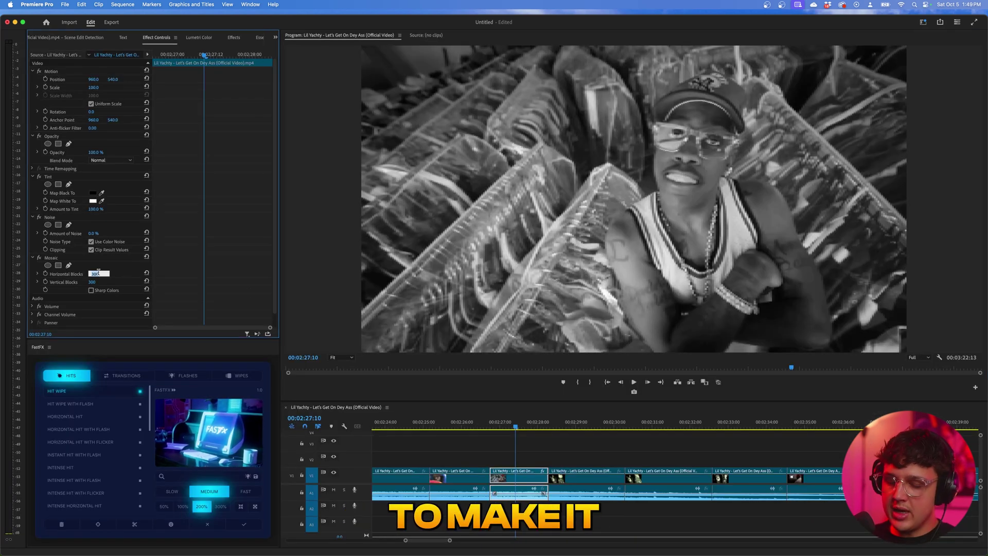
pyautogui.write('400')
pyautogui.press('Return')
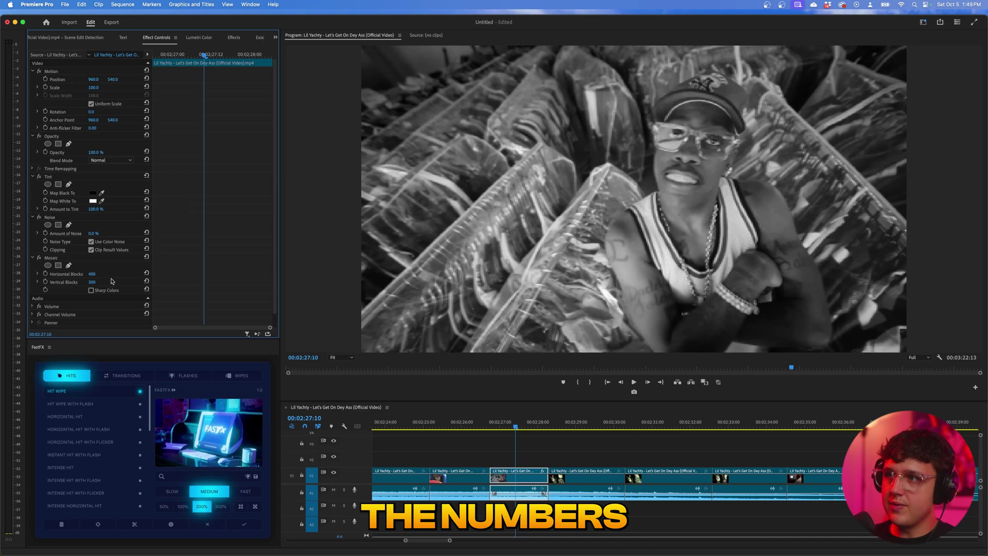
pyautogui.moveTo(94, 233); pyautogui.dragTo(131, 234)
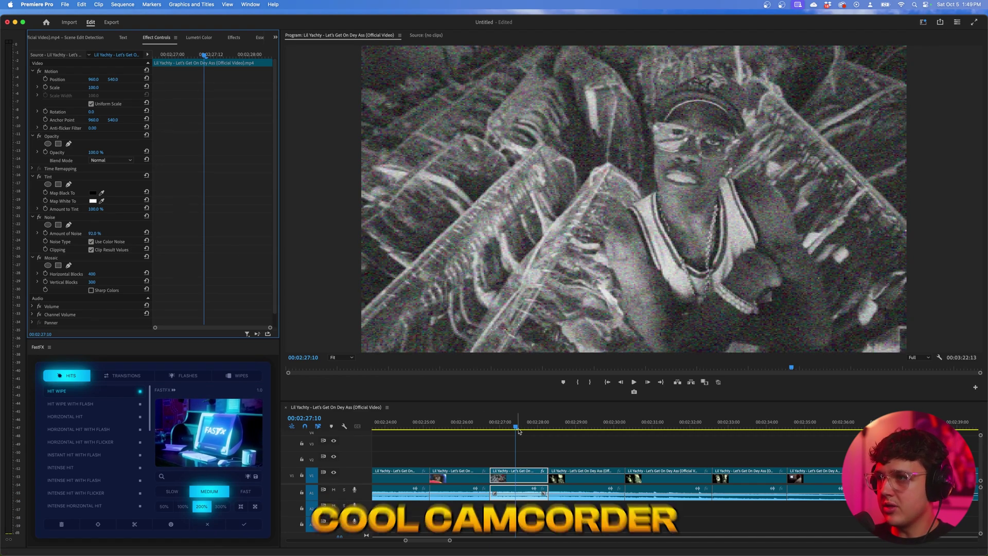
pyautogui.moveTo(516, 428)
pyautogui.mouseDown()
pyautogui.moveTo(526, 430)
pyautogui.moveTo(498, 430)
pyautogui.moveTo(530, 431)
pyautogui.moveTo(509, 429)
pyautogui.mouseUp()
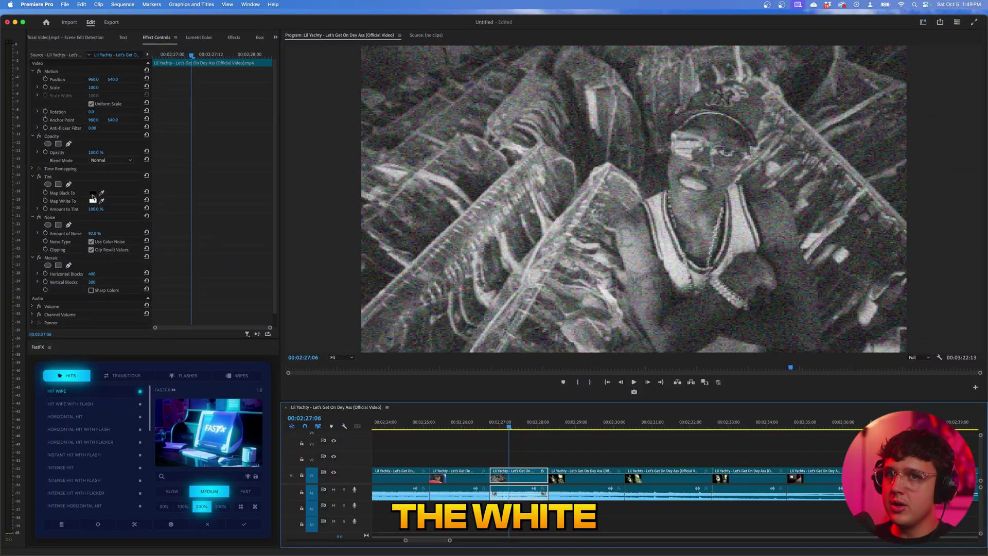
# Step: Try mapping the Tint's black to green 137409 and undo the colour change
pyautogui.click(92, 194)
pyautogui.click(510, 270)
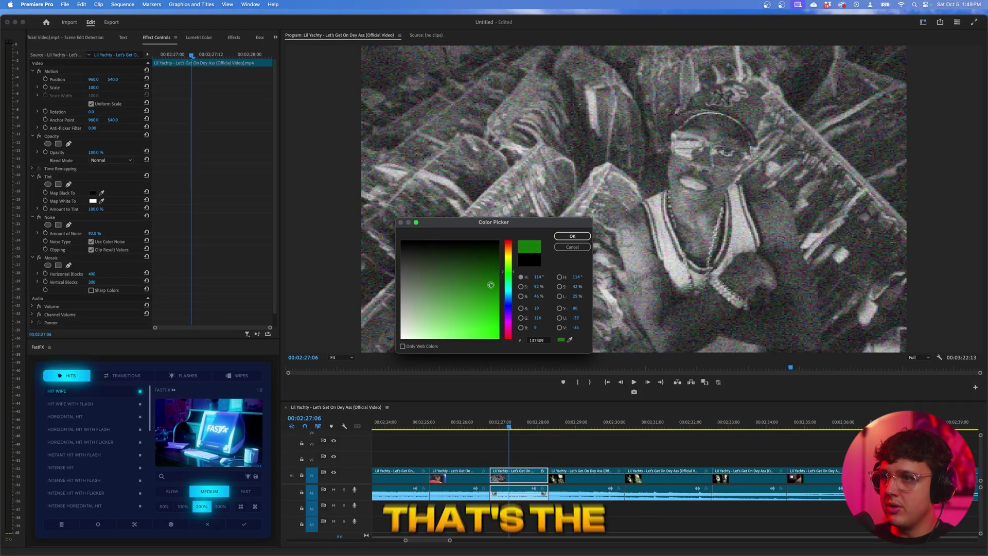
pyautogui.click(573, 236)
pyautogui.moveTo(511, 425); pyautogui.dragTo(514, 423)
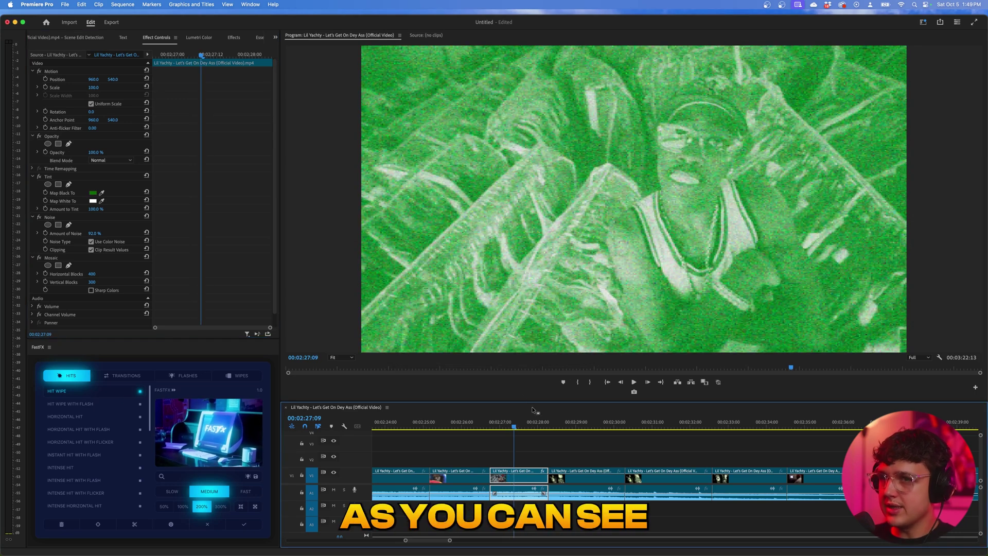
pyautogui.press('super+z')
# Step: Map the Tint's white to a green, brighten that green, and preview the clip
pyautogui.click(93, 201)
pyautogui.click(93, 201)
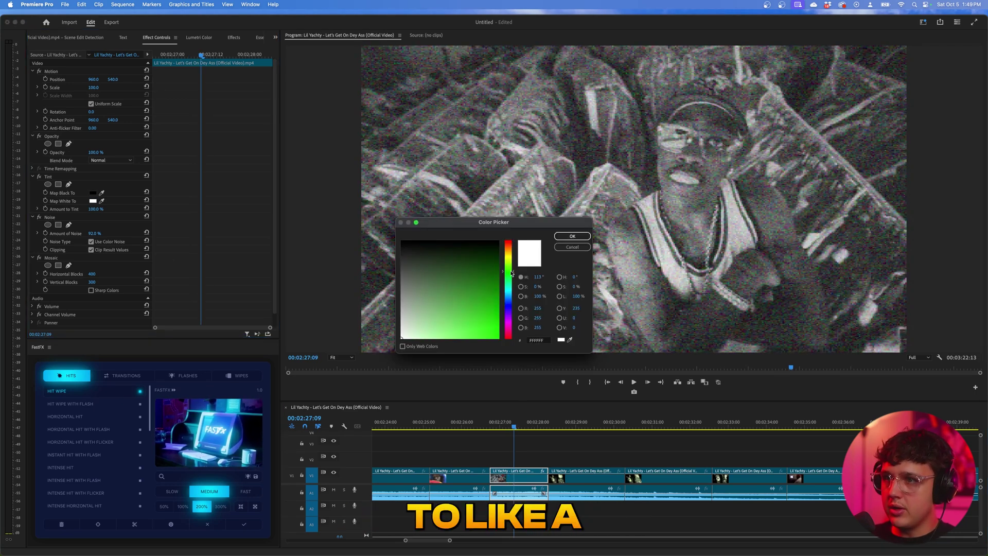
pyautogui.click(581, 236)
pyautogui.press('space')
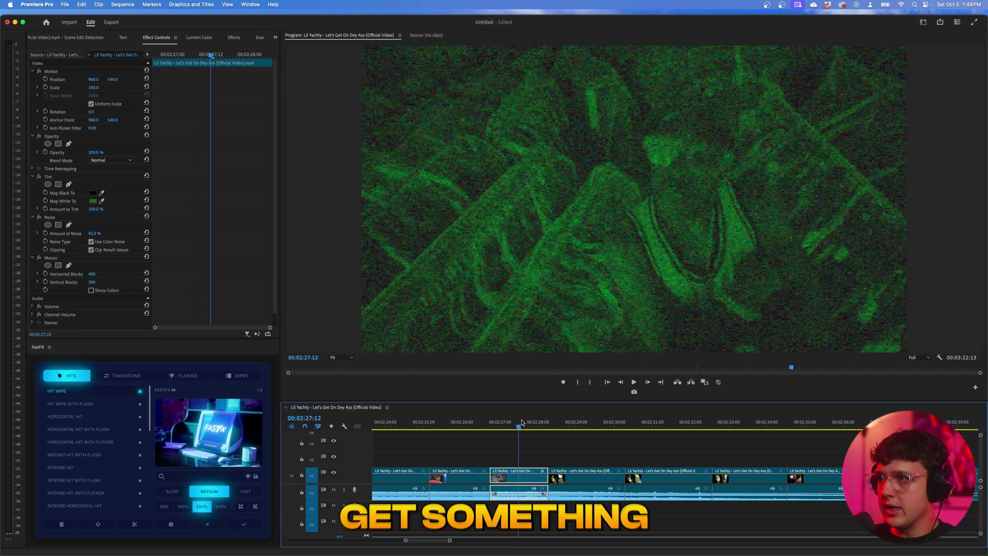
pyautogui.click(93, 201)
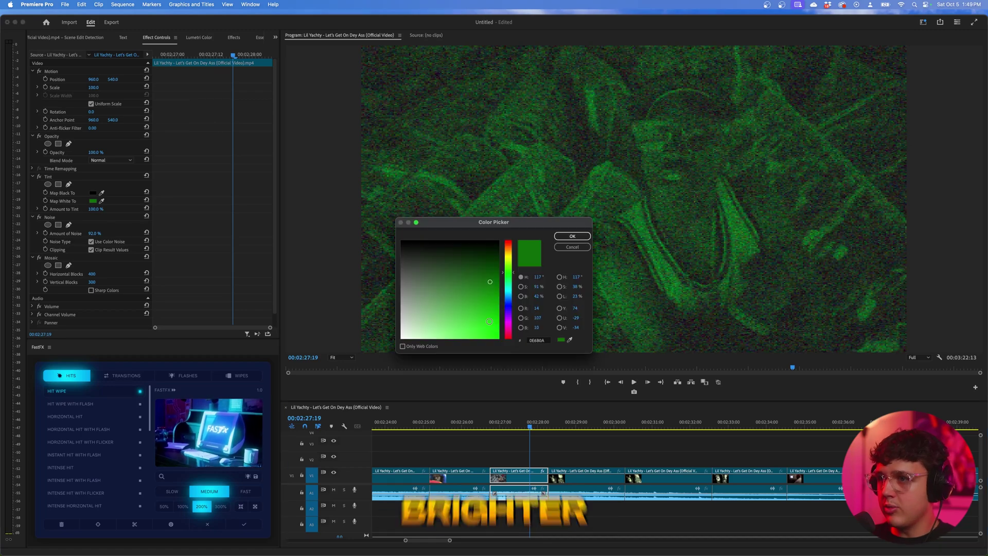
pyautogui.click(489, 321)
pyautogui.click(572, 236)
pyautogui.moveTo(532, 426); pyautogui.dragTo(512, 427)
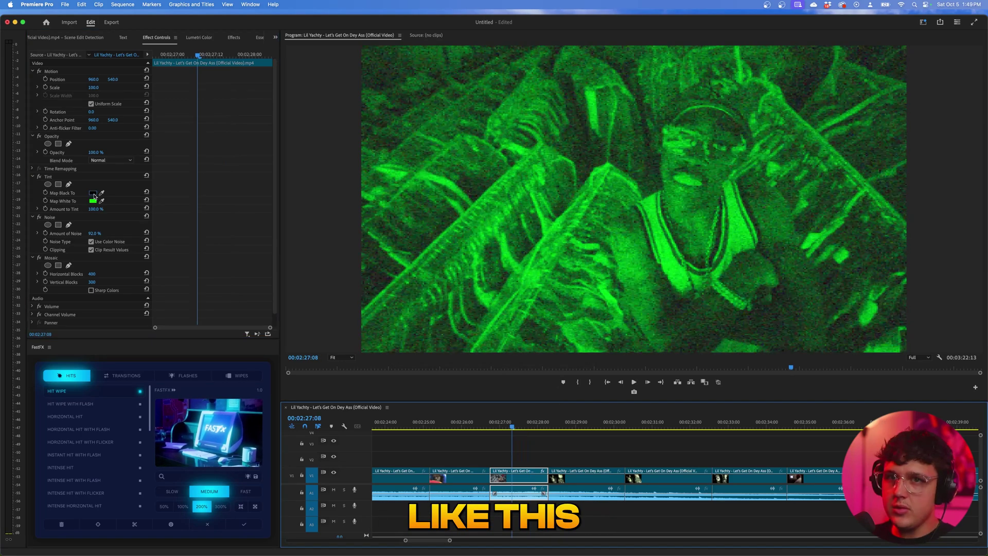
# Step: Try white as the Tint's Map Black To colour and replace it with a dark gray
pyautogui.click(94, 193)
pyautogui.click(572, 236)
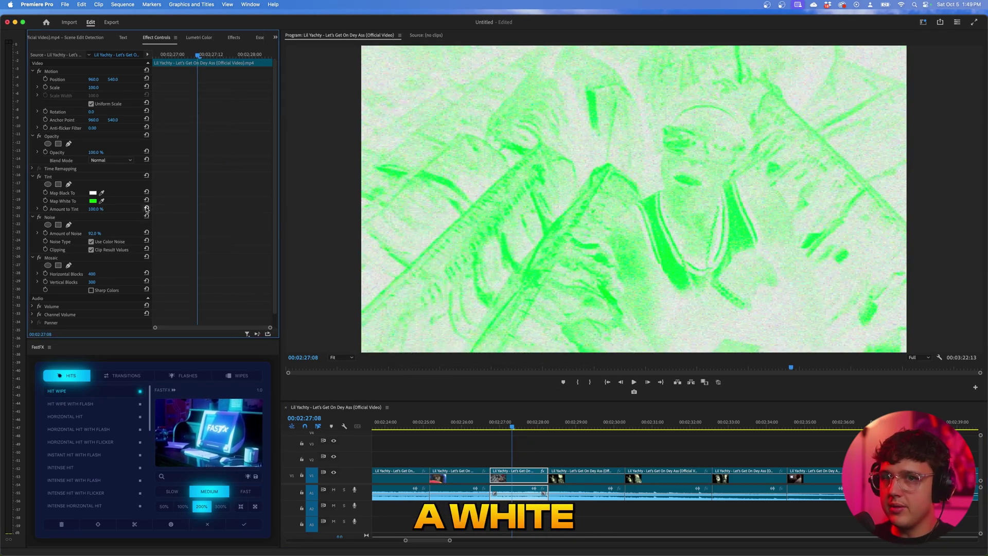
pyautogui.click(93, 193)
pyautogui.click(401, 262)
pyautogui.click(574, 240)
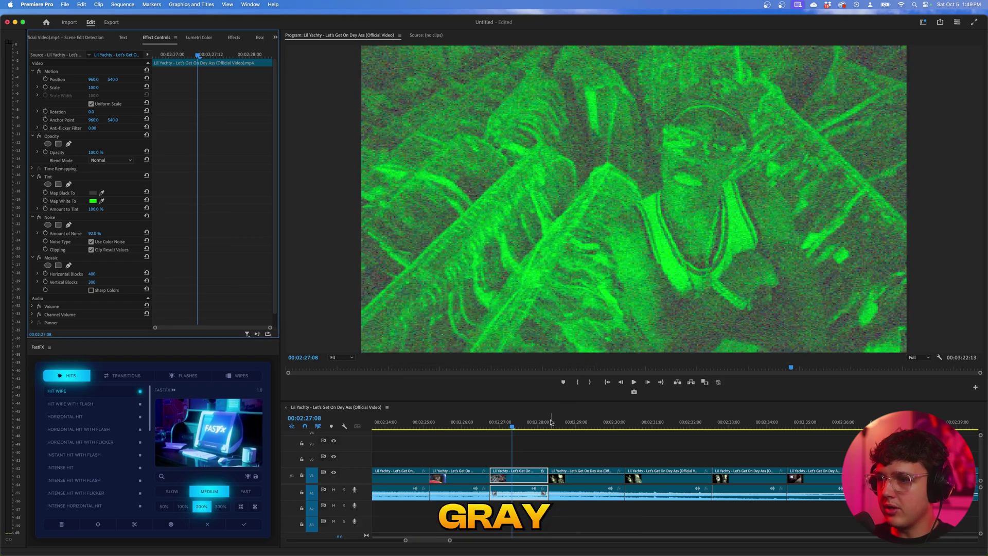